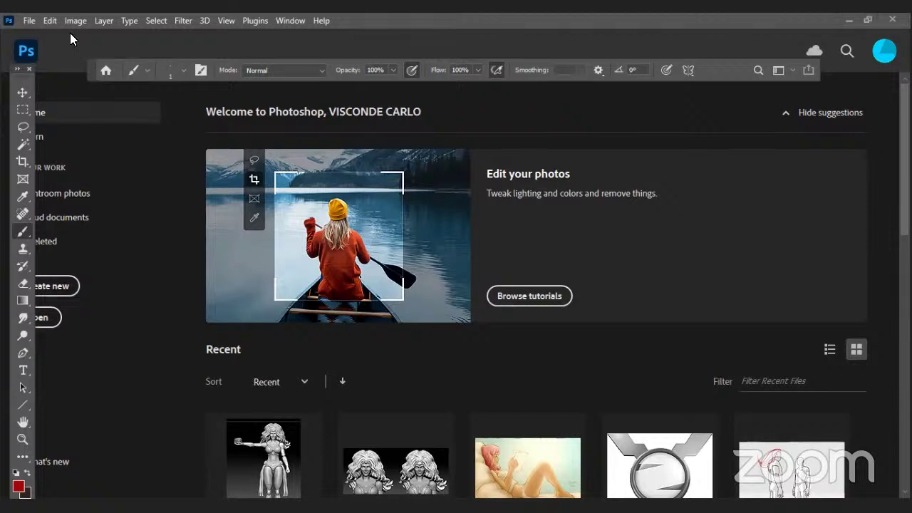
Create a new document from the recent 1366 x 768 px RGB preset at 72 ppi, with its units in inches
{"action": "left_click", "coordinate": [30, 21]}
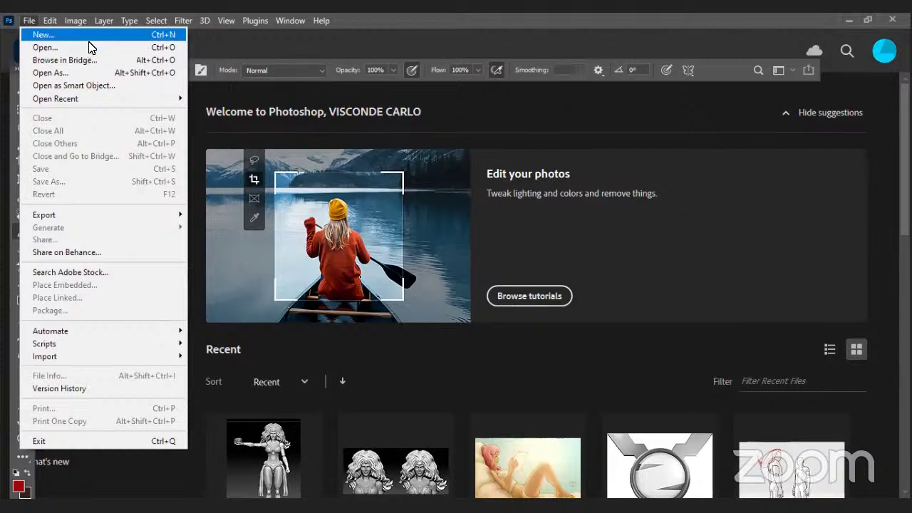
{"action": "left_click", "coordinate": [93, 37]}
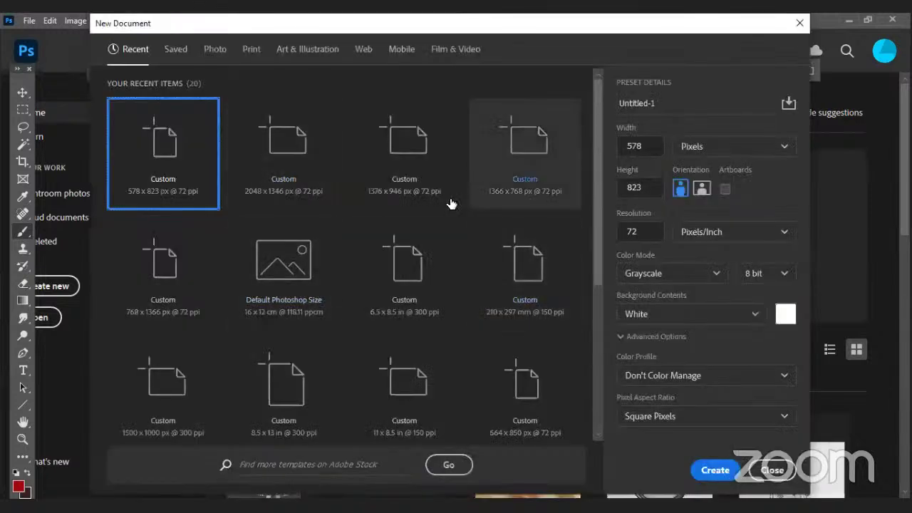
{"action": "left_click", "coordinate": [514, 154]}
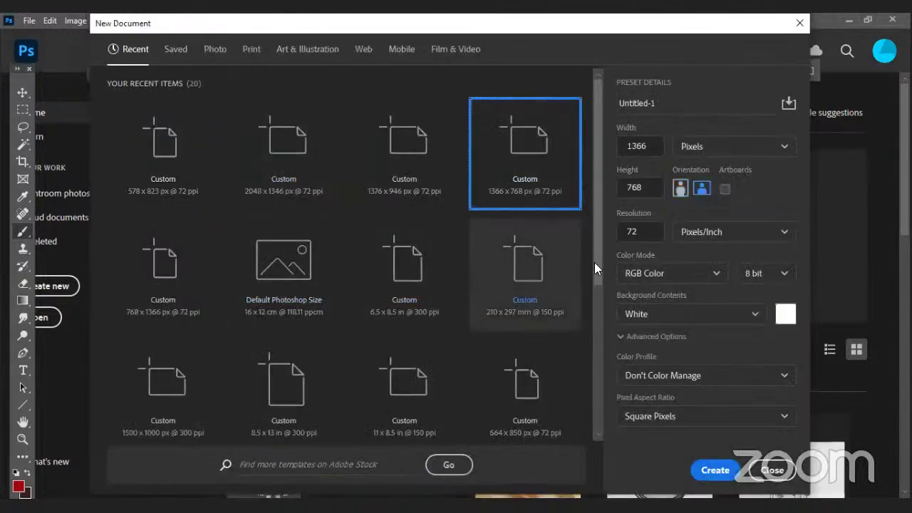
{"action": "left_click", "coordinate": [695, 150]}
{"action": "left_click", "coordinate": [692, 190]}
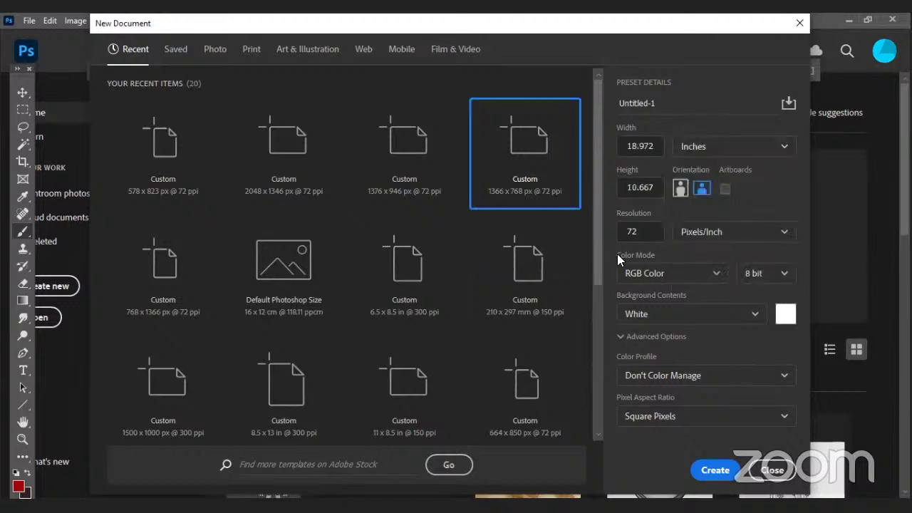
{"action": "left_click", "coordinate": [714, 471]}
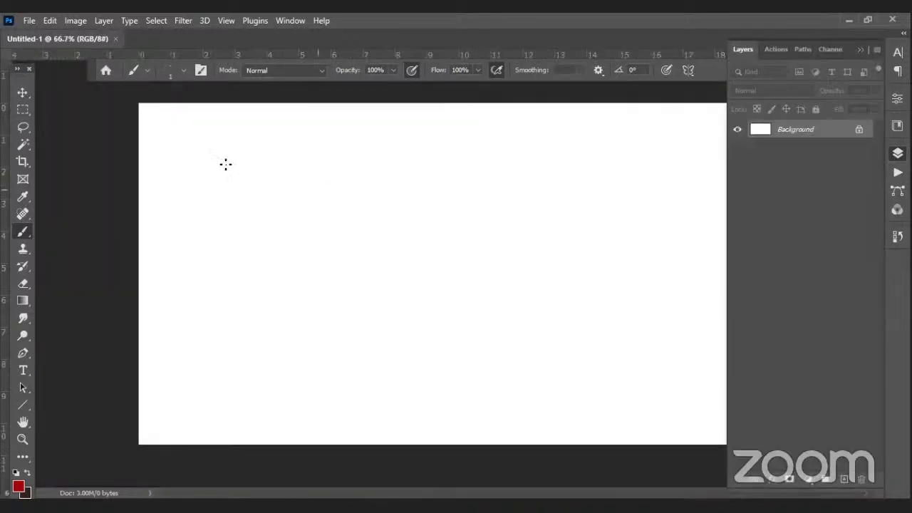
{"action": "left_click", "coordinate": [23, 439]}
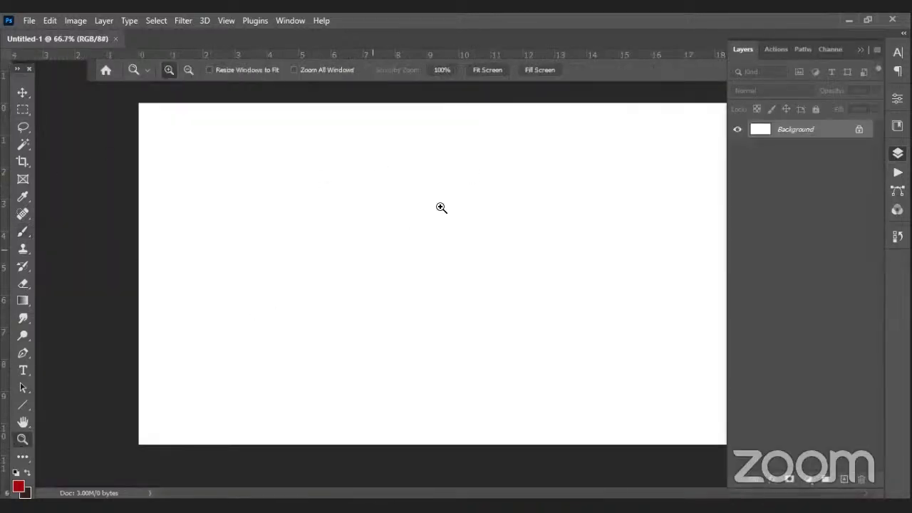
{"action": "left_click", "coordinate": [563, 184]}
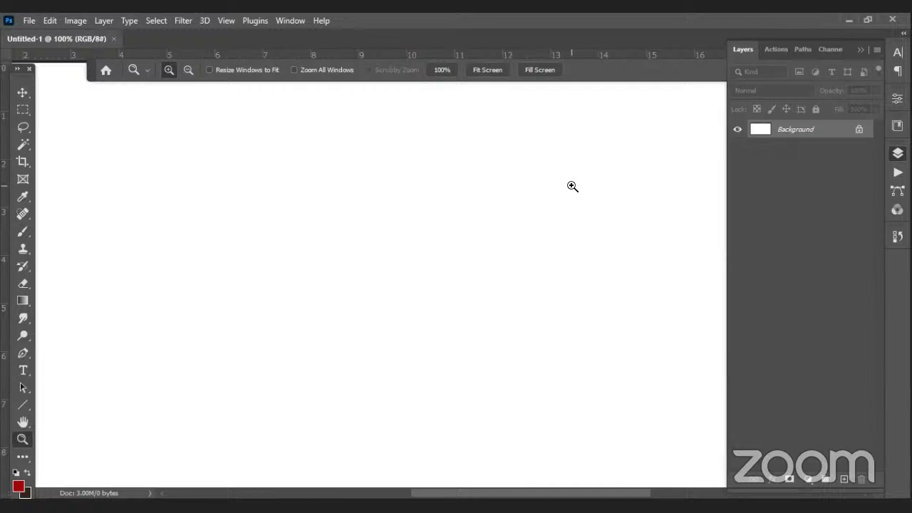
{"action": "left_click", "coordinate": [411, 197], "text": "alt"}
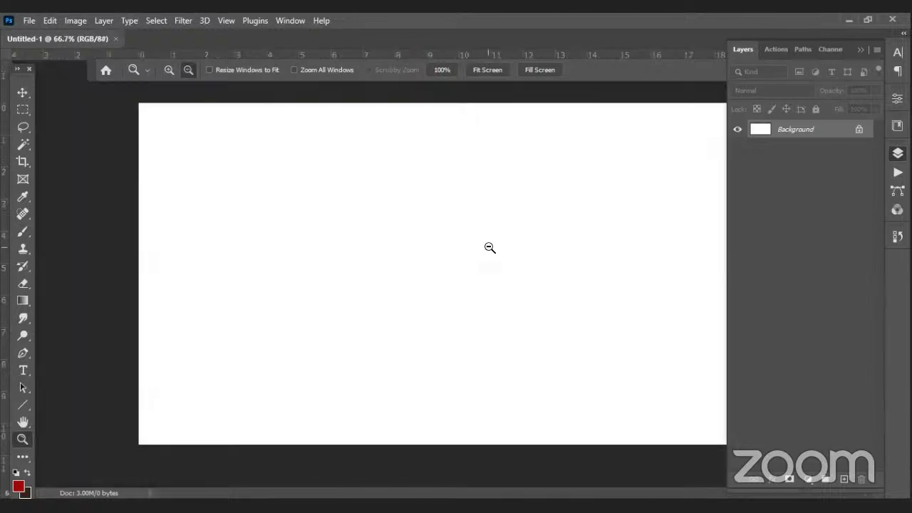
{"action": "left_click", "coordinate": [488, 247], "text": "alt"}
{"action": "left_click_drag", "start_coordinate": [520, 273], "coordinate": [672, 405]}
{"action": "left_click", "coordinate": [382, 216], "text": "alt"}
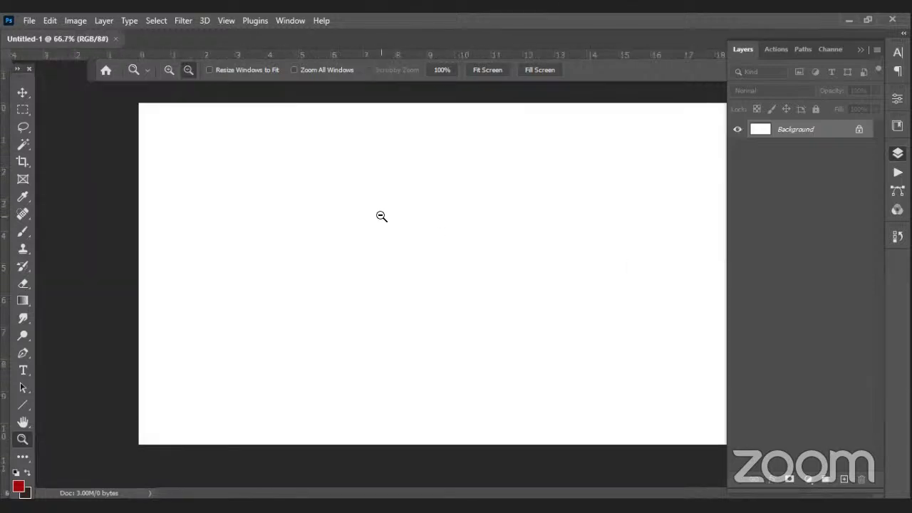
{"action": "left_click", "coordinate": [382, 216], "text": "alt"}
{"action": "left_click_drag", "start_coordinate": [235, 155], "coordinate": [710, 415]}
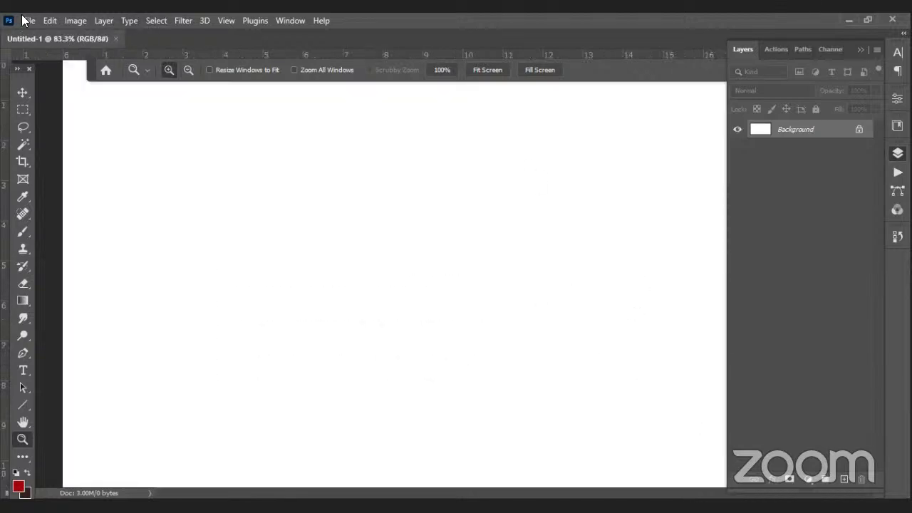
Rotate the blank canvas 90° clockwise into portrait format
{"action": "left_click", "coordinate": [75, 20]}
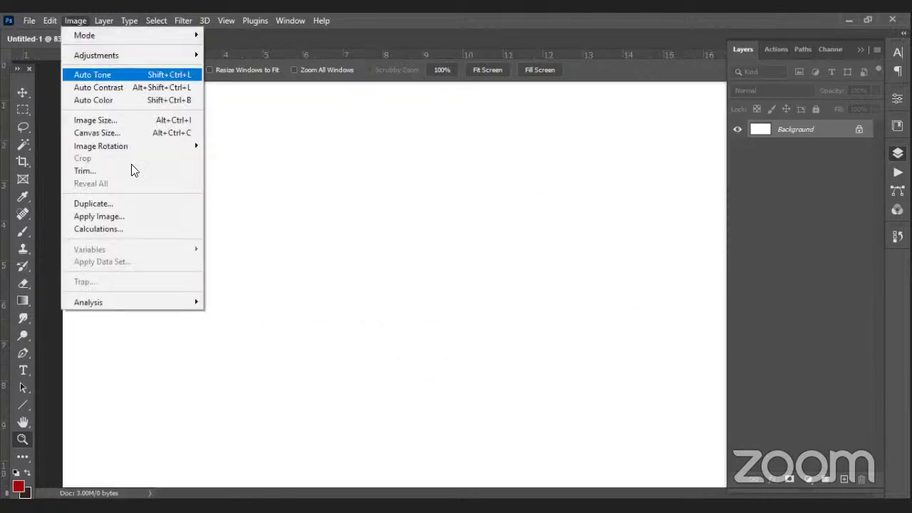
{"action": "mouse_move", "coordinate": [143, 146]}
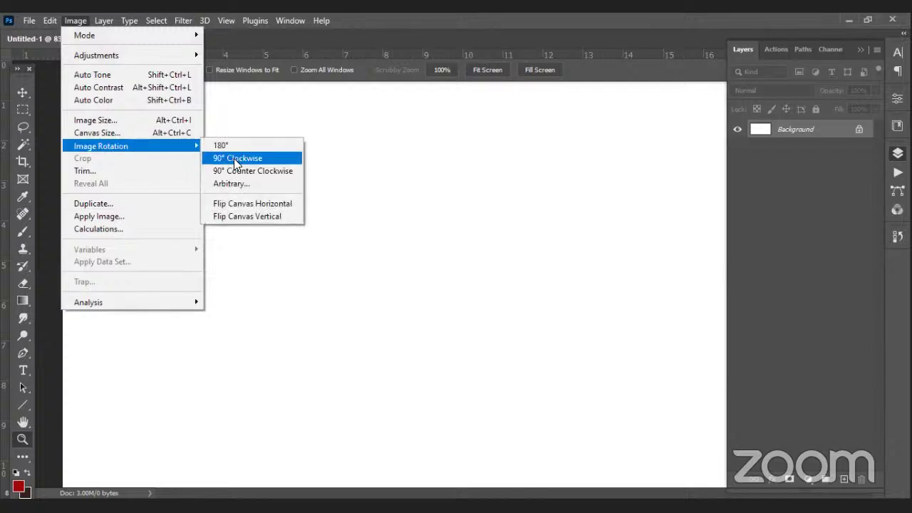
{"action": "left_click", "coordinate": [232, 158]}
{"action": "left_click", "coordinate": [535, 268], "text": "alt"}
{"action": "left_click", "coordinate": [520, 275], "text": "alt"}
{"action": "left_click", "coordinate": [514, 279], "text": "alt"}
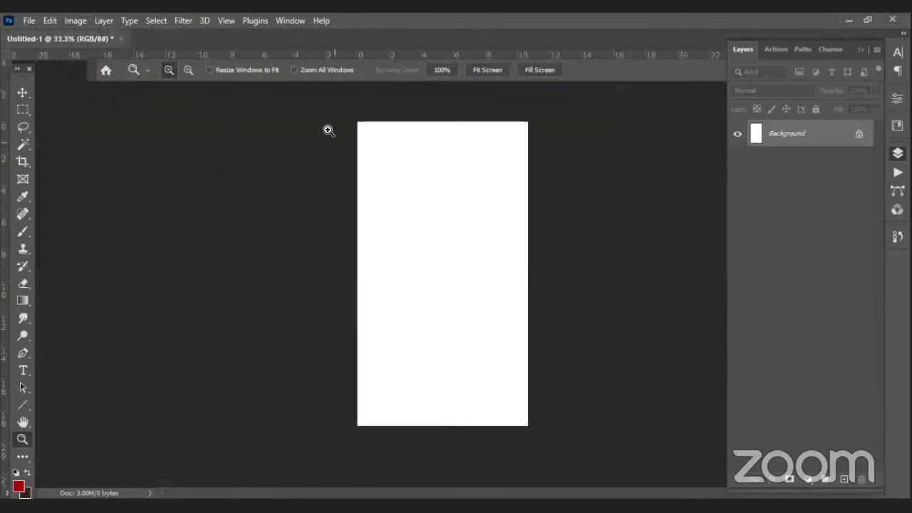
{"action": "left_click", "coordinate": [473, 220]}
{"action": "left_click", "coordinate": [488, 228], "text": "alt"}
{"action": "mouse_move", "coordinate": [340, 103]}
{"action": "left_mouse_down"}
{"action": "mouse_move", "coordinate": [458, 247]}
{"action": "mouse_move", "coordinate": [567, 437]}
{"action": "left_mouse_up"}
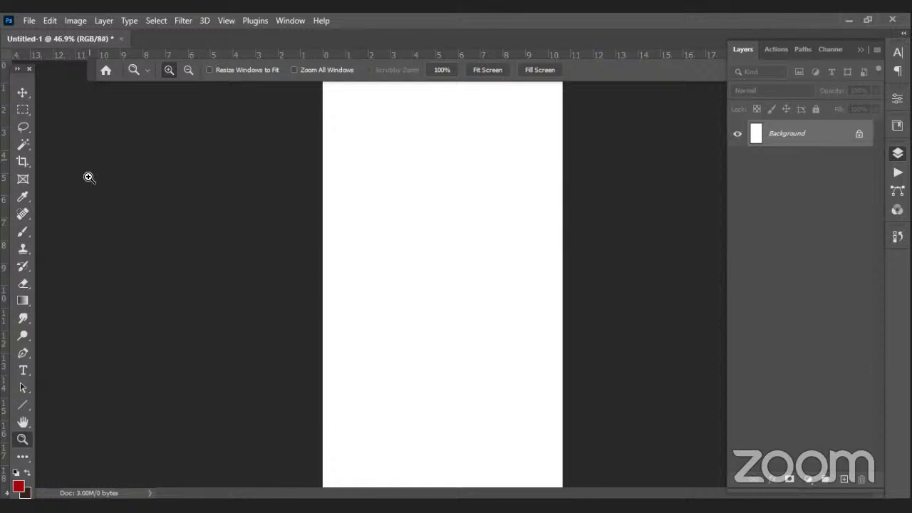
Add a new layer above the background and set the foreground colour to blue 0b73c2
{"action": "left_click", "coordinate": [22, 233]}
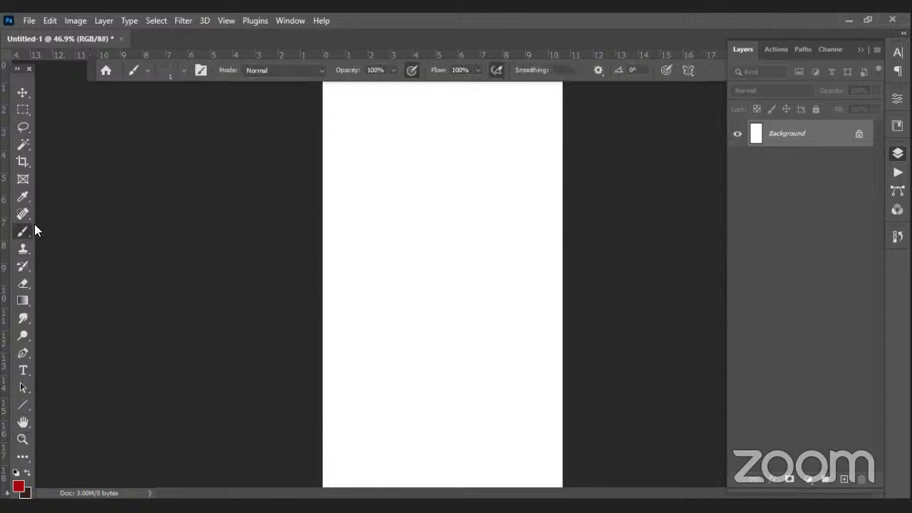
{"action": "left_click", "coordinate": [844, 480]}
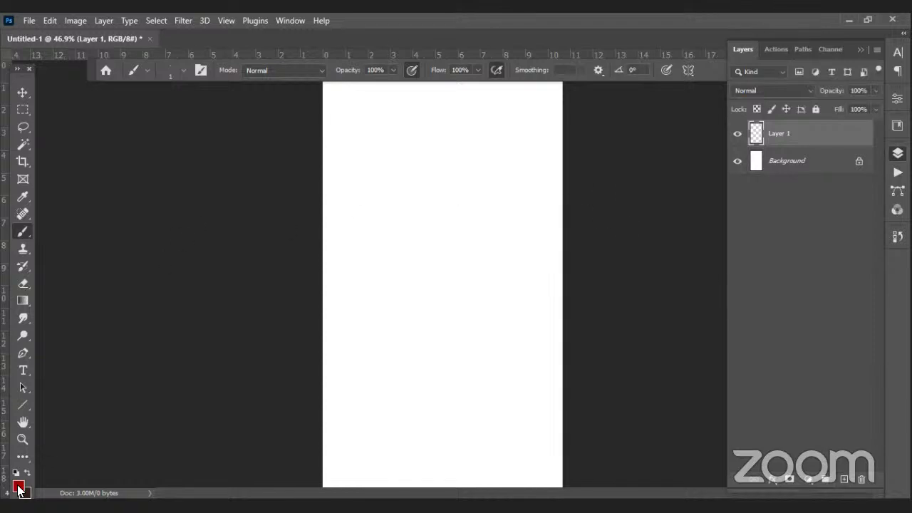
{"action": "left_click", "coordinate": [252, 241]}
{"action": "mouse_move", "coordinate": [216, 221]}
{"action": "left_mouse_down"}
{"action": "mouse_move", "coordinate": [226, 183]}
{"action": "mouse_move", "coordinate": [228, 209]}
{"action": "left_mouse_up"}
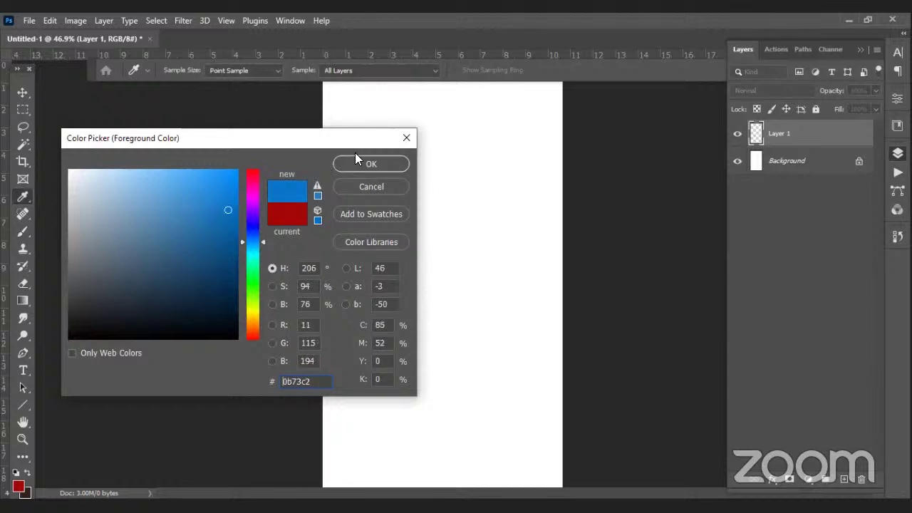
{"action": "left_click", "coordinate": [356, 162]}
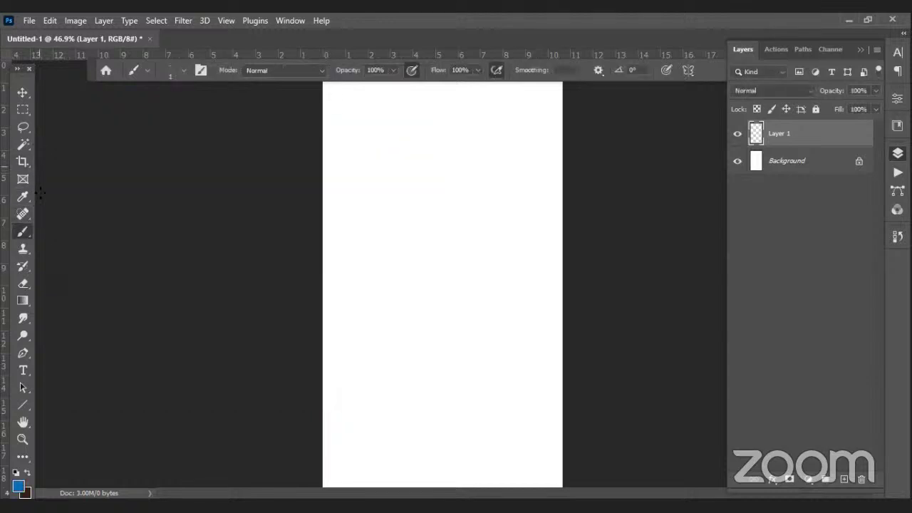
Choose the Brush tool and set its size to 12 px with a soft round tip
{"action": "right_click", "coordinate": [25, 232]}
{"action": "left_click", "coordinate": [45, 228]}
{"action": "left_click", "coordinate": [183, 70]}
{"action": "left_click_drag", "start_coordinate": [163, 113], "coordinate": [166, 114]}
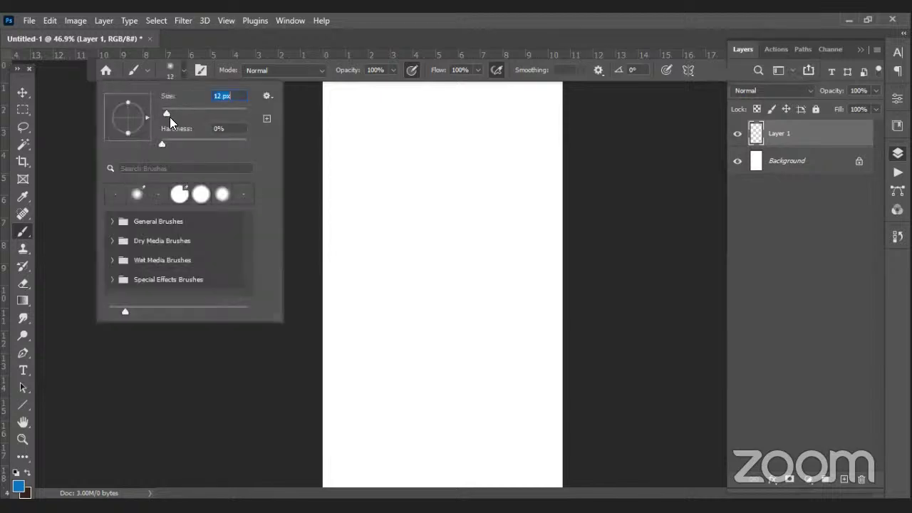
Sketch an oval head with a pointed jaw, the neck and a slightly slanted shoulder line in the upper canvas
{"action": "left_click_drag", "start_coordinate": [436, 120], "coordinate": [424, 172]}
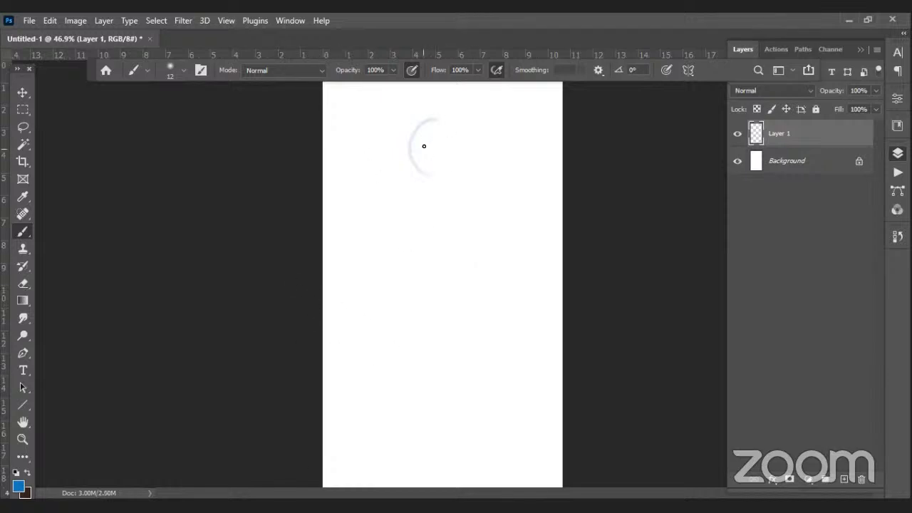
{"action": "mouse_move", "coordinate": [397, 140]}
{"action": "left_mouse_down"}
{"action": "mouse_move", "coordinate": [464, 132]}
{"action": "mouse_move", "coordinate": [397, 149]}
{"action": "mouse_move", "coordinate": [448, 130]}
{"action": "mouse_move", "coordinate": [466, 163]}
{"action": "mouse_move", "coordinate": [461, 172]}
{"action": "mouse_move", "coordinate": [397, 135]}
{"action": "mouse_move", "coordinate": [412, 185]}
{"action": "left_mouse_up"}
{"action": "mouse_move", "coordinate": [433, 154]}
{"action": "left_mouse_down"}
{"action": "mouse_move", "coordinate": [449, 135]}
{"action": "mouse_move", "coordinate": [405, 142]}
{"action": "mouse_move", "coordinate": [414, 203]}
{"action": "mouse_move", "coordinate": [430, 212]}
{"action": "mouse_move", "coordinate": [449, 126]}
{"action": "mouse_move", "coordinate": [420, 114]}
{"action": "mouse_move", "coordinate": [415, 212]}
{"action": "mouse_move", "coordinate": [456, 130]}
{"action": "mouse_move", "coordinate": [462, 163]}
{"action": "mouse_move", "coordinate": [467, 156]}
{"action": "mouse_move", "coordinate": [418, 229]}
{"action": "mouse_move", "coordinate": [487, 246]}
{"action": "left_mouse_up"}
Sketch a large egg-shaped ribcage beneath the shoulder line
{"action": "mouse_move", "coordinate": [410, 232]}
{"action": "left_mouse_down"}
{"action": "mouse_move", "coordinate": [498, 245]}
{"action": "mouse_move", "coordinate": [425, 238]}
{"action": "mouse_move", "coordinate": [460, 367]}
{"action": "mouse_move", "coordinate": [409, 317]}
{"action": "left_mouse_up"}
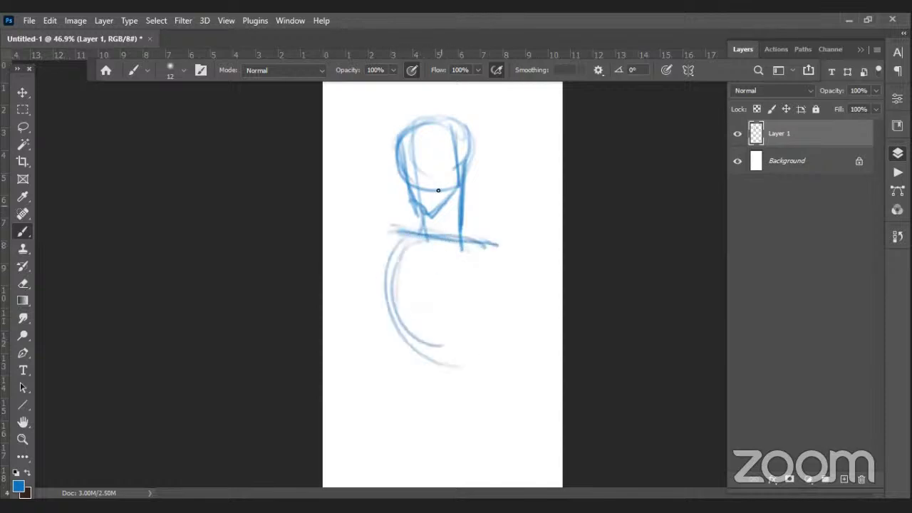
{"action": "left_click_drag", "start_coordinate": [405, 244], "coordinate": [449, 359]}
{"action": "mouse_move", "coordinate": [485, 252]}
{"action": "left_mouse_down"}
{"action": "mouse_move", "coordinate": [497, 327]}
{"action": "mouse_move", "coordinate": [476, 363]}
{"action": "left_mouse_up"}
{"action": "left_click_drag", "start_coordinate": [426, 355], "coordinate": [490, 339]}
{"action": "left_click_drag", "start_coordinate": [489, 252], "coordinate": [485, 363]}
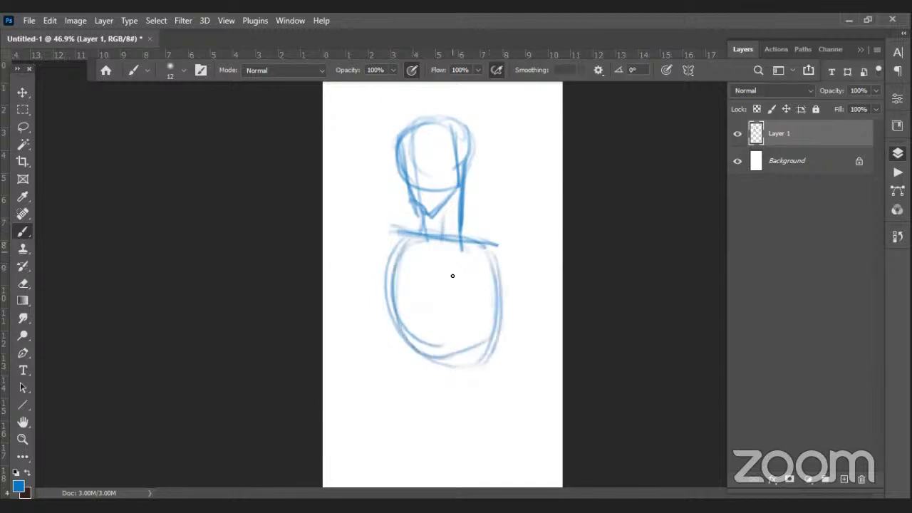
Sketch the curved centre line of the torso, the lower rib arch and both sides of the waist
{"action": "left_click_drag", "start_coordinate": [443, 246], "coordinate": [474, 363]}
{"action": "mouse_move", "coordinate": [417, 349]}
{"action": "left_mouse_down"}
{"action": "mouse_move", "coordinate": [460, 315]}
{"action": "mouse_move", "coordinate": [422, 352]}
{"action": "left_mouse_up"}
{"action": "left_click_drag", "start_coordinate": [467, 312], "coordinate": [497, 347]}
{"action": "left_click_drag", "start_coordinate": [495, 305], "coordinate": [501, 373]}
{"action": "mouse_move", "coordinate": [403, 321]}
{"action": "left_mouse_down"}
{"action": "mouse_move", "coordinate": [420, 355]}
{"action": "mouse_move", "coordinate": [419, 399]}
{"action": "left_mouse_up"}
{"action": "left_click_drag", "start_coordinate": [499, 340], "coordinate": [485, 435]}
Sketch the upper edge of the pelvis, the slanting outer hip and the first leg-opening line below the waist
{"action": "left_click_drag", "start_coordinate": [417, 377], "coordinate": [399, 390]}
{"action": "left_click_drag", "start_coordinate": [415, 349], "coordinate": [410, 378]}
{"action": "mouse_move", "coordinate": [413, 372]}
{"action": "left_mouse_down"}
{"action": "mouse_move", "coordinate": [392, 402]}
{"action": "mouse_move", "coordinate": [466, 389]}
{"action": "left_mouse_up"}
{"action": "left_click_drag", "start_coordinate": [397, 389], "coordinate": [471, 396]}
{"action": "left_click_drag", "start_coordinate": [410, 370], "coordinate": [364, 449]}
{"action": "left_click_drag", "start_coordinate": [413, 378], "coordinate": [444, 385]}
{"action": "mouse_move", "coordinate": [367, 443]}
{"action": "left_mouse_down"}
{"action": "mouse_move", "coordinate": [403, 442]}
{"action": "mouse_move", "coordinate": [456, 418]}
{"action": "left_mouse_up"}
{"action": "left_click_drag", "start_coordinate": [382, 415], "coordinate": [366, 446]}
{"action": "left_click_drag", "start_coordinate": [368, 443], "coordinate": [409, 469]}
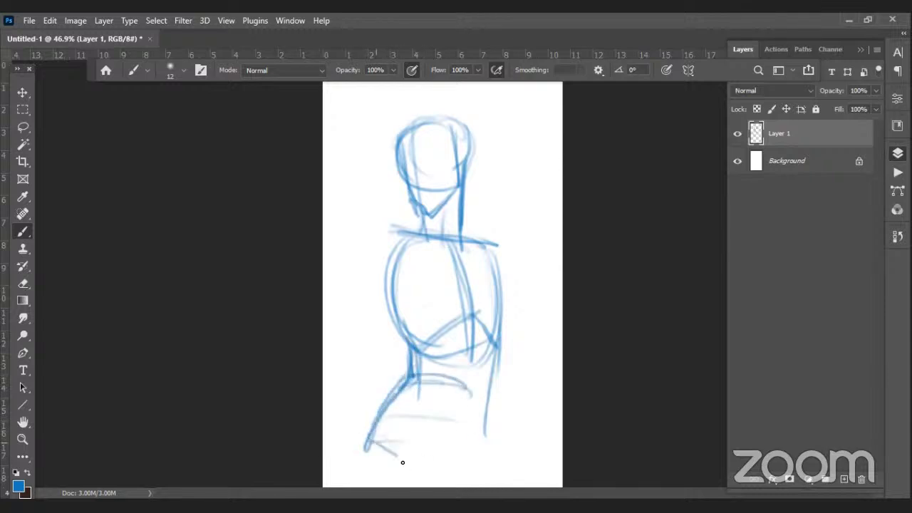
{"action": "left_click_drag", "start_coordinate": [368, 442], "coordinate": [427, 488]}
Complete the pelvis with a waistband and inner curves, and draw the outer thighs down to the canvas edge
{"action": "mouse_move", "coordinate": [392, 398]}
{"action": "left_mouse_down"}
{"action": "mouse_move", "coordinate": [456, 435]}
{"action": "mouse_move", "coordinate": [411, 407]}
{"action": "mouse_move", "coordinate": [457, 431]}
{"action": "left_mouse_up"}
{"action": "mouse_move", "coordinate": [400, 389]}
{"action": "left_mouse_down"}
{"action": "mouse_move", "coordinate": [447, 420]}
{"action": "mouse_move", "coordinate": [475, 406]}
{"action": "mouse_move", "coordinate": [467, 379]}
{"action": "left_mouse_up"}
{"action": "left_click_drag", "start_coordinate": [471, 343], "coordinate": [461, 435]}
{"action": "left_click_drag", "start_coordinate": [399, 409], "coordinate": [428, 482]}
{"action": "left_click_drag", "start_coordinate": [476, 440], "coordinate": [452, 486]}
{"action": "left_click_drag", "start_coordinate": [489, 410], "coordinate": [486, 460]}
{"action": "left_click_drag", "start_coordinate": [394, 397], "coordinate": [373, 481]}
{"action": "mouse_move", "coordinate": [389, 392]}
{"action": "left_mouse_down"}
{"action": "mouse_move", "coordinate": [365, 457]}
{"action": "mouse_move", "coordinate": [371, 486]}
{"action": "left_mouse_up"}
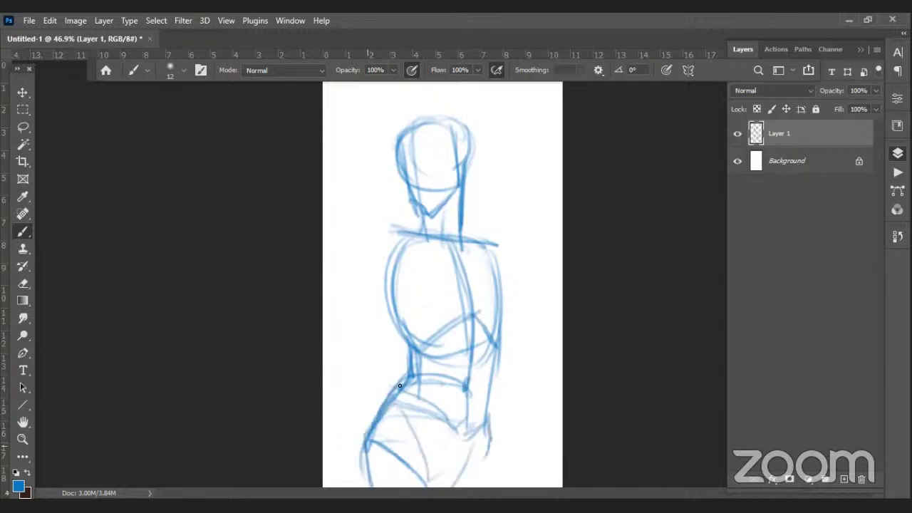
{"action": "mouse_move", "coordinate": [401, 385]}
{"action": "left_mouse_down"}
{"action": "mouse_move", "coordinate": [378, 428]}
{"action": "mouse_move", "coordinate": [384, 404]}
{"action": "mouse_move", "coordinate": [365, 486]}
{"action": "left_mouse_up"}
{"action": "left_click_drag", "start_coordinate": [492, 412], "coordinate": [494, 475]}
Sketch the bent arm on the figure's outthrust-hip side, with its forearm and hand resting on the waist
{"action": "mouse_move", "coordinate": [387, 236]}
{"action": "left_mouse_down"}
{"action": "mouse_move", "coordinate": [419, 229]}
{"action": "mouse_move", "coordinate": [381, 233]}
{"action": "mouse_move", "coordinate": [357, 280]}
{"action": "mouse_move", "coordinate": [390, 229]}
{"action": "mouse_move", "coordinate": [377, 257]}
{"action": "mouse_move", "coordinate": [378, 235]}
{"action": "mouse_move", "coordinate": [322, 295]}
{"action": "left_mouse_up"}
{"action": "left_click_drag", "start_coordinate": [359, 264], "coordinate": [322, 297]}
{"action": "left_click_drag", "start_coordinate": [302, 338], "coordinate": [377, 373]}
{"action": "left_click_drag", "start_coordinate": [326, 361], "coordinate": [382, 392]}
{"action": "left_click_drag", "start_coordinate": [369, 252], "coordinate": [322, 318]}
{"action": "mouse_move", "coordinate": [379, 287]}
{"action": "left_mouse_down"}
{"action": "mouse_move", "coordinate": [355, 316]}
{"action": "mouse_move", "coordinate": [367, 277]}
{"action": "mouse_move", "coordinate": [327, 327]}
{"action": "mouse_move", "coordinate": [337, 322]}
{"action": "mouse_move", "coordinate": [392, 384]}
{"action": "left_mouse_up"}
{"action": "mouse_move", "coordinate": [322, 356]}
{"action": "left_mouse_down"}
{"action": "mouse_move", "coordinate": [382, 399]}
{"action": "mouse_move", "coordinate": [406, 377]}
{"action": "mouse_move", "coordinate": [411, 403]}
{"action": "mouse_move", "coordinate": [435, 372]}
{"action": "left_mouse_up"}
{"action": "mouse_move", "coordinate": [382, 404]}
{"action": "left_mouse_down"}
{"action": "mouse_move", "coordinate": [427, 396]}
{"action": "mouse_move", "coordinate": [433, 371]}
{"action": "mouse_move", "coordinate": [441, 381]}
{"action": "mouse_move", "coordinate": [433, 402]}
{"action": "mouse_move", "coordinate": [423, 399]}
{"action": "left_mouse_up"}
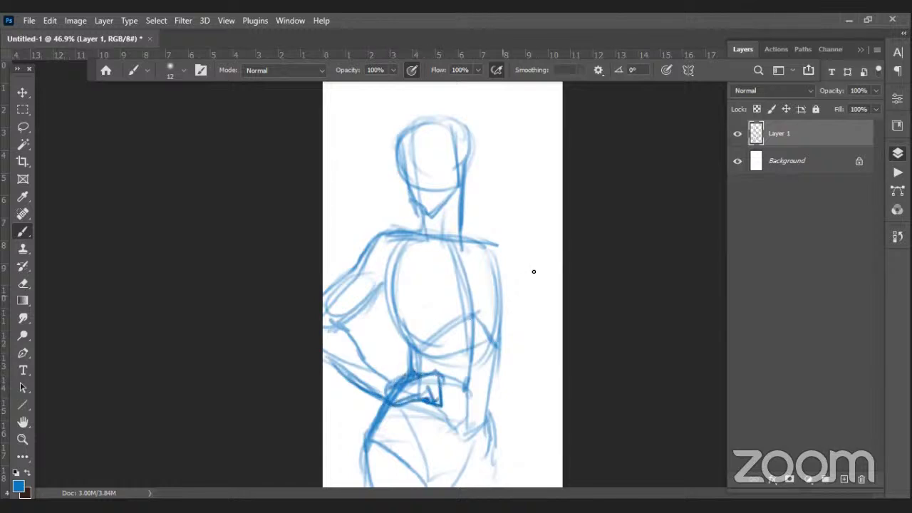
Draw the opposite shoulder, the lower chest contours and stronger outlines along both sides of the torso
{"action": "left_click_drag", "start_coordinate": [496, 245], "coordinate": [524, 337]}
{"action": "mouse_move", "coordinate": [399, 280]}
{"action": "left_mouse_down"}
{"action": "mouse_move", "coordinate": [382, 278]}
{"action": "mouse_move", "coordinate": [403, 332]}
{"action": "left_mouse_up"}
{"action": "mouse_move", "coordinate": [400, 298]}
{"action": "left_mouse_down"}
{"action": "mouse_move", "coordinate": [428, 315]}
{"action": "mouse_move", "coordinate": [456, 303]}
{"action": "left_mouse_up"}
{"action": "mouse_move", "coordinate": [431, 320]}
{"action": "left_mouse_down"}
{"action": "mouse_move", "coordinate": [459, 306]}
{"action": "mouse_move", "coordinate": [495, 316]}
{"action": "left_mouse_up"}
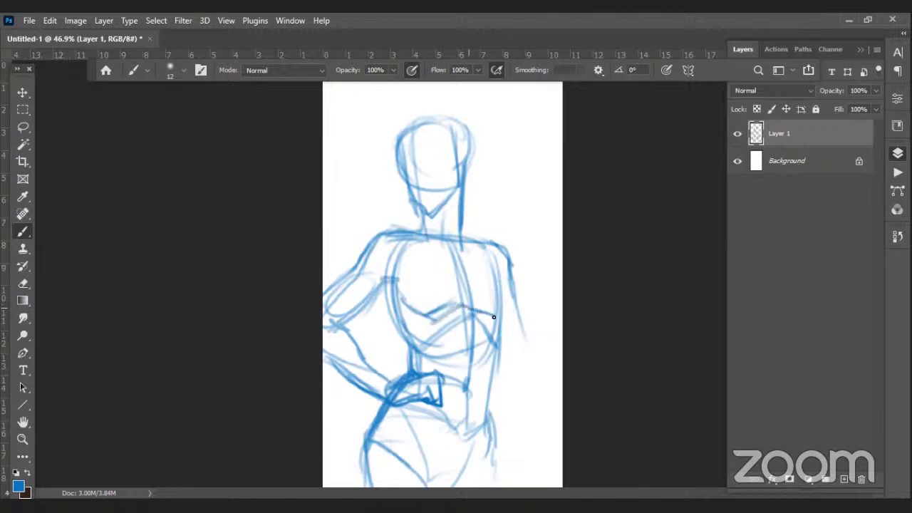
{"action": "left_click_drag", "start_coordinate": [457, 265], "coordinate": [471, 311]}
{"action": "mouse_move", "coordinate": [491, 264]}
{"action": "left_mouse_down"}
{"action": "mouse_move", "coordinate": [510, 289]}
{"action": "mouse_move", "coordinate": [496, 376]}
{"action": "left_mouse_up"}
{"action": "left_click_drag", "start_coordinate": [505, 325], "coordinate": [492, 485]}
{"action": "left_click_drag", "start_coordinate": [382, 284], "coordinate": [414, 352]}
{"action": "left_click_drag", "start_coordinate": [490, 245], "coordinate": [499, 277]}
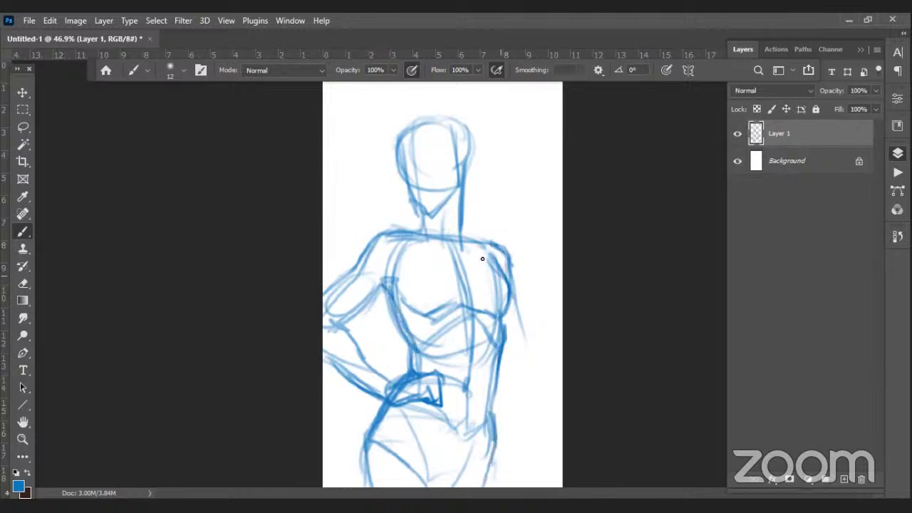
Draw the neck-to-shoulder slopes and the second arm bent upward, with its hand resting at the shoulder
{"action": "left_click_drag", "start_coordinate": [423, 218], "coordinate": [403, 234]}
{"action": "mouse_move", "coordinate": [460, 221]}
{"action": "left_mouse_down"}
{"action": "mouse_move", "coordinate": [492, 247]}
{"action": "mouse_move", "coordinate": [527, 356]}
{"action": "mouse_move", "coordinate": [503, 369]}
{"action": "left_mouse_up"}
{"action": "left_click_drag", "start_coordinate": [525, 320], "coordinate": [515, 370]}
{"action": "mouse_move", "coordinate": [528, 274]}
{"action": "left_mouse_down"}
{"action": "mouse_move", "coordinate": [509, 327]}
{"action": "mouse_move", "coordinate": [510, 377]}
{"action": "mouse_move", "coordinate": [532, 377]}
{"action": "mouse_move", "coordinate": [519, 294]}
{"action": "mouse_move", "coordinate": [541, 313]}
{"action": "mouse_move", "coordinate": [527, 376]}
{"action": "left_mouse_up"}
{"action": "mouse_move", "coordinate": [511, 356]}
{"action": "left_mouse_down"}
{"action": "mouse_move", "coordinate": [521, 373]}
{"action": "mouse_move", "coordinate": [539, 332]}
{"action": "mouse_move", "coordinate": [539, 286]}
{"action": "left_mouse_up"}
{"action": "mouse_move", "coordinate": [522, 275]}
{"action": "left_mouse_down"}
{"action": "mouse_move", "coordinate": [538, 260]}
{"action": "mouse_move", "coordinate": [489, 214]}
{"action": "mouse_move", "coordinate": [498, 233]}
{"action": "mouse_move", "coordinate": [468, 243]}
{"action": "mouse_move", "coordinate": [487, 237]}
{"action": "mouse_move", "coordinate": [527, 271]}
{"action": "left_mouse_up"}
Reinforce the jaw and lower face lines and the contours beside the chest and armpit
{"action": "mouse_move", "coordinate": [403, 172]}
{"action": "left_mouse_down"}
{"action": "mouse_move", "coordinate": [411, 201]}
{"action": "mouse_move", "coordinate": [430, 218]}
{"action": "mouse_move", "coordinate": [456, 189]}
{"action": "mouse_move", "coordinate": [430, 219]}
{"action": "mouse_move", "coordinate": [396, 178]}
{"action": "mouse_move", "coordinate": [430, 180]}
{"action": "mouse_move", "coordinate": [417, 178]}
{"action": "mouse_move", "coordinate": [429, 216]}
{"action": "mouse_move", "coordinate": [451, 194]}
{"action": "left_mouse_up"}
{"action": "mouse_move", "coordinate": [387, 274]}
{"action": "left_mouse_down"}
{"action": "mouse_move", "coordinate": [400, 287]}
{"action": "mouse_move", "coordinate": [406, 332]}
{"action": "left_mouse_up"}
{"action": "left_click_drag", "start_coordinate": [409, 254], "coordinate": [398, 303]}
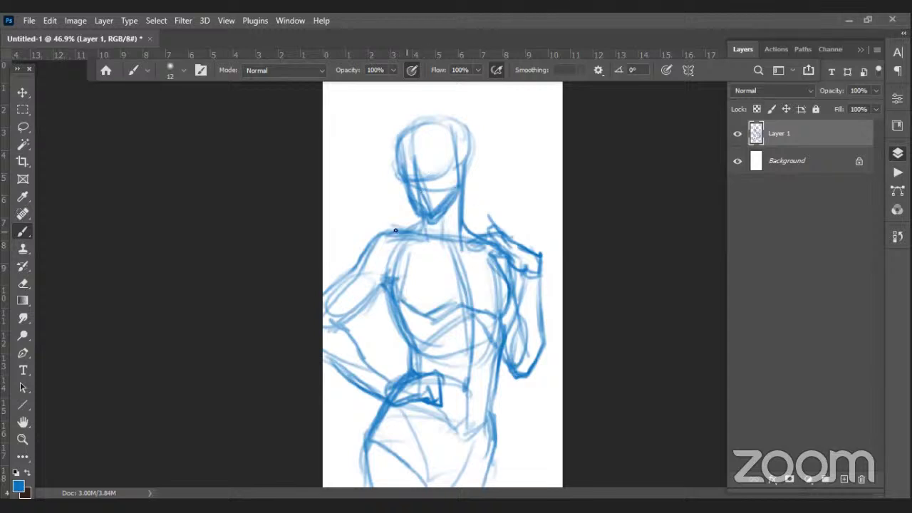
Sketch the brow curve and two pointed cat ears on the head, and reinforce the side of the face
{"action": "mouse_move", "coordinate": [399, 152]}
{"action": "left_mouse_down"}
{"action": "mouse_move", "coordinate": [446, 151]}
{"action": "mouse_move", "coordinate": [455, 103]}
{"action": "mouse_move", "coordinate": [462, 136]}
{"action": "left_mouse_up"}
{"action": "mouse_move", "coordinate": [438, 120]}
{"action": "left_mouse_down"}
{"action": "mouse_move", "coordinate": [455, 102]}
{"action": "mouse_move", "coordinate": [460, 138]}
{"action": "left_mouse_up"}
{"action": "left_click_drag", "start_coordinate": [456, 98], "coordinate": [465, 134]}
{"action": "mouse_move", "coordinate": [409, 129]}
{"action": "left_mouse_down"}
{"action": "mouse_move", "coordinate": [393, 118]}
{"action": "mouse_move", "coordinate": [403, 123]}
{"action": "left_mouse_up"}
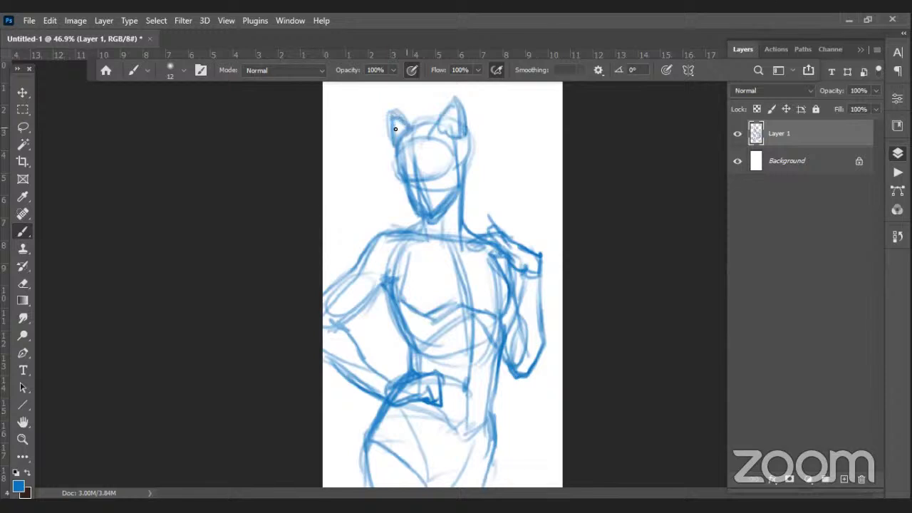
{"action": "left_click_drag", "start_coordinate": [397, 167], "coordinate": [410, 206]}
Lower the sketch layer's opacity to 43% and add a new layer above it, with the face in close view
{"action": "left_click_drag", "start_coordinate": [875, 91], "coordinate": [839, 108]}
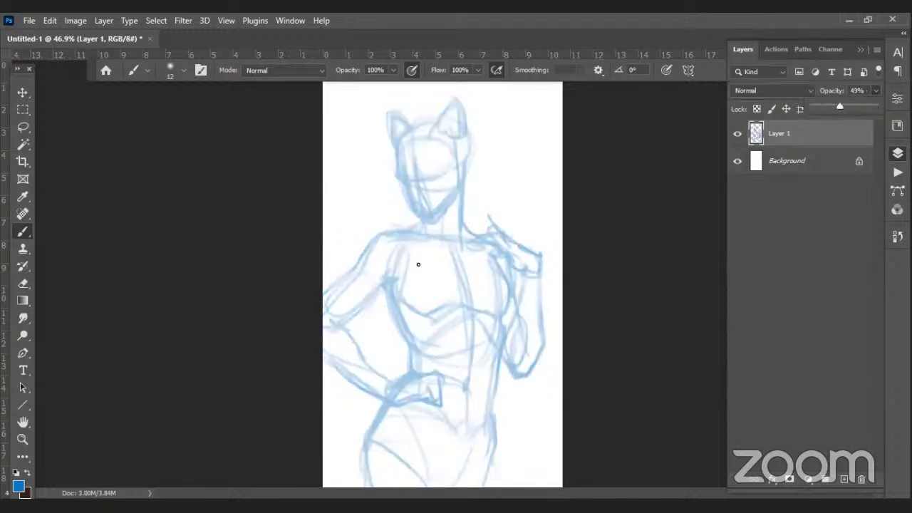
{"action": "left_click", "coordinate": [401, 277]}
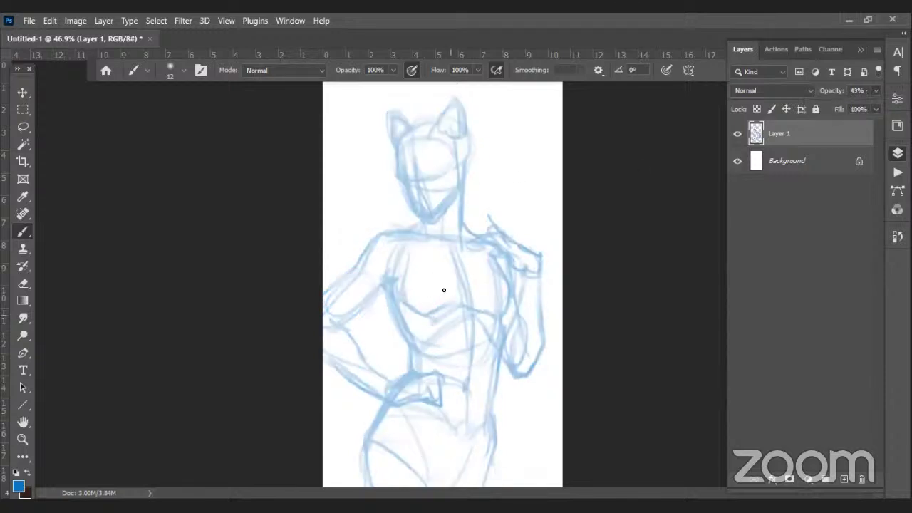
{"action": "left_click", "coordinate": [23, 439]}
{"action": "left_click_drag", "start_coordinate": [449, 186], "coordinate": [527, 285]}
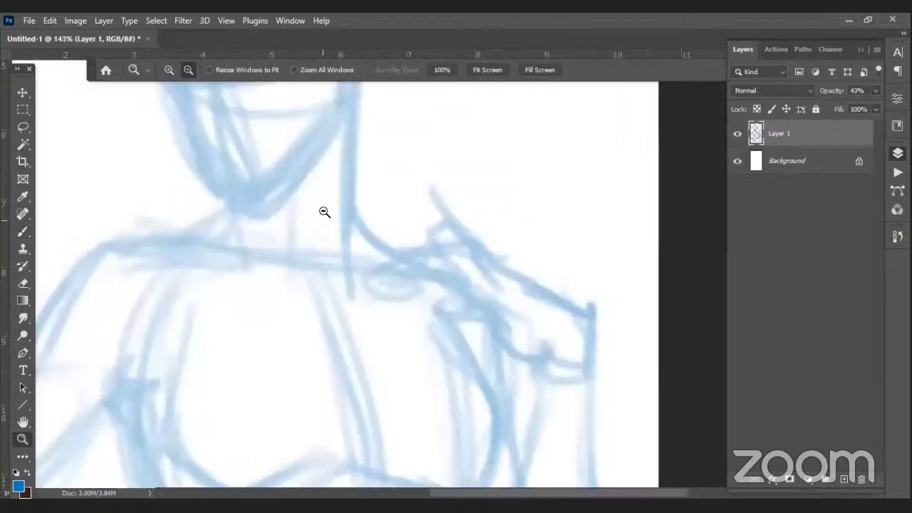
{"action": "left_click", "coordinate": [326, 210], "text": "alt"}
{"action": "left_click", "coordinate": [329, 208], "text": "alt"}
{"action": "left_click_drag", "start_coordinate": [316, 171], "coordinate": [357, 272]}
{"action": "left_click", "coordinate": [361, 256]}
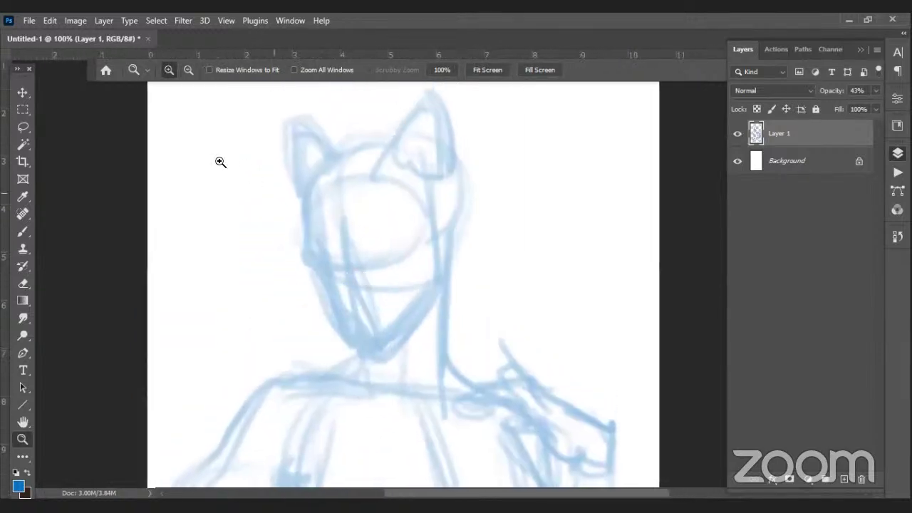
{"action": "left_click", "coordinate": [381, 271]}
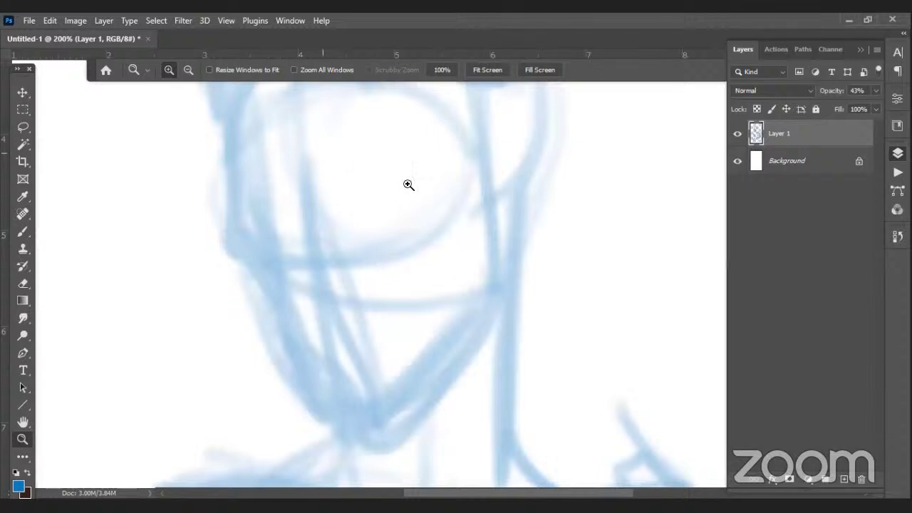
{"action": "left_click", "coordinate": [844, 479]}
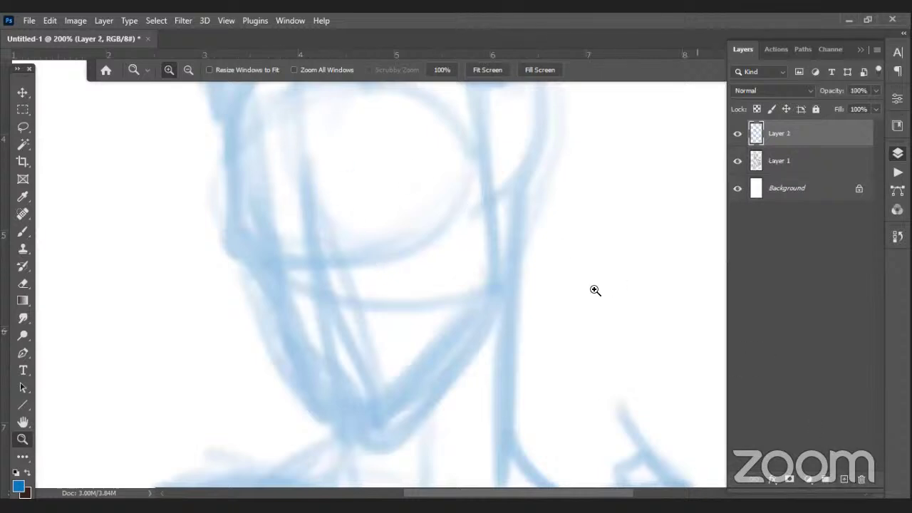
Set the brush size to 5 px and the foreground colour to the darker blue 1e6194
{"action": "left_click", "coordinate": [23, 232]}
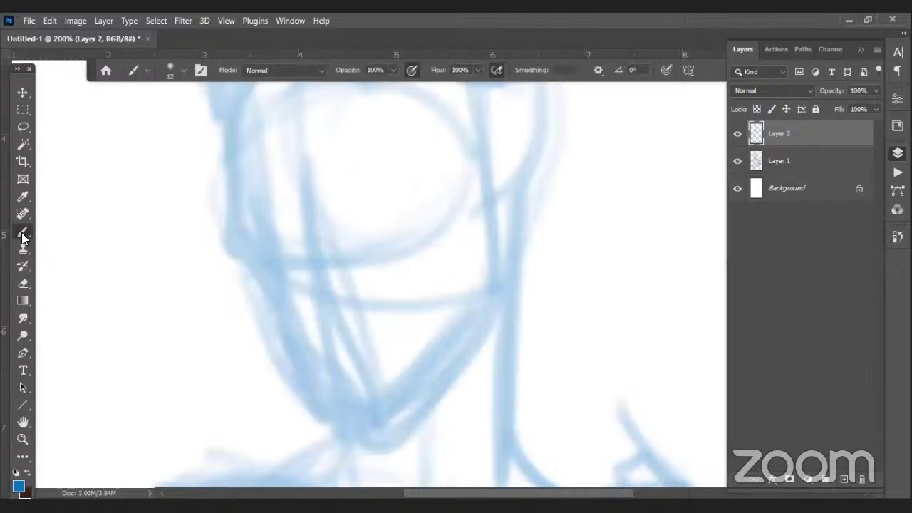
{"action": "left_click", "coordinate": [147, 71]}
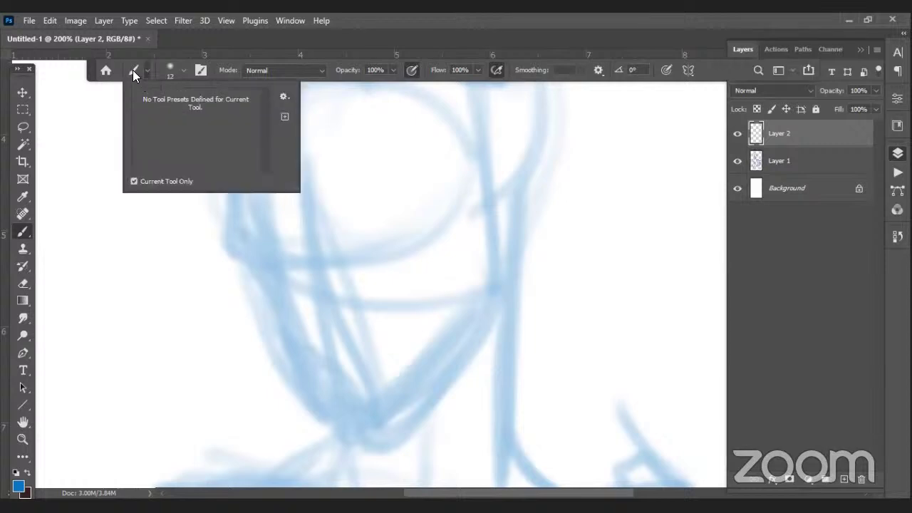
{"action": "left_click", "coordinate": [181, 72]}
{"action": "left_click", "coordinate": [164, 114]}
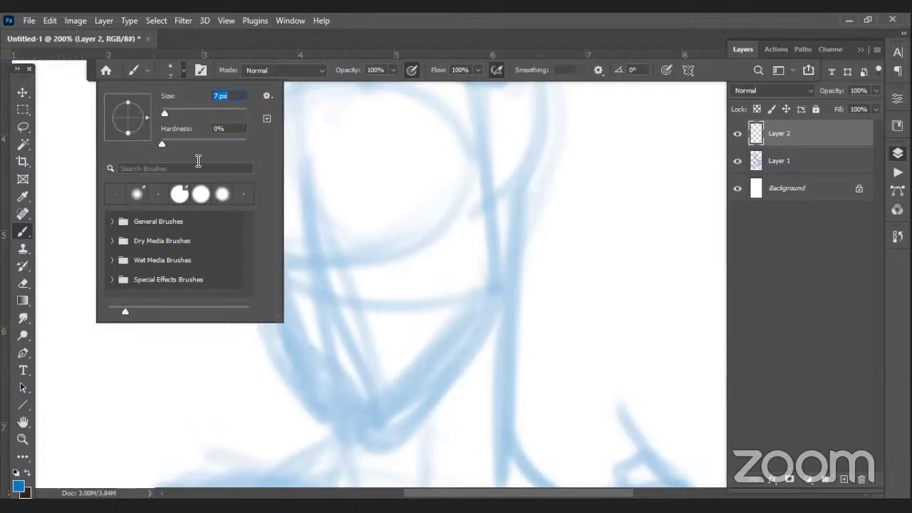
{"action": "key", "text": "BackSpace"}
{"action": "type", "text": "5"}
{"action": "key", "text": "Return"}
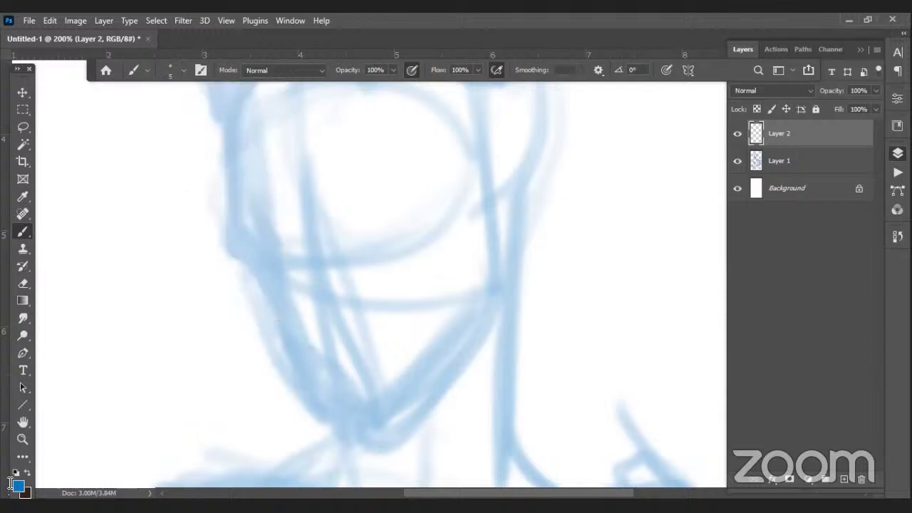
{"action": "left_click", "coordinate": [17, 487]}
{"action": "left_click", "coordinate": [203, 241]}
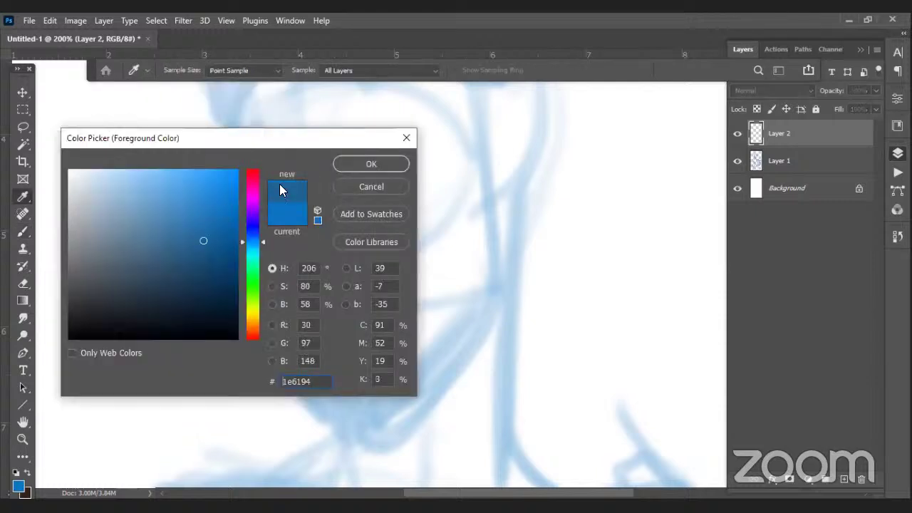
{"action": "left_click", "coordinate": [354, 163]}
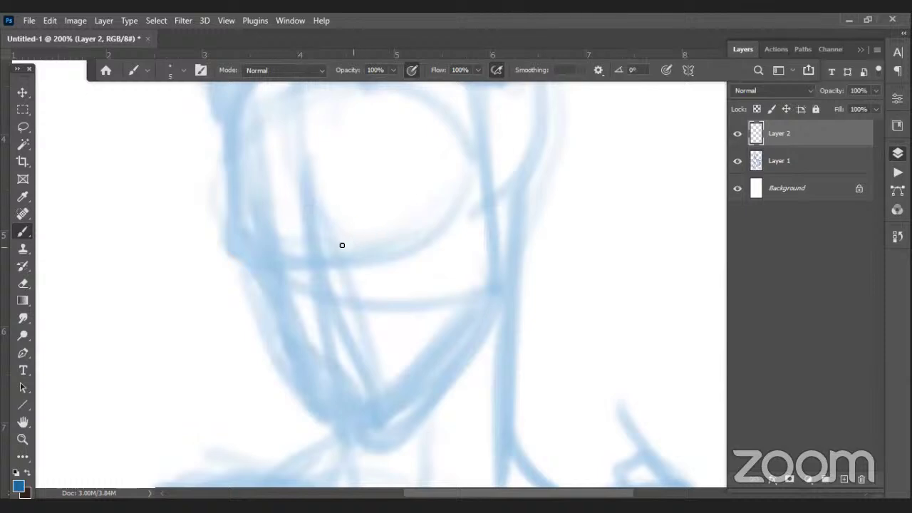
Outline both eye shapes on the new layer and draw the nose bridge, tip and nostril between them
{"action": "mouse_move", "coordinate": [336, 241]}
{"action": "left_mouse_down"}
{"action": "mouse_move", "coordinate": [365, 243]}
{"action": "mouse_move", "coordinate": [418, 238]}
{"action": "mouse_move", "coordinate": [408, 225]}
{"action": "mouse_move", "coordinate": [339, 245]}
{"action": "mouse_move", "coordinate": [369, 266]}
{"action": "mouse_move", "coordinate": [345, 245]}
{"action": "left_mouse_up"}
{"action": "mouse_move", "coordinate": [288, 248]}
{"action": "left_mouse_down"}
{"action": "mouse_move", "coordinate": [248, 256]}
{"action": "mouse_move", "coordinate": [284, 247]}
{"action": "mouse_move", "coordinate": [248, 249]}
{"action": "mouse_move", "coordinate": [255, 277]}
{"action": "mouse_move", "coordinate": [280, 291]}
{"action": "mouse_move", "coordinate": [362, 257]}
{"action": "mouse_move", "coordinate": [380, 270]}
{"action": "left_mouse_up"}
{"action": "mouse_move", "coordinate": [291, 253]}
{"action": "left_mouse_down"}
{"action": "mouse_move", "coordinate": [318, 306]}
{"action": "mouse_move", "coordinate": [312, 261]}
{"action": "mouse_move", "coordinate": [330, 339]}
{"action": "mouse_move", "coordinate": [330, 316]}
{"action": "mouse_move", "coordinate": [330, 325]}
{"action": "mouse_move", "coordinate": [311, 300]}
{"action": "mouse_move", "coordinate": [320, 340]}
{"action": "mouse_move", "coordinate": [340, 306]}
{"action": "mouse_move", "coordinate": [348, 322]}
{"action": "left_mouse_up"}
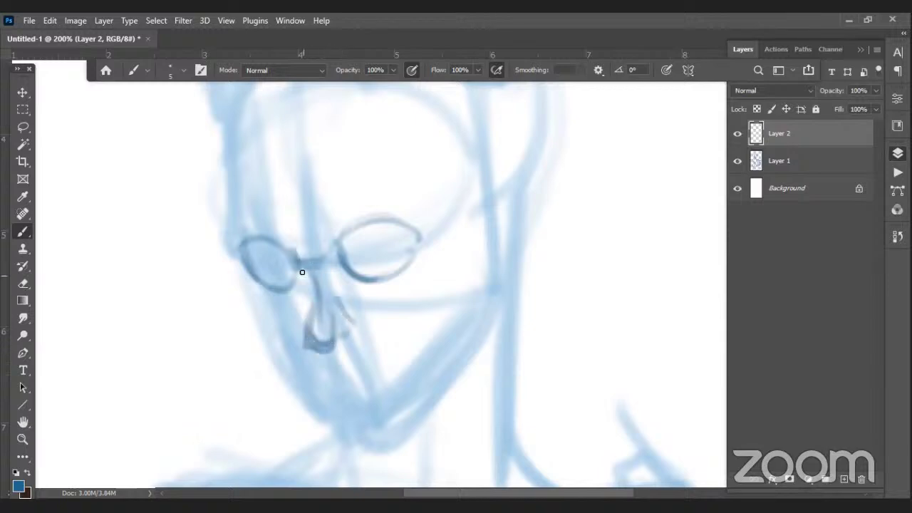
{"action": "mouse_move", "coordinate": [305, 301]}
{"action": "left_mouse_down"}
{"action": "mouse_move", "coordinate": [295, 261]}
{"action": "mouse_move", "coordinate": [304, 339]}
{"action": "mouse_move", "coordinate": [332, 345]}
{"action": "mouse_move", "coordinate": [353, 329]}
{"action": "mouse_move", "coordinate": [345, 333]}
{"action": "mouse_move", "coordinate": [345, 310]}
{"action": "mouse_move", "coordinate": [352, 340]}
{"action": "left_mouse_up"}
{"action": "left_click_drag", "start_coordinate": [308, 313], "coordinate": [304, 335]}
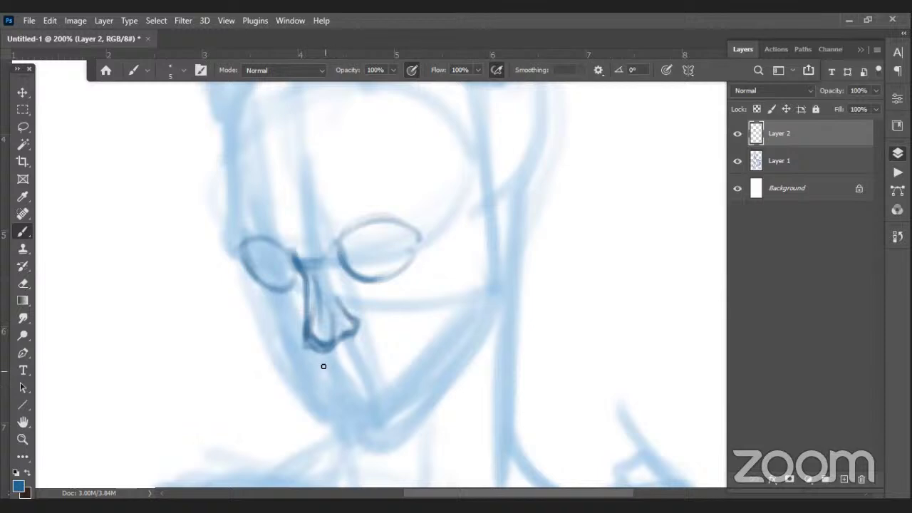
Draw the upper and lower lips below the nose and darken both eyebrows
{"action": "mouse_move", "coordinate": [322, 377]}
{"action": "left_mouse_down"}
{"action": "mouse_move", "coordinate": [387, 366]}
{"action": "mouse_move", "coordinate": [359, 394]}
{"action": "mouse_move", "coordinate": [367, 393]}
{"action": "mouse_move", "coordinate": [330, 385]}
{"action": "mouse_move", "coordinate": [359, 383]}
{"action": "mouse_move", "coordinate": [349, 399]}
{"action": "mouse_move", "coordinate": [373, 386]}
{"action": "left_mouse_up"}
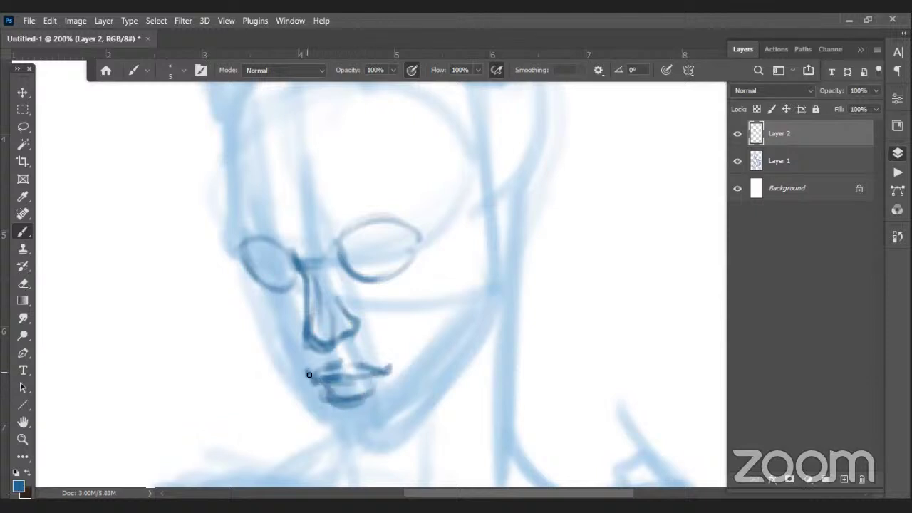
{"action": "left_click_drag", "start_coordinate": [375, 365], "coordinate": [393, 362]}
{"action": "mouse_move", "coordinate": [342, 243]}
{"action": "left_mouse_down"}
{"action": "mouse_move", "coordinate": [394, 221]}
{"action": "mouse_move", "coordinate": [365, 236]}
{"action": "mouse_move", "coordinate": [379, 221]}
{"action": "mouse_move", "coordinate": [334, 241]}
{"action": "mouse_move", "coordinate": [349, 235]}
{"action": "mouse_move", "coordinate": [345, 246]}
{"action": "mouse_move", "coordinate": [422, 227]}
{"action": "left_mouse_up"}
{"action": "mouse_move", "coordinate": [300, 243]}
{"action": "left_mouse_down"}
{"action": "mouse_move", "coordinate": [279, 251]}
{"action": "mouse_move", "coordinate": [260, 243]}
{"action": "mouse_move", "coordinate": [290, 259]}
{"action": "mouse_move", "coordinate": [244, 251]}
{"action": "left_mouse_up"}
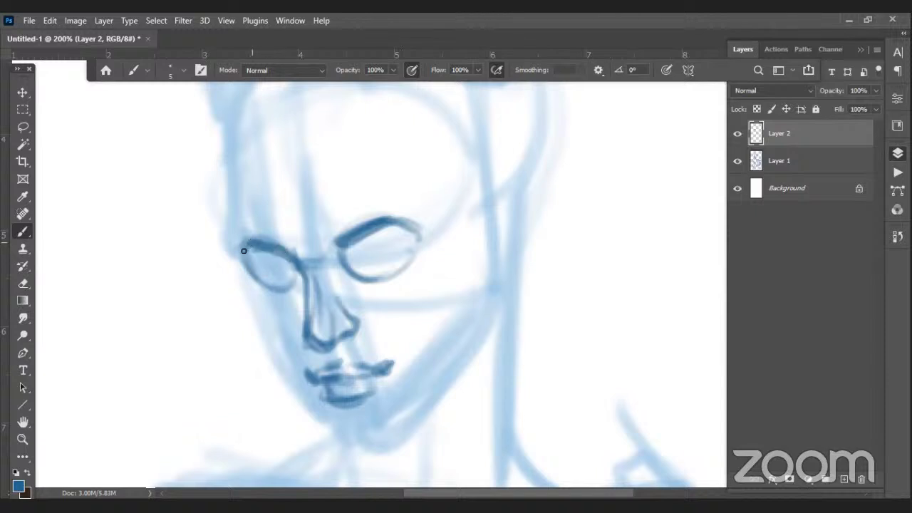
Draw the irises and eyelids inside both eye shapes, and add form lines to the nose
{"action": "mouse_move", "coordinate": [362, 244]}
{"action": "left_mouse_down"}
{"action": "mouse_move", "coordinate": [406, 257]}
{"action": "mouse_move", "coordinate": [353, 254]}
{"action": "mouse_move", "coordinate": [355, 267]}
{"action": "mouse_move", "coordinate": [377, 250]}
{"action": "mouse_move", "coordinate": [406, 259]}
{"action": "mouse_move", "coordinate": [365, 256]}
{"action": "mouse_move", "coordinate": [362, 269]}
{"action": "mouse_move", "coordinate": [394, 249]}
{"action": "mouse_move", "coordinate": [412, 256]}
{"action": "mouse_move", "coordinate": [388, 247]}
{"action": "mouse_move", "coordinate": [399, 244]}
{"action": "mouse_move", "coordinate": [380, 245]}
{"action": "mouse_move", "coordinate": [410, 255]}
{"action": "mouse_move", "coordinate": [362, 258]}
{"action": "mouse_move", "coordinate": [359, 272]}
{"action": "mouse_move", "coordinate": [395, 271]}
{"action": "left_mouse_up"}
{"action": "mouse_move", "coordinate": [292, 269]}
{"action": "left_mouse_down"}
{"action": "mouse_move", "coordinate": [295, 281]}
{"action": "mouse_move", "coordinate": [295, 271]}
{"action": "mouse_move", "coordinate": [260, 275]}
{"action": "mouse_move", "coordinate": [271, 265]}
{"action": "mouse_move", "coordinate": [298, 275]}
{"action": "mouse_move", "coordinate": [285, 268]}
{"action": "mouse_move", "coordinate": [259, 283]}
{"action": "mouse_move", "coordinate": [271, 291]}
{"action": "mouse_move", "coordinate": [298, 285]}
{"action": "mouse_move", "coordinate": [283, 265]}
{"action": "mouse_move", "coordinate": [292, 268]}
{"action": "left_mouse_up"}
{"action": "mouse_move", "coordinate": [384, 257]}
{"action": "left_mouse_down"}
{"action": "mouse_move", "coordinate": [390, 265]}
{"action": "mouse_move", "coordinate": [381, 264]}
{"action": "mouse_move", "coordinate": [384, 256]}
{"action": "mouse_move", "coordinate": [363, 258]}
{"action": "mouse_move", "coordinate": [405, 262]}
{"action": "left_mouse_up"}
{"action": "mouse_move", "coordinate": [308, 285]}
{"action": "left_mouse_down"}
{"action": "mouse_move", "coordinate": [309, 318]}
{"action": "mouse_move", "coordinate": [328, 312]}
{"action": "mouse_move", "coordinate": [350, 324]}
{"action": "left_mouse_up"}
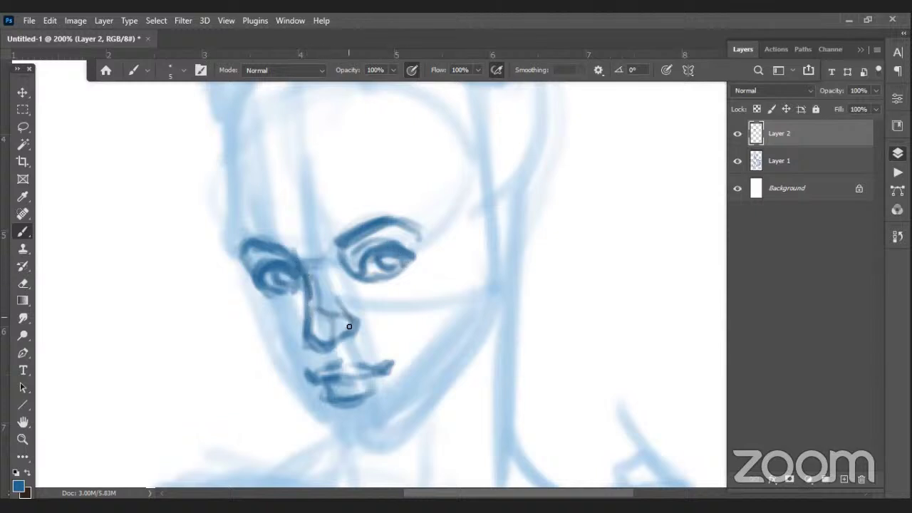
{"action": "mouse_move", "coordinate": [347, 249]}
{"action": "left_mouse_down"}
{"action": "mouse_move", "coordinate": [394, 247]}
{"action": "mouse_move", "coordinate": [372, 264]}
{"action": "mouse_move", "coordinate": [413, 254]}
{"action": "left_mouse_up"}
{"action": "left_click_drag", "start_coordinate": [262, 273], "coordinate": [251, 275]}
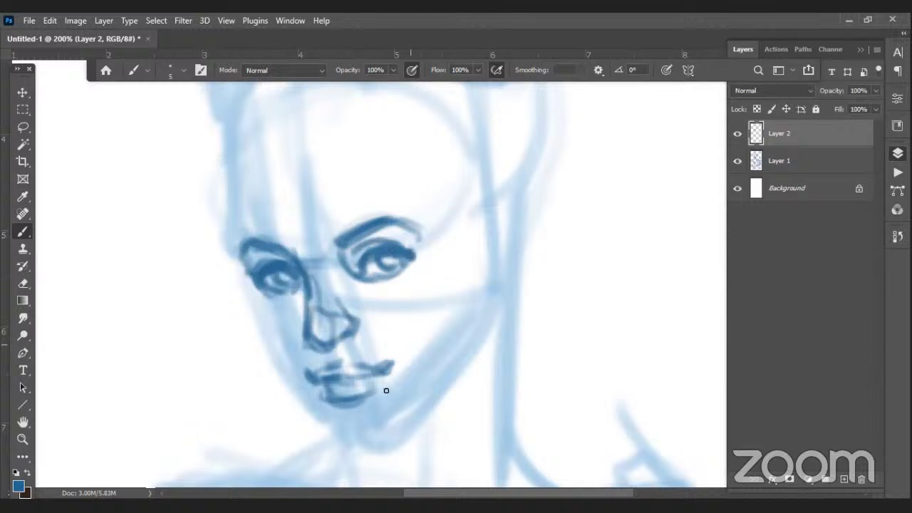
Outline the face contour along the chin, jaw, cheeks and side of the forehead
{"action": "mouse_move", "coordinate": [342, 441]}
{"action": "left_mouse_down"}
{"action": "mouse_move", "coordinate": [385, 432]}
{"action": "mouse_move", "coordinate": [338, 437]}
{"action": "mouse_move", "coordinate": [359, 418]}
{"action": "mouse_move", "coordinate": [349, 443]}
{"action": "mouse_move", "coordinate": [362, 413]}
{"action": "mouse_move", "coordinate": [410, 423]}
{"action": "mouse_move", "coordinate": [373, 429]}
{"action": "mouse_move", "coordinate": [406, 432]}
{"action": "mouse_move", "coordinate": [435, 393]}
{"action": "left_mouse_up"}
{"action": "left_click_drag", "start_coordinate": [468, 361], "coordinate": [413, 426]}
{"action": "mouse_move", "coordinate": [230, 244]}
{"action": "left_mouse_down"}
{"action": "mouse_move", "coordinate": [251, 282]}
{"action": "mouse_move", "coordinate": [246, 320]}
{"action": "mouse_move", "coordinate": [269, 362]}
{"action": "left_mouse_up"}
{"action": "mouse_move", "coordinate": [255, 319]}
{"action": "left_mouse_down"}
{"action": "mouse_move", "coordinate": [332, 436]}
{"action": "mouse_move", "coordinate": [325, 421]}
{"action": "mouse_move", "coordinate": [348, 439]}
{"action": "mouse_move", "coordinate": [347, 394]}
{"action": "mouse_move", "coordinate": [356, 430]}
{"action": "mouse_move", "coordinate": [338, 429]}
{"action": "mouse_move", "coordinate": [385, 442]}
{"action": "mouse_move", "coordinate": [345, 432]}
{"action": "mouse_move", "coordinate": [403, 429]}
{"action": "mouse_move", "coordinate": [377, 449]}
{"action": "mouse_move", "coordinate": [426, 403]}
{"action": "mouse_move", "coordinate": [483, 312]}
{"action": "mouse_move", "coordinate": [483, 262]}
{"action": "mouse_move", "coordinate": [492, 292]}
{"action": "mouse_move", "coordinate": [413, 422]}
{"action": "mouse_move", "coordinate": [463, 372]}
{"action": "mouse_move", "coordinate": [487, 255]}
{"action": "mouse_move", "coordinate": [491, 306]}
{"action": "left_mouse_up"}
{"action": "mouse_move", "coordinate": [230, 147]}
{"action": "left_mouse_down"}
{"action": "mouse_move", "coordinate": [236, 252]}
{"action": "mouse_move", "coordinate": [246, 261]}
{"action": "mouse_move", "coordinate": [235, 243]}
{"action": "left_mouse_up"}
{"action": "mouse_move", "coordinate": [238, 131]}
{"action": "left_mouse_down"}
{"action": "mouse_move", "coordinate": [234, 263]}
{"action": "mouse_move", "coordinate": [228, 221]}
{"action": "mouse_move", "coordinate": [249, 319]}
{"action": "mouse_move", "coordinate": [263, 327]}
{"action": "mouse_move", "coordinate": [251, 308]}
{"action": "mouse_move", "coordinate": [255, 342]}
{"action": "mouse_move", "coordinate": [253, 317]}
{"action": "mouse_move", "coordinate": [287, 383]}
{"action": "left_mouse_up"}
{"action": "mouse_move", "coordinate": [388, 277]}
{"action": "left_mouse_down"}
{"action": "mouse_move", "coordinate": [396, 352]}
{"action": "mouse_move", "coordinate": [385, 292]}
{"action": "left_mouse_up"}
Scale the refined face up proportionally to about 103.96% on its layer
{"action": "left_click", "coordinate": [22, 439]}
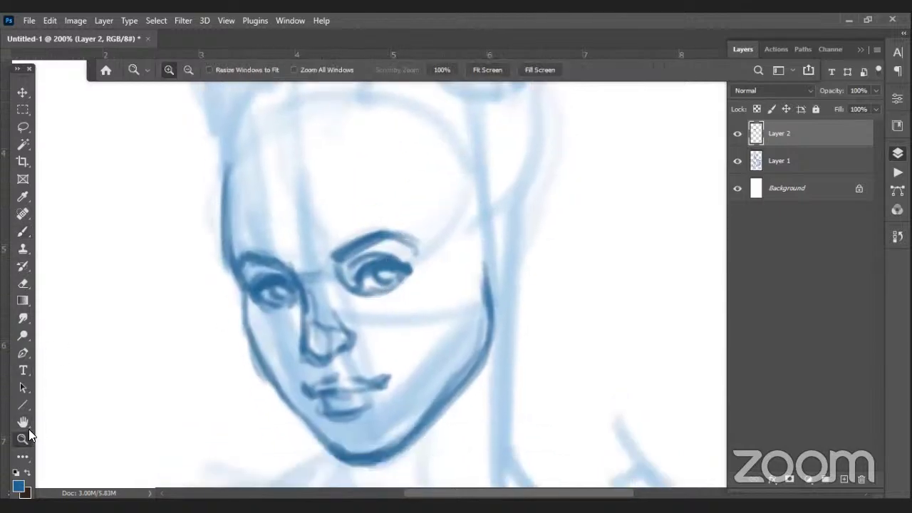
{"action": "left_click", "coordinate": [411, 337], "text": "alt"}
{"action": "left_click_drag", "start_coordinate": [446, 341], "coordinate": [421, 276]}
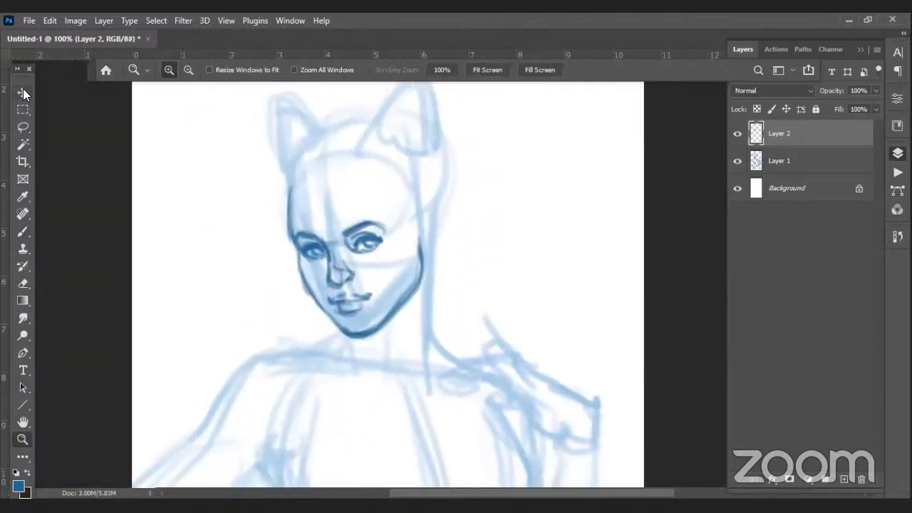
{"action": "left_click_drag", "start_coordinate": [386, 237], "coordinate": [389, 197]}
{"action": "left_click", "coordinate": [403, 233], "text": "alt"}
{"action": "left_click", "coordinate": [412, 242], "text": "alt"}
{"action": "left_click_drag", "start_coordinate": [444, 249], "coordinate": [440, 271]}
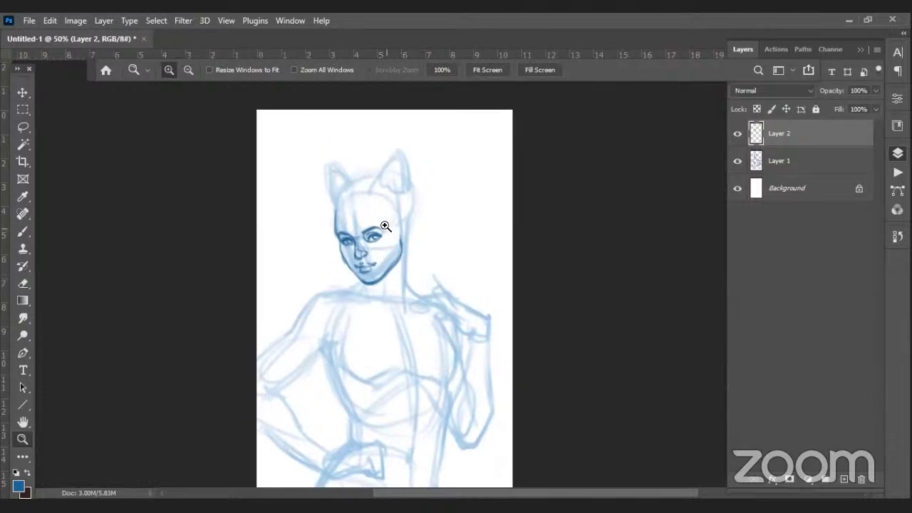
{"action": "left_click_drag", "start_coordinate": [310, 166], "coordinate": [476, 324]}
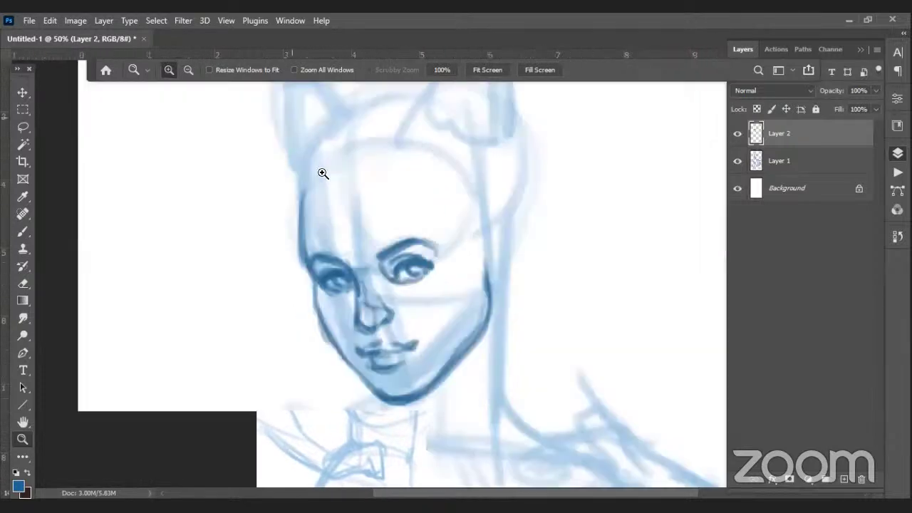
{"action": "left_click", "coordinate": [24, 94]}
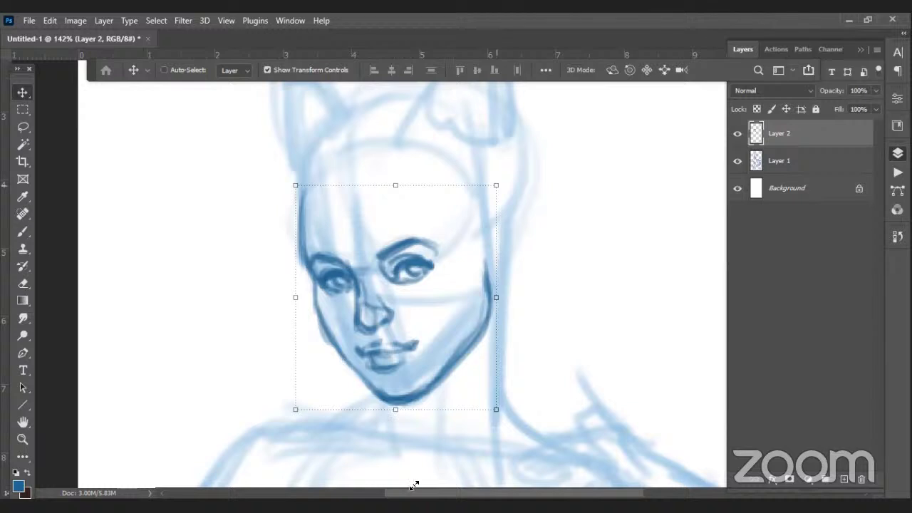
{"action": "left_click_drag", "start_coordinate": [273, 348], "coordinate": [281, 342]}
{"action": "key", "text": "Escape"}
{"action": "left_click_drag", "start_coordinate": [497, 186], "coordinate": [516, 181]}
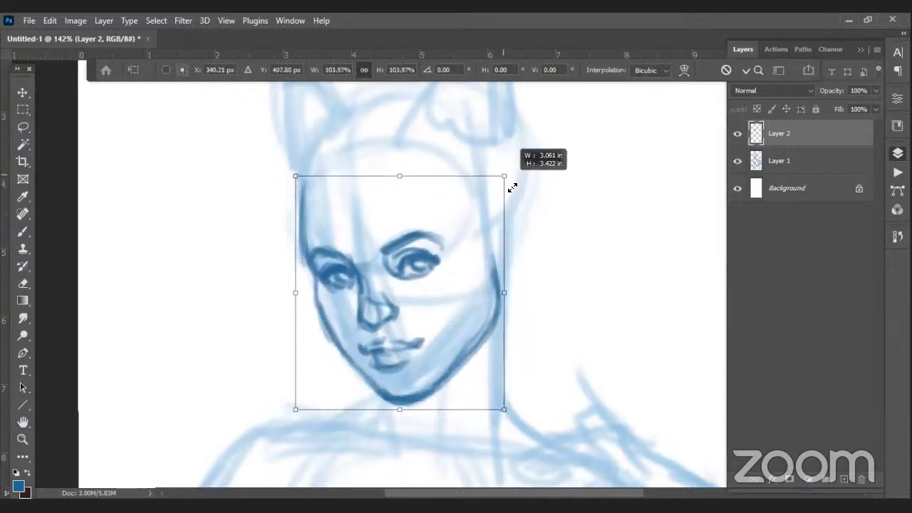
{"action": "key", "text": "Return"}
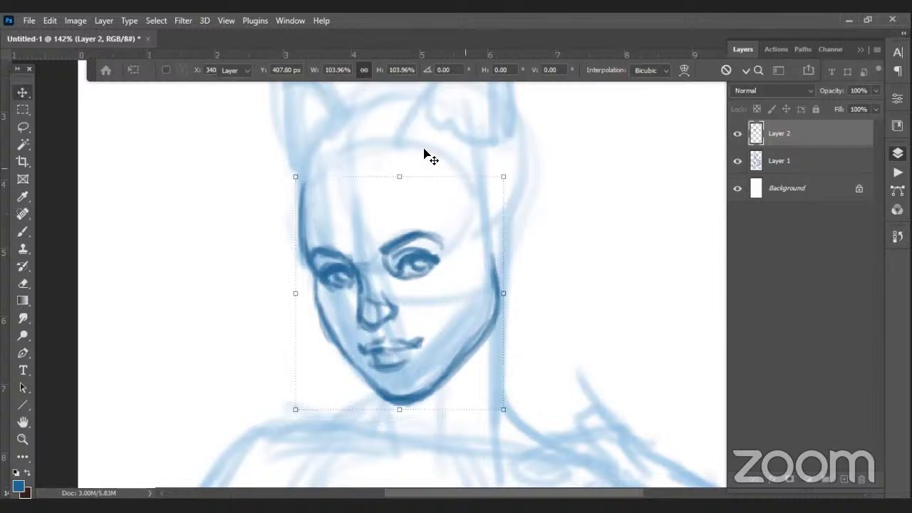
Draw the long neck line behind the jaw and the short slope from below the chin to the shoulder
{"action": "key", "text": "b"}
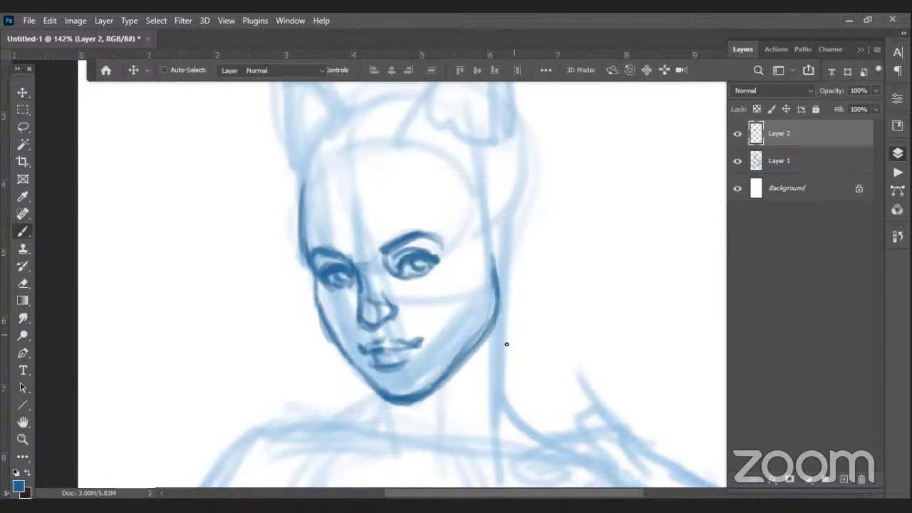
{"action": "mouse_move", "coordinate": [510, 353]}
{"action": "left_mouse_down"}
{"action": "mouse_move", "coordinate": [509, 280]}
{"action": "mouse_move", "coordinate": [504, 406]}
{"action": "left_mouse_up"}
{"action": "left_click_drag", "start_coordinate": [510, 299], "coordinate": [506, 363]}
{"action": "left_click_drag", "start_coordinate": [513, 282], "coordinate": [505, 425]}
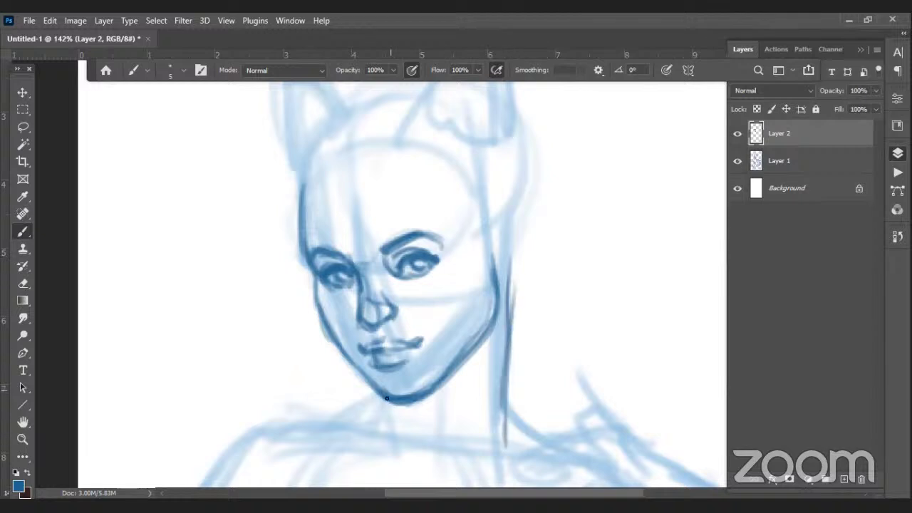
{"action": "mouse_move", "coordinate": [375, 391]}
{"action": "left_mouse_down"}
{"action": "mouse_move", "coordinate": [307, 426]}
{"action": "mouse_move", "coordinate": [381, 419]}
{"action": "left_mouse_up"}
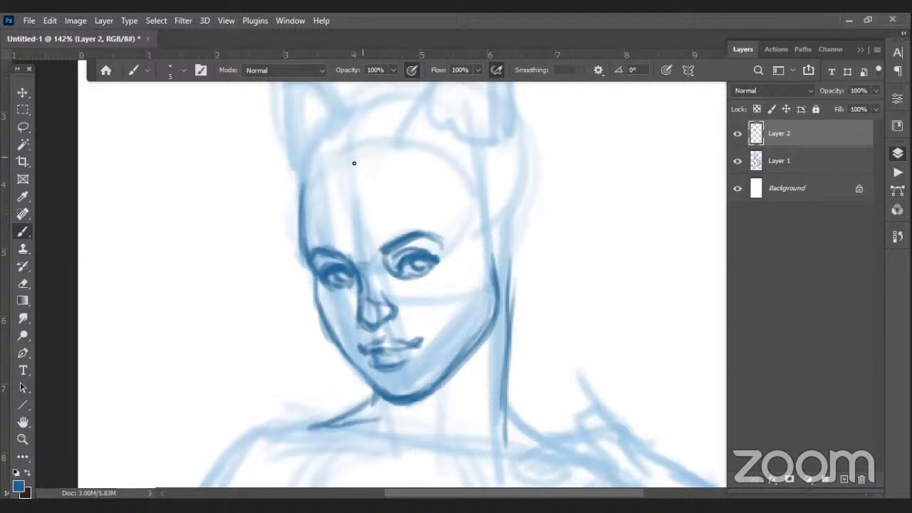
Sketch goggles on the forehead with the large near lens, the nose bridge and the top of the far lens
{"action": "mouse_move", "coordinate": [342, 211]}
{"action": "left_mouse_down"}
{"action": "mouse_move", "coordinate": [339, 193]}
{"action": "mouse_move", "coordinate": [335, 212]}
{"action": "mouse_move", "coordinate": [357, 207]}
{"action": "mouse_move", "coordinate": [334, 184]}
{"action": "mouse_move", "coordinate": [392, 148]}
{"action": "left_mouse_up"}
{"action": "mouse_move", "coordinate": [354, 178]}
{"action": "left_mouse_down"}
{"action": "mouse_move", "coordinate": [417, 137]}
{"action": "mouse_move", "coordinate": [437, 138]}
{"action": "mouse_move", "coordinate": [462, 151]}
{"action": "mouse_move", "coordinate": [361, 175]}
{"action": "mouse_move", "coordinate": [407, 226]}
{"action": "mouse_move", "coordinate": [413, 207]}
{"action": "mouse_move", "coordinate": [442, 213]}
{"action": "left_mouse_up"}
{"action": "mouse_move", "coordinate": [447, 141]}
{"action": "left_mouse_down"}
{"action": "mouse_move", "coordinate": [448, 211]}
{"action": "mouse_move", "coordinate": [438, 223]}
{"action": "left_mouse_up"}
{"action": "mouse_move", "coordinate": [361, 204]}
{"action": "left_mouse_down"}
{"action": "mouse_move", "coordinate": [404, 147]}
{"action": "mouse_move", "coordinate": [437, 148]}
{"action": "left_mouse_up"}
{"action": "mouse_move", "coordinate": [332, 181]}
{"action": "left_mouse_down"}
{"action": "mouse_move", "coordinate": [282, 176]}
{"action": "mouse_move", "coordinate": [267, 197]}
{"action": "mouse_move", "coordinate": [270, 183]}
{"action": "mouse_move", "coordinate": [268, 194]}
{"action": "mouse_move", "coordinate": [297, 241]}
{"action": "left_mouse_up"}
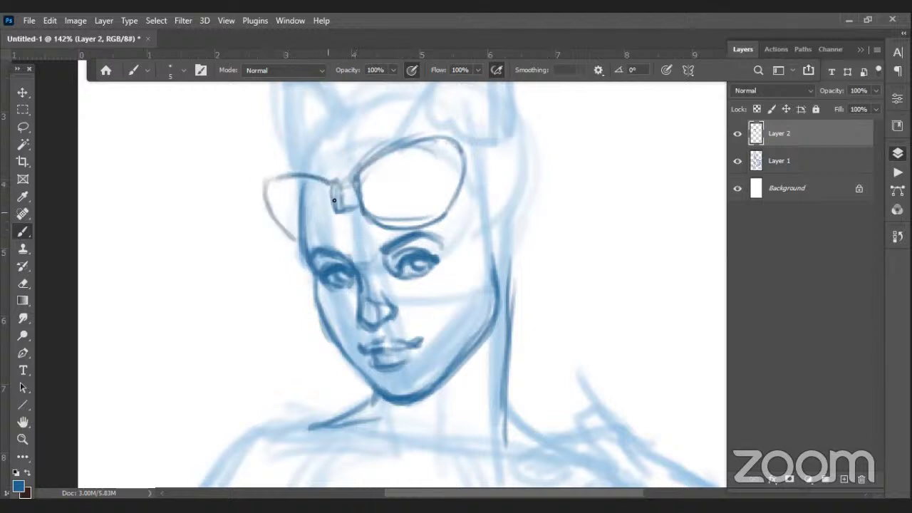
Close the outline of the far goggle lens and reinforce the frame around the bridge
{"action": "mouse_move", "coordinate": [267, 193]}
{"action": "left_mouse_down"}
{"action": "mouse_move", "coordinate": [285, 240]}
{"action": "mouse_move", "coordinate": [276, 208]}
{"action": "mouse_move", "coordinate": [311, 226]}
{"action": "mouse_move", "coordinate": [278, 227]}
{"action": "mouse_move", "coordinate": [324, 216]}
{"action": "mouse_move", "coordinate": [319, 234]}
{"action": "mouse_move", "coordinate": [332, 214]}
{"action": "left_mouse_up"}
{"action": "mouse_move", "coordinate": [308, 242]}
{"action": "left_mouse_down"}
{"action": "mouse_move", "coordinate": [334, 219]}
{"action": "mouse_move", "coordinate": [322, 228]}
{"action": "left_mouse_up"}
{"action": "mouse_move", "coordinate": [328, 179]}
{"action": "left_mouse_down"}
{"action": "mouse_move", "coordinate": [277, 173]}
{"action": "mouse_move", "coordinate": [295, 176]}
{"action": "mouse_move", "coordinate": [263, 198]}
{"action": "mouse_move", "coordinate": [322, 176]}
{"action": "mouse_move", "coordinate": [284, 172]}
{"action": "mouse_move", "coordinate": [265, 224]}
{"action": "left_mouse_up"}
{"action": "left_click_drag", "start_coordinate": [275, 180], "coordinate": [266, 235]}
{"action": "left_click_drag", "start_coordinate": [321, 181], "coordinate": [364, 162]}
{"action": "mouse_move", "coordinate": [327, 217]}
{"action": "left_mouse_down"}
{"action": "mouse_move", "coordinate": [374, 208]}
{"action": "mouse_move", "coordinate": [420, 214]}
{"action": "left_mouse_up"}
Draw the inner rims inside both goggle lenses
{"action": "mouse_move", "coordinate": [412, 139]}
{"action": "left_mouse_down"}
{"action": "mouse_move", "coordinate": [436, 150]}
{"action": "mouse_move", "coordinate": [401, 218]}
{"action": "left_mouse_up"}
{"action": "left_click_drag", "start_coordinate": [438, 157], "coordinate": [396, 200]}
{"action": "mouse_move", "coordinate": [447, 142]}
{"action": "left_mouse_down"}
{"action": "mouse_move", "coordinate": [462, 165]}
{"action": "mouse_move", "coordinate": [428, 229]}
{"action": "left_mouse_up"}
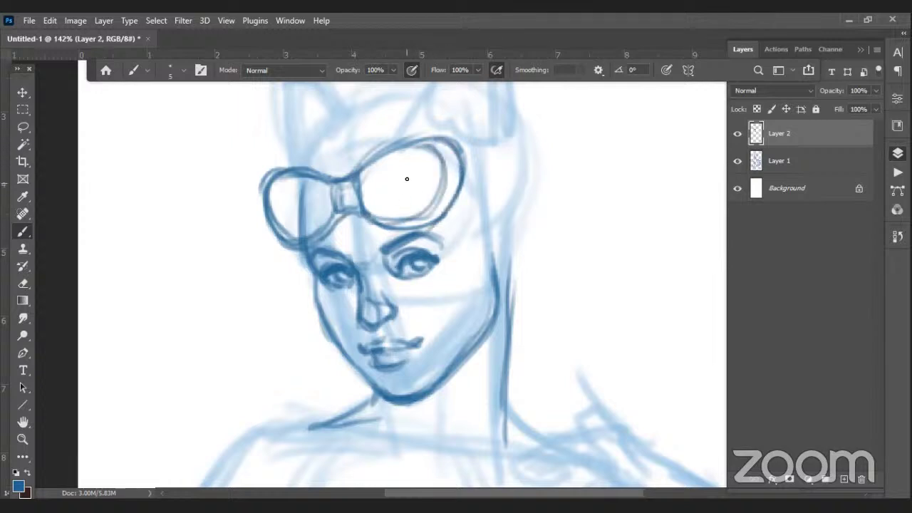
{"action": "mouse_move", "coordinate": [364, 186]}
{"action": "left_mouse_down"}
{"action": "mouse_move", "coordinate": [397, 211]}
{"action": "mouse_move", "coordinate": [380, 183]}
{"action": "mouse_move", "coordinate": [421, 214]}
{"action": "mouse_move", "coordinate": [388, 195]}
{"action": "mouse_move", "coordinate": [428, 179]}
{"action": "mouse_move", "coordinate": [368, 171]}
{"action": "mouse_move", "coordinate": [421, 146]}
{"action": "mouse_move", "coordinate": [358, 191]}
{"action": "left_mouse_up"}
{"action": "left_click_drag", "start_coordinate": [390, 160], "coordinate": [360, 208]}
{"action": "left_click_drag", "start_coordinate": [415, 151], "coordinate": [383, 160]}
{"action": "mouse_move", "coordinate": [308, 176]}
{"action": "left_mouse_down"}
{"action": "mouse_move", "coordinate": [270, 183]}
{"action": "mouse_move", "coordinate": [270, 204]}
{"action": "mouse_move", "coordinate": [332, 199]}
{"action": "mouse_move", "coordinate": [313, 233]}
{"action": "left_mouse_up"}
{"action": "left_click_drag", "start_coordinate": [265, 212], "coordinate": [307, 242]}
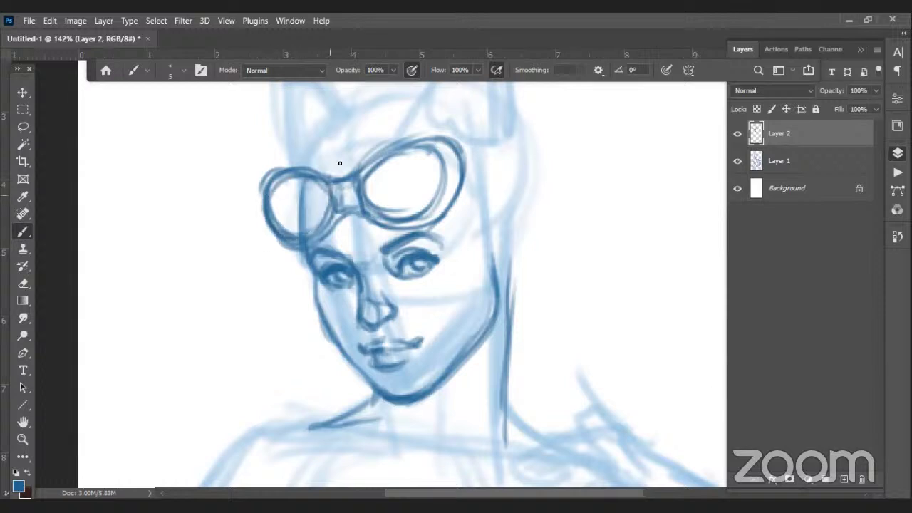
Strengthen the goggle frame and bridge lines, and add side thickness to the near lens
{"action": "left_click_drag", "start_coordinate": [276, 175], "coordinate": [270, 220]}
{"action": "mouse_move", "coordinate": [371, 173]}
{"action": "left_mouse_down"}
{"action": "mouse_move", "coordinate": [423, 139]}
{"action": "mouse_move", "coordinate": [391, 157]}
{"action": "mouse_move", "coordinate": [449, 146]}
{"action": "left_mouse_up"}
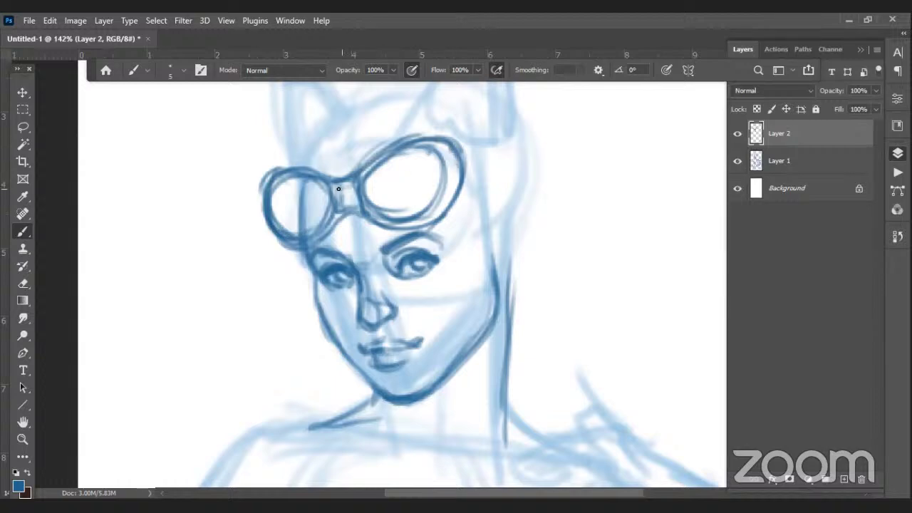
{"action": "left_click_drag", "start_coordinate": [362, 203], "coordinate": [345, 208]}
{"action": "left_click_drag", "start_coordinate": [464, 182], "coordinate": [439, 218]}
{"action": "mouse_move", "coordinate": [466, 164]}
{"action": "left_mouse_down"}
{"action": "mouse_move", "coordinate": [441, 216]}
{"action": "mouse_move", "coordinate": [460, 208]}
{"action": "mouse_move", "coordinate": [461, 147]}
{"action": "mouse_move", "coordinate": [477, 184]}
{"action": "mouse_move", "coordinate": [446, 215]}
{"action": "mouse_move", "coordinate": [470, 160]}
{"action": "mouse_move", "coordinate": [477, 191]}
{"action": "mouse_move", "coordinate": [462, 207]}
{"action": "left_mouse_up"}
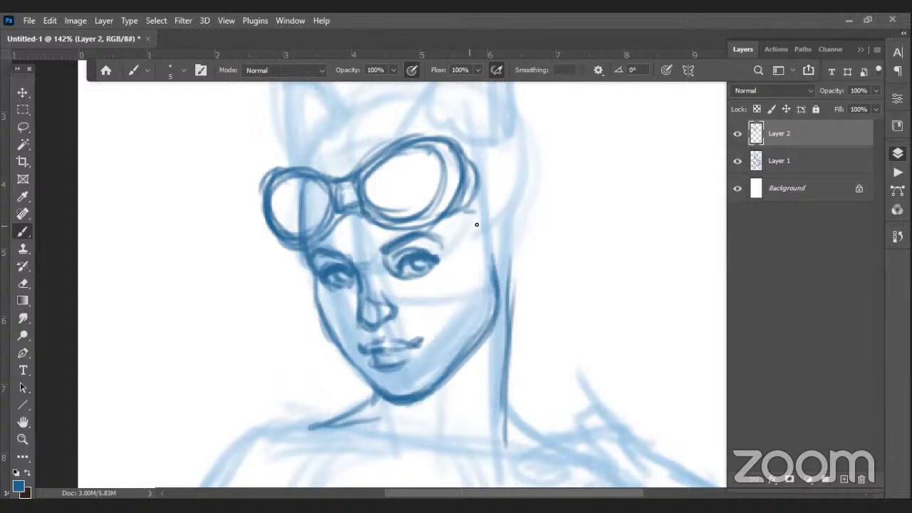
Draw the back of the head and the goggle strap wrapping around it from the near lens
{"action": "mouse_move", "coordinate": [506, 156]}
{"action": "left_mouse_down"}
{"action": "mouse_move", "coordinate": [516, 222]}
{"action": "mouse_move", "coordinate": [512, 172]}
{"action": "mouse_move", "coordinate": [508, 287]}
{"action": "left_mouse_up"}
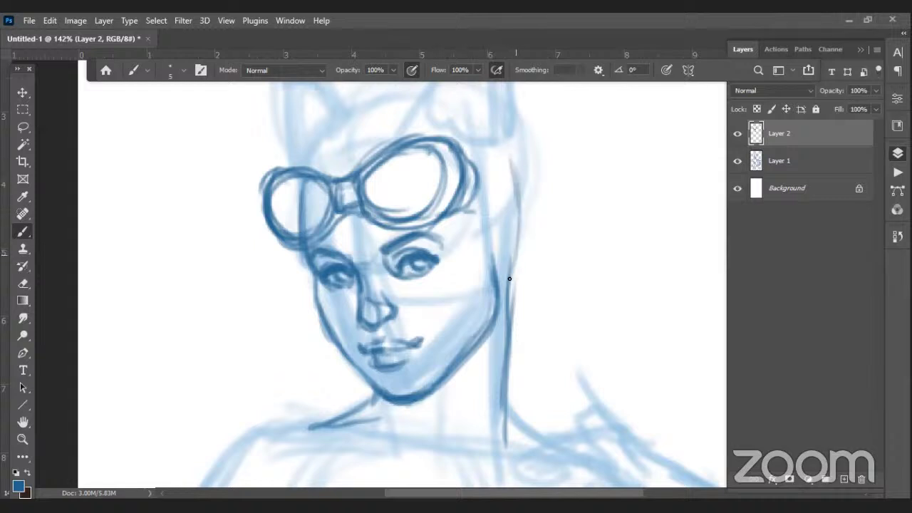
{"action": "left_click_drag", "start_coordinate": [469, 214], "coordinate": [482, 252]}
{"action": "left_click_drag", "start_coordinate": [464, 210], "coordinate": [518, 227]}
{"action": "mouse_move", "coordinate": [468, 156]}
{"action": "left_mouse_down"}
{"action": "mouse_move", "coordinate": [512, 185]}
{"action": "mouse_move", "coordinate": [499, 182]}
{"action": "mouse_move", "coordinate": [497, 228]}
{"action": "left_mouse_up"}
{"action": "mouse_move", "coordinate": [500, 174]}
{"action": "left_mouse_down"}
{"action": "mouse_move", "coordinate": [483, 212]}
{"action": "mouse_move", "coordinate": [498, 185]}
{"action": "mouse_move", "coordinate": [505, 210]}
{"action": "mouse_move", "coordinate": [502, 178]}
{"action": "mouse_move", "coordinate": [498, 230]}
{"action": "left_mouse_up"}
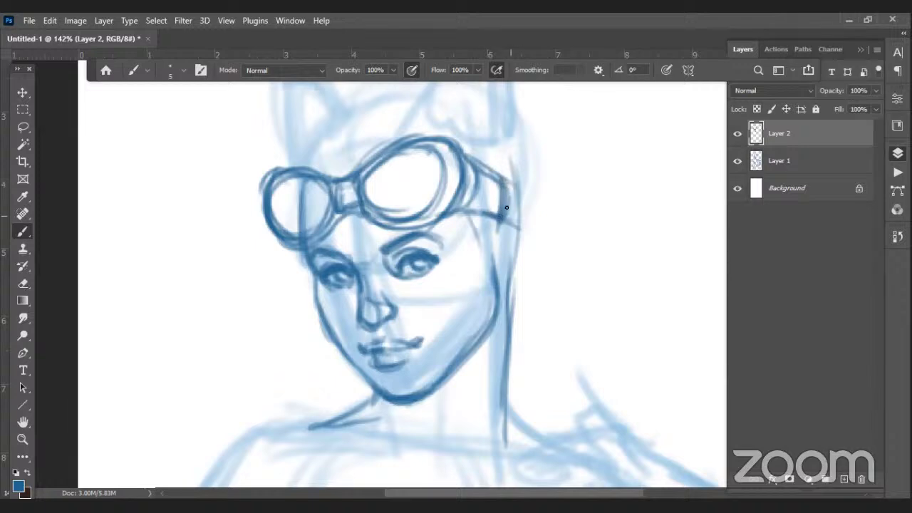
{"action": "mouse_move", "coordinate": [503, 182]}
{"action": "left_mouse_down"}
{"action": "mouse_move", "coordinate": [524, 198]}
{"action": "mouse_move", "coordinate": [520, 251]}
{"action": "left_mouse_up"}
{"action": "left_click_drag", "start_coordinate": [509, 213], "coordinate": [521, 251]}
Draw the hood's edge running from the goggles down the cheek to the jaw
{"action": "left_click_drag", "start_coordinate": [485, 217], "coordinate": [486, 288]}
{"action": "mouse_move", "coordinate": [458, 215]}
{"action": "left_mouse_down"}
{"action": "mouse_move", "coordinate": [473, 292]}
{"action": "mouse_move", "coordinate": [469, 275]}
{"action": "left_mouse_up"}
{"action": "left_click_drag", "start_coordinate": [454, 215], "coordinate": [475, 307]}
{"action": "left_click_drag", "start_coordinate": [462, 247], "coordinate": [469, 342]}
{"action": "left_click_drag", "start_coordinate": [493, 286], "coordinate": [480, 342]}
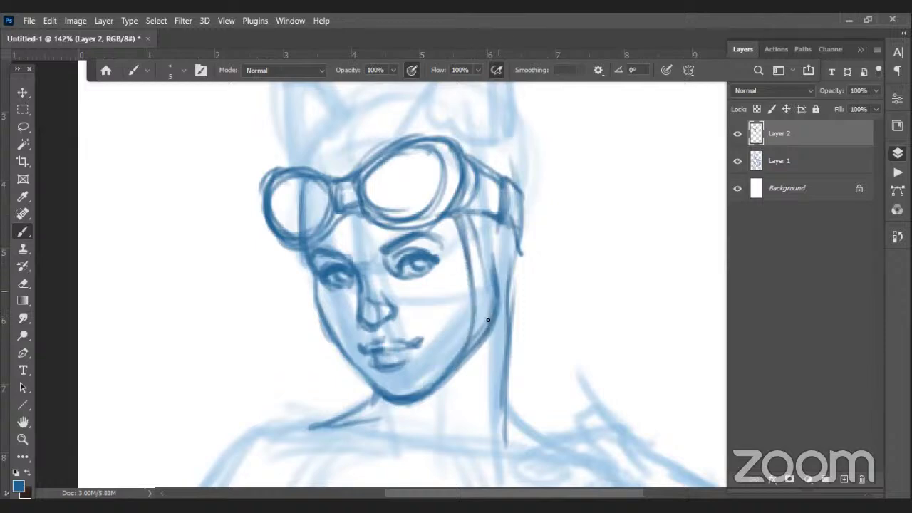
{"action": "left_click_drag", "start_coordinate": [516, 245], "coordinate": [461, 347]}
Draw the curved crown of the hood above the goggles and outline the smaller far cat ear
{"action": "mouse_move", "coordinate": [285, 232]}
{"action": "left_mouse_down"}
{"action": "mouse_move", "coordinate": [351, 174]}
{"action": "mouse_move", "coordinate": [303, 209]}
{"action": "mouse_move", "coordinate": [391, 171]}
{"action": "left_mouse_up"}
{"action": "left_click_drag", "start_coordinate": [300, 213], "coordinate": [394, 170]}
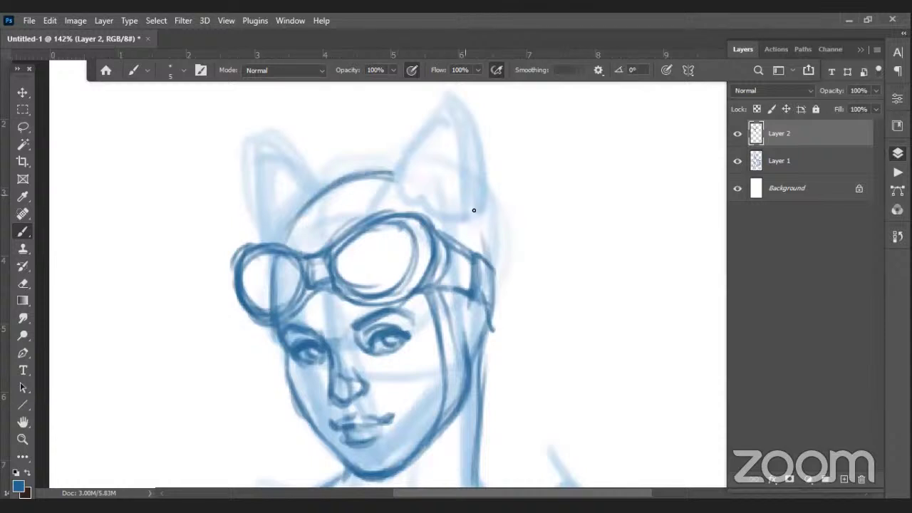
{"action": "left_click_drag", "start_coordinate": [478, 225], "coordinate": [483, 241]}
{"action": "mouse_move", "coordinate": [282, 163]}
{"action": "left_mouse_down"}
{"action": "mouse_move", "coordinate": [321, 189]}
{"action": "mouse_move", "coordinate": [260, 152]}
{"action": "mouse_move", "coordinate": [253, 211]}
{"action": "left_mouse_up"}
{"action": "mouse_move", "coordinate": [264, 245]}
{"action": "left_mouse_down"}
{"action": "mouse_move", "coordinate": [249, 169]}
{"action": "mouse_move", "coordinate": [299, 204]}
{"action": "mouse_move", "coordinate": [252, 155]}
{"action": "mouse_move", "coordinate": [249, 243]}
{"action": "left_mouse_up"}
{"action": "left_click_drag", "start_coordinate": [346, 192], "coordinate": [438, 225]}
{"action": "mouse_move", "coordinate": [387, 188]}
{"action": "left_mouse_down"}
{"action": "mouse_move", "coordinate": [437, 122]}
{"action": "mouse_move", "coordinate": [460, 195]}
{"action": "mouse_move", "coordinate": [441, 117]}
{"action": "mouse_move", "coordinate": [463, 177]}
{"action": "mouse_move", "coordinate": [463, 228]}
{"action": "left_mouse_up"}
Outline the larger near cat ear and continue the hood's contour behind it
{"action": "left_click_drag", "start_coordinate": [446, 121], "coordinate": [478, 218]}
{"action": "mouse_move", "coordinate": [401, 184]}
{"action": "left_mouse_down"}
{"action": "mouse_move", "coordinate": [458, 219]}
{"action": "mouse_move", "coordinate": [442, 210]}
{"action": "mouse_move", "coordinate": [460, 168]}
{"action": "left_mouse_up"}
{"action": "mouse_move", "coordinate": [453, 220]}
{"action": "left_mouse_down"}
{"action": "mouse_move", "coordinate": [473, 228]}
{"action": "mouse_move", "coordinate": [479, 220]}
{"action": "mouse_move", "coordinate": [488, 261]}
{"action": "left_mouse_up"}
{"action": "mouse_move", "coordinate": [277, 243]}
{"action": "left_mouse_down"}
{"action": "mouse_move", "coordinate": [301, 207]}
{"action": "mouse_move", "coordinate": [374, 176]}
{"action": "left_mouse_up"}
{"action": "mouse_move", "coordinate": [455, 271]}
{"action": "left_mouse_down"}
{"action": "mouse_move", "coordinate": [460, 192]}
{"action": "mouse_move", "coordinate": [450, 164]}
{"action": "left_mouse_up"}
{"action": "left_click_drag", "start_coordinate": [458, 244], "coordinate": [482, 157]}
{"action": "left_click_drag", "start_coordinate": [500, 123], "coordinate": [492, 253]}
Draw the collarbone line and the rounded contour of the shoulder above the arm on the hip
{"action": "mouse_move", "coordinate": [318, 272]}
{"action": "left_mouse_down"}
{"action": "mouse_move", "coordinate": [200, 305]}
{"action": "mouse_move", "coordinate": [190, 330]}
{"action": "mouse_move", "coordinate": [280, 283]}
{"action": "left_mouse_up"}
{"action": "left_click_drag", "start_coordinate": [175, 366], "coordinate": [306, 278]}
{"action": "left_click_drag", "start_coordinate": [249, 285], "coordinate": [380, 299]}
{"action": "mouse_move", "coordinate": [320, 293]}
{"action": "left_mouse_down"}
{"action": "mouse_move", "coordinate": [435, 299]}
{"action": "mouse_move", "coordinate": [437, 313]}
{"action": "mouse_move", "coordinate": [464, 312]}
{"action": "mouse_move", "coordinate": [610, 187]}
{"action": "left_mouse_up"}
{"action": "left_click_drag", "start_coordinate": [345, 197], "coordinate": [339, 227]}
{"action": "mouse_move", "coordinate": [303, 250]}
{"action": "left_mouse_down"}
{"action": "mouse_move", "coordinate": [372, 156]}
{"action": "mouse_move", "coordinate": [309, 252]}
{"action": "left_mouse_up"}
{"action": "left_click_drag", "start_coordinate": [388, 148], "coordinate": [310, 253]}
{"action": "left_click_drag", "start_coordinate": [336, 207], "coordinate": [304, 252]}
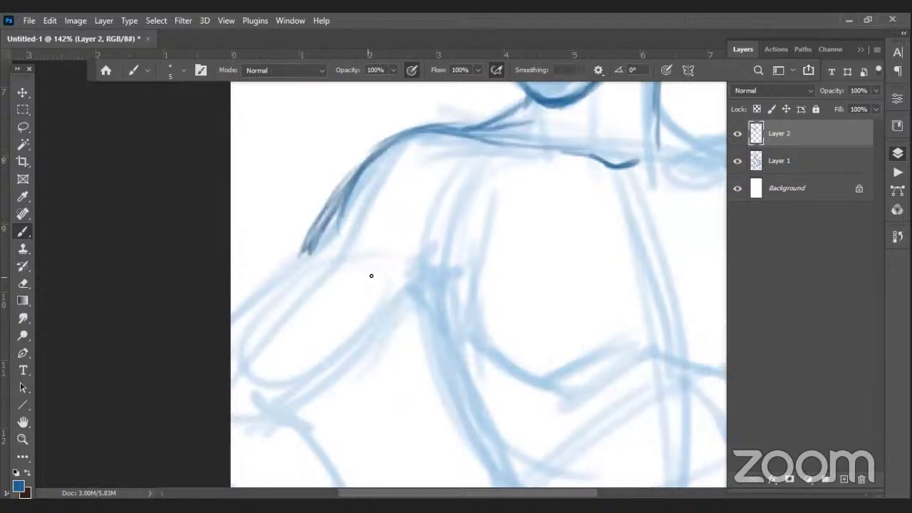
Draw the outer and inner contours of the upper arm from the shoulder and armpit to the elbow
{"action": "left_click_drag", "start_coordinate": [340, 192], "coordinate": [314, 267]}
{"action": "mouse_move", "coordinate": [334, 216]}
{"action": "left_mouse_down"}
{"action": "mouse_move", "coordinate": [314, 272]}
{"action": "mouse_move", "coordinate": [426, 247]}
{"action": "left_mouse_up"}
{"action": "mouse_move", "coordinate": [361, 263]}
{"action": "left_mouse_down"}
{"action": "mouse_move", "coordinate": [440, 244]}
{"action": "mouse_move", "coordinate": [510, 170]}
{"action": "left_mouse_up"}
{"action": "left_click_drag", "start_coordinate": [406, 256], "coordinate": [430, 258]}
{"action": "left_click_drag", "start_coordinate": [416, 254], "coordinate": [451, 276]}
{"action": "left_click_drag", "start_coordinate": [307, 253], "coordinate": [243, 311]}
{"action": "left_click_drag", "start_coordinate": [319, 231], "coordinate": [231, 322]}
{"action": "left_click_drag", "start_coordinate": [356, 275], "coordinate": [356, 205]}
{"action": "left_click_drag", "start_coordinate": [430, 184], "coordinate": [403, 218]}
{"action": "mouse_move", "coordinate": [417, 162]}
{"action": "left_mouse_down"}
{"action": "mouse_move", "coordinate": [441, 193]}
{"action": "mouse_move", "coordinate": [421, 193]}
{"action": "mouse_move", "coordinate": [289, 308]}
{"action": "mouse_move", "coordinate": [336, 281]}
{"action": "mouse_move", "coordinate": [428, 193]}
{"action": "mouse_move", "coordinate": [332, 270]}
{"action": "mouse_move", "coordinate": [231, 118]}
{"action": "left_mouse_up"}
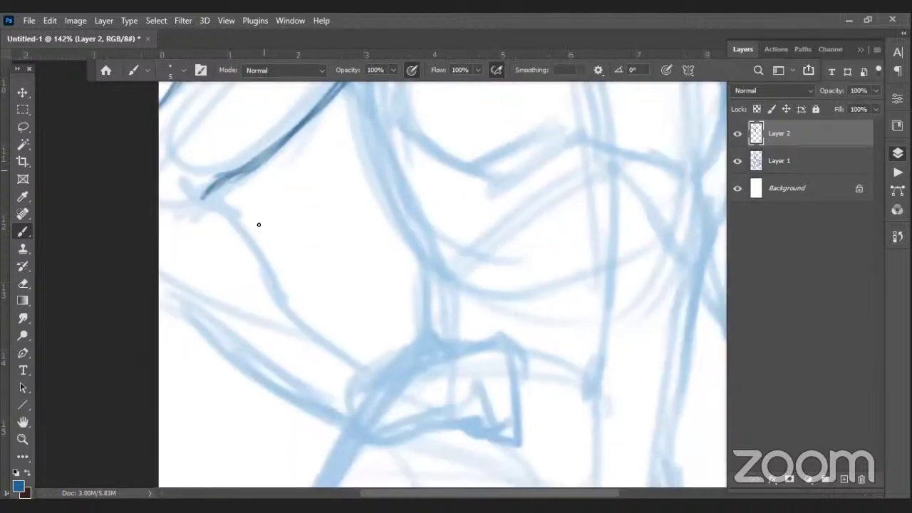
Draw the inner and outer contours of the forearm from the elbow to the wrist
{"action": "mouse_move", "coordinate": [199, 183]}
{"action": "left_mouse_down"}
{"action": "mouse_move", "coordinate": [223, 206]}
{"action": "mouse_move", "coordinate": [274, 298]}
{"action": "mouse_move", "coordinate": [349, 349]}
{"action": "left_mouse_up"}
{"action": "mouse_move", "coordinate": [159, 276]}
{"action": "left_mouse_down"}
{"action": "mouse_move", "coordinate": [159, 295]}
{"action": "mouse_move", "coordinate": [314, 410]}
{"action": "left_mouse_up"}
{"action": "left_click_drag", "start_coordinate": [278, 278], "coordinate": [359, 370]}
Outline the cuff around the wrist of the arm resting on the hip
{"action": "mouse_move", "coordinate": [364, 299]}
{"action": "left_mouse_down"}
{"action": "mouse_move", "coordinate": [356, 226]}
{"action": "mouse_move", "coordinate": [307, 215]}
{"action": "left_mouse_up"}
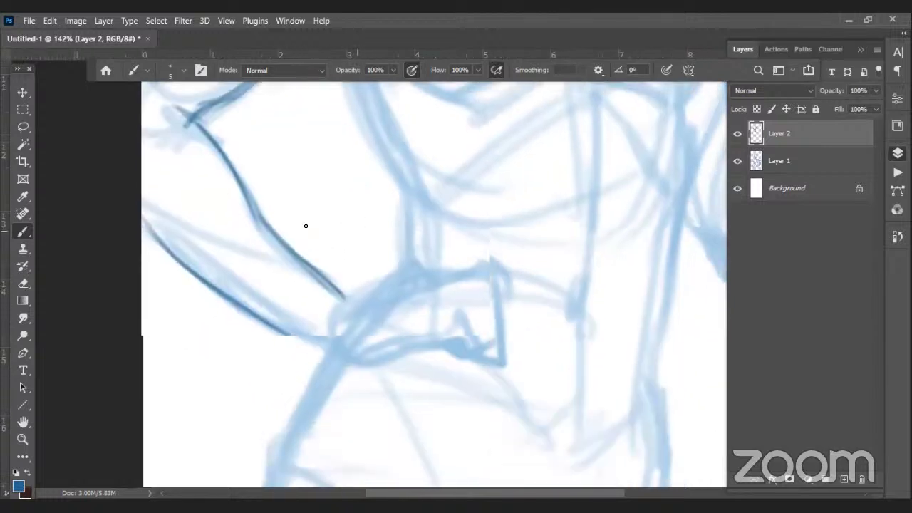
{"action": "mouse_move", "coordinate": [306, 335]}
{"action": "left_mouse_down"}
{"action": "mouse_move", "coordinate": [338, 291]}
{"action": "mouse_move", "coordinate": [324, 347]}
{"action": "left_mouse_up"}
{"action": "mouse_move", "coordinate": [351, 287]}
{"action": "left_mouse_down"}
{"action": "mouse_move", "coordinate": [332, 275]}
{"action": "mouse_move", "coordinate": [306, 340]}
{"action": "left_mouse_up"}
{"action": "mouse_move", "coordinate": [327, 274]}
{"action": "left_mouse_down"}
{"action": "mouse_move", "coordinate": [375, 285]}
{"action": "mouse_move", "coordinate": [376, 349]}
{"action": "left_mouse_up"}
{"action": "mouse_move", "coordinate": [298, 334]}
{"action": "left_mouse_down"}
{"action": "mouse_move", "coordinate": [354, 372]}
{"action": "mouse_move", "coordinate": [379, 356]}
{"action": "mouse_move", "coordinate": [472, 334]}
{"action": "left_mouse_up"}
Draw the back of the fist on the hip, its knuckles and the curled fingers
{"action": "mouse_move", "coordinate": [382, 291]}
{"action": "left_mouse_down"}
{"action": "mouse_move", "coordinate": [492, 270]}
{"action": "mouse_move", "coordinate": [507, 298]}
{"action": "left_mouse_up"}
{"action": "mouse_move", "coordinate": [464, 332]}
{"action": "left_mouse_down"}
{"action": "mouse_move", "coordinate": [493, 287]}
{"action": "mouse_move", "coordinate": [520, 341]}
{"action": "left_mouse_up"}
{"action": "left_click_drag", "start_coordinate": [505, 292], "coordinate": [519, 330]}
{"action": "mouse_move", "coordinate": [506, 292]}
{"action": "left_mouse_down"}
{"action": "mouse_move", "coordinate": [488, 358]}
{"action": "mouse_move", "coordinate": [475, 332]}
{"action": "mouse_move", "coordinate": [496, 327]}
{"action": "mouse_move", "coordinate": [472, 352]}
{"action": "mouse_move", "coordinate": [460, 340]}
{"action": "left_mouse_up"}
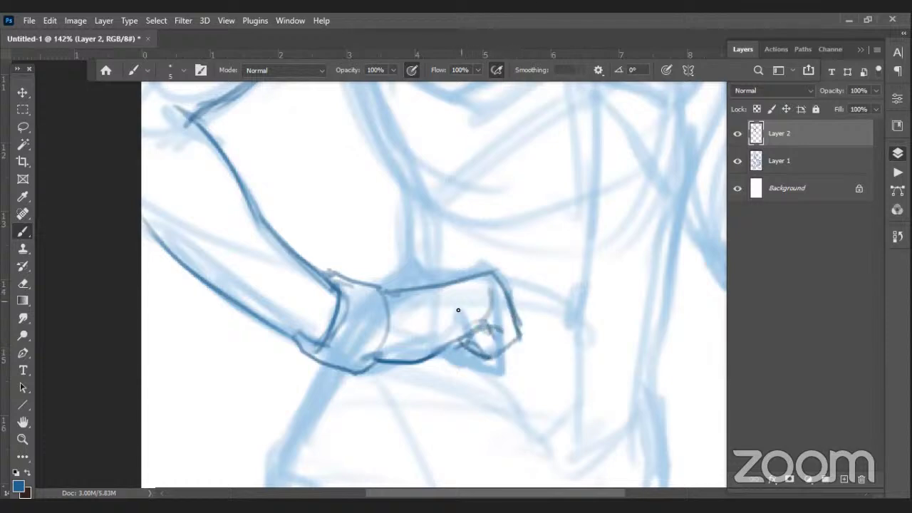
{"action": "mouse_move", "coordinate": [438, 285]}
{"action": "left_mouse_down"}
{"action": "mouse_move", "coordinate": [498, 276]}
{"action": "mouse_move", "coordinate": [501, 330]}
{"action": "left_mouse_up"}
{"action": "left_click_drag", "start_coordinate": [396, 289], "coordinate": [437, 278]}
Draw the near side of the torso from the armpit down to the waist above the fist
{"action": "left_click_drag", "start_coordinate": [517, 285], "coordinate": [507, 429]}
{"action": "mouse_move", "coordinate": [317, 152]}
{"action": "left_mouse_down"}
{"action": "mouse_move", "coordinate": [342, 175]}
{"action": "mouse_move", "coordinate": [353, 244]}
{"action": "mouse_move", "coordinate": [389, 317]}
{"action": "left_mouse_up"}
{"action": "left_click_drag", "start_coordinate": [338, 193], "coordinate": [408, 345]}
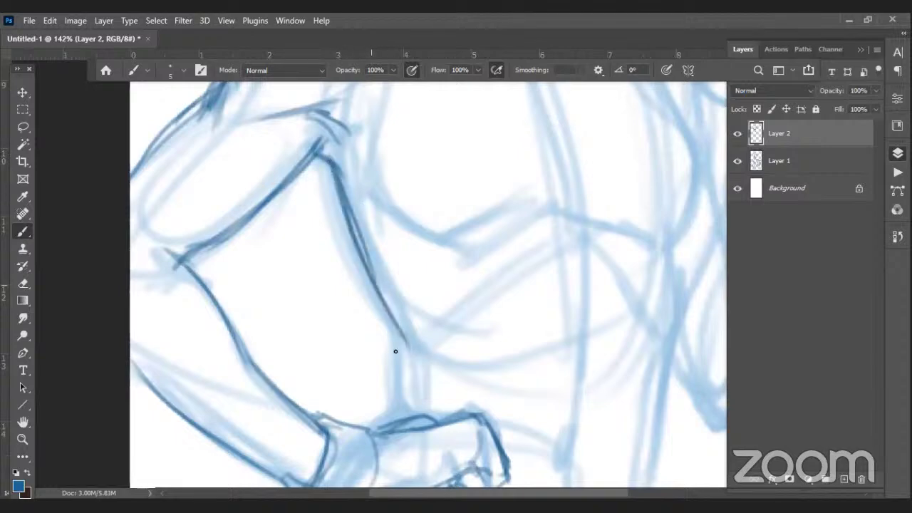
{"action": "left_click_drag", "start_coordinate": [387, 304], "coordinate": [394, 383]}
{"action": "left_click_drag", "start_coordinate": [394, 317], "coordinate": [394, 404]}
{"action": "left_click_drag", "start_coordinate": [395, 350], "coordinate": [394, 411]}
Draw the outer hip contour from beneath the wrist cuff down to the thigh
{"action": "left_click_drag", "start_coordinate": [449, 404], "coordinate": [503, 190]}
{"action": "left_click_drag", "start_coordinate": [466, 249], "coordinate": [499, 134]}
{"action": "mouse_move", "coordinate": [399, 179]}
{"action": "left_mouse_down"}
{"action": "mouse_move", "coordinate": [342, 275]}
{"action": "mouse_move", "coordinate": [352, 299]}
{"action": "left_mouse_up"}
{"action": "left_click_drag", "start_coordinate": [376, 195], "coordinate": [348, 324]}
{"action": "left_click_drag", "start_coordinate": [355, 256], "coordinate": [352, 427]}
{"action": "left_click_drag", "start_coordinate": [380, 311], "coordinate": [274, 496]}
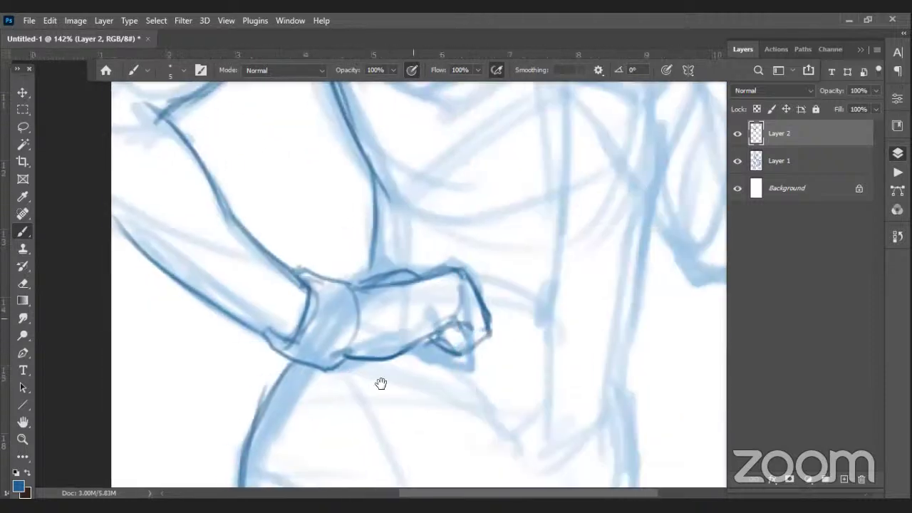
Draw the far side of the torso from the armpit past the chest and waist to the hip
{"action": "left_click_drag", "start_coordinate": [494, 297], "coordinate": [381, 374]}
{"action": "left_click_drag", "start_coordinate": [503, 246], "coordinate": [488, 470]}
{"action": "mouse_move", "coordinate": [519, 238]}
{"action": "left_mouse_down"}
{"action": "mouse_move", "coordinate": [553, 280]}
{"action": "mouse_move", "coordinate": [558, 309]}
{"action": "mouse_move", "coordinate": [527, 406]}
{"action": "left_mouse_up"}
{"action": "left_click_drag", "start_coordinate": [558, 371], "coordinate": [514, 158]}
{"action": "mouse_move", "coordinate": [501, 190]}
{"action": "left_mouse_down"}
{"action": "mouse_move", "coordinate": [503, 242]}
{"action": "mouse_move", "coordinate": [476, 426]}
{"action": "left_mouse_up"}
{"action": "mouse_move", "coordinate": [495, 350]}
{"action": "left_mouse_down"}
{"action": "mouse_move", "coordinate": [550, 152]}
{"action": "mouse_move", "coordinate": [527, 210]}
{"action": "left_mouse_up"}
{"action": "left_click_drag", "start_coordinate": [528, 161], "coordinate": [509, 321]}
{"action": "mouse_move", "coordinate": [528, 162]}
{"action": "left_mouse_down"}
{"action": "mouse_move", "coordinate": [533, 259]}
{"action": "mouse_move", "coordinate": [505, 375]}
{"action": "left_mouse_up"}
{"action": "mouse_move", "coordinate": [532, 261]}
{"action": "left_mouse_down"}
{"action": "mouse_move", "coordinate": [499, 391]}
{"action": "mouse_move", "coordinate": [509, 463]}
{"action": "left_mouse_up"}
{"action": "left_click_drag", "start_coordinate": [501, 423], "coordinate": [511, 472]}
{"action": "left_click_drag", "start_coordinate": [538, 247], "coordinate": [551, 419]}
Draw the slope from the neck to the far shoulder and outline the cuff on the raised wrist
{"action": "mouse_move", "coordinate": [577, 221]}
{"action": "left_mouse_down"}
{"action": "mouse_move", "coordinate": [539, 321]}
{"action": "mouse_move", "coordinate": [574, 434]}
{"action": "left_mouse_up"}
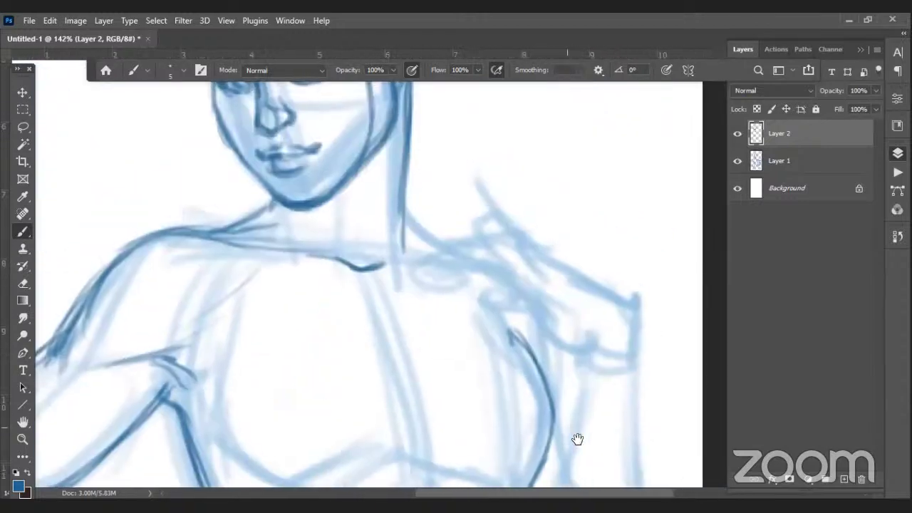
{"action": "left_click_drag", "start_coordinate": [410, 215], "coordinate": [466, 261]}
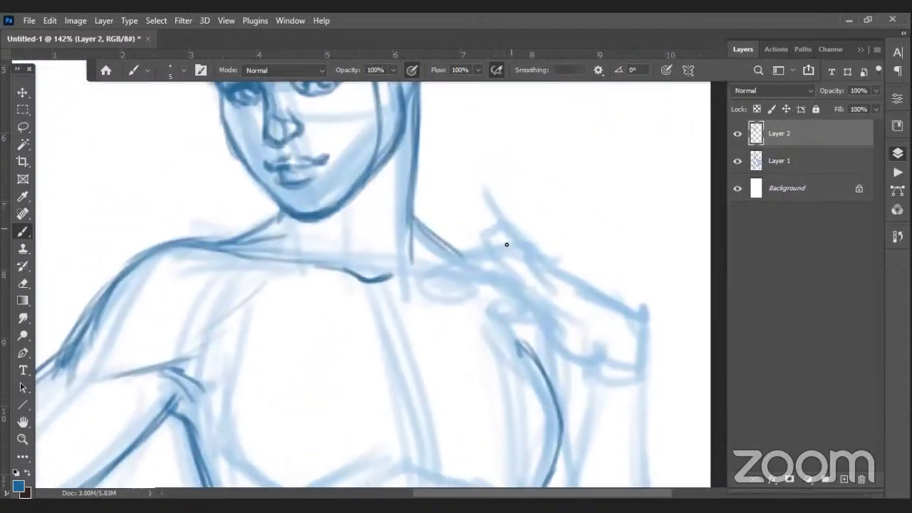
{"action": "left_click_drag", "start_coordinate": [580, 316], "coordinate": [543, 252]}
{"action": "mouse_move", "coordinate": [565, 305]}
{"action": "left_mouse_down"}
{"action": "mouse_move", "coordinate": [544, 306]}
{"action": "mouse_move", "coordinate": [542, 335]}
{"action": "mouse_move", "coordinate": [603, 350]}
{"action": "mouse_move", "coordinate": [548, 310]}
{"action": "left_mouse_up"}
{"action": "mouse_move", "coordinate": [547, 308]}
{"action": "left_mouse_down"}
{"action": "mouse_move", "coordinate": [609, 270]}
{"action": "mouse_move", "coordinate": [617, 346]}
{"action": "left_mouse_up"}
{"action": "left_click_drag", "start_coordinate": [558, 356], "coordinate": [617, 344]}
{"action": "left_click_drag", "start_coordinate": [613, 276], "coordinate": [588, 297]}
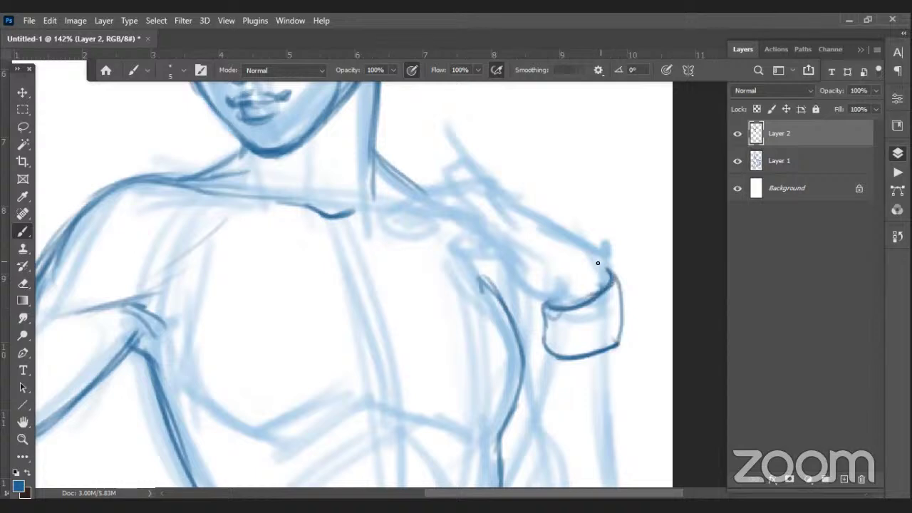
Outline the back, palm edge and extended fingers of the raised hand in front of the shoulder
{"action": "left_click_drag", "start_coordinate": [606, 259], "coordinate": [502, 205]}
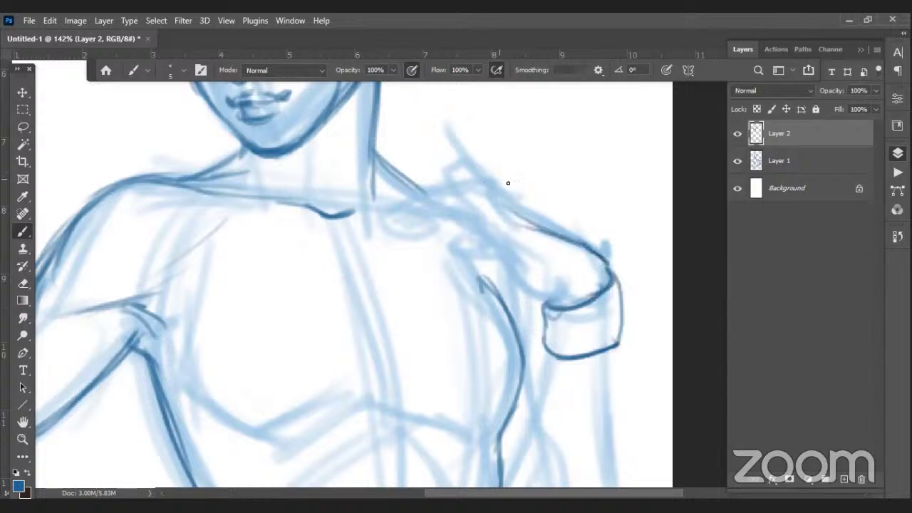
{"action": "left_click_drag", "start_coordinate": [546, 292], "coordinate": [498, 290]}
{"action": "left_click_drag", "start_coordinate": [536, 228], "coordinate": [472, 217]}
{"action": "mouse_move", "coordinate": [482, 268]}
{"action": "left_mouse_down"}
{"action": "mouse_move", "coordinate": [430, 287]}
{"action": "mouse_move", "coordinate": [460, 297]}
{"action": "mouse_move", "coordinate": [505, 291]}
{"action": "mouse_move", "coordinate": [431, 282]}
{"action": "mouse_move", "coordinate": [421, 297]}
{"action": "mouse_move", "coordinate": [473, 302]}
{"action": "left_mouse_up"}
{"action": "mouse_move", "coordinate": [464, 266]}
{"action": "left_mouse_down"}
{"action": "mouse_move", "coordinate": [415, 248]}
{"action": "mouse_move", "coordinate": [434, 253]}
{"action": "left_mouse_up"}
{"action": "mouse_move", "coordinate": [397, 226]}
{"action": "left_mouse_down"}
{"action": "mouse_move", "coordinate": [470, 264]}
{"action": "mouse_move", "coordinate": [389, 227]}
{"action": "mouse_move", "coordinate": [390, 214]}
{"action": "mouse_move", "coordinate": [498, 238]}
{"action": "mouse_move", "coordinate": [462, 243]}
{"action": "mouse_move", "coordinate": [490, 218]}
{"action": "mouse_move", "coordinate": [396, 221]}
{"action": "mouse_move", "coordinate": [418, 234]}
{"action": "left_mouse_up"}
{"action": "mouse_move", "coordinate": [490, 216]}
{"action": "left_mouse_down"}
{"action": "mouse_move", "coordinate": [398, 220]}
{"action": "mouse_move", "coordinate": [477, 210]}
{"action": "mouse_move", "coordinate": [424, 183]}
{"action": "mouse_move", "coordinate": [447, 220]}
{"action": "left_mouse_up"}
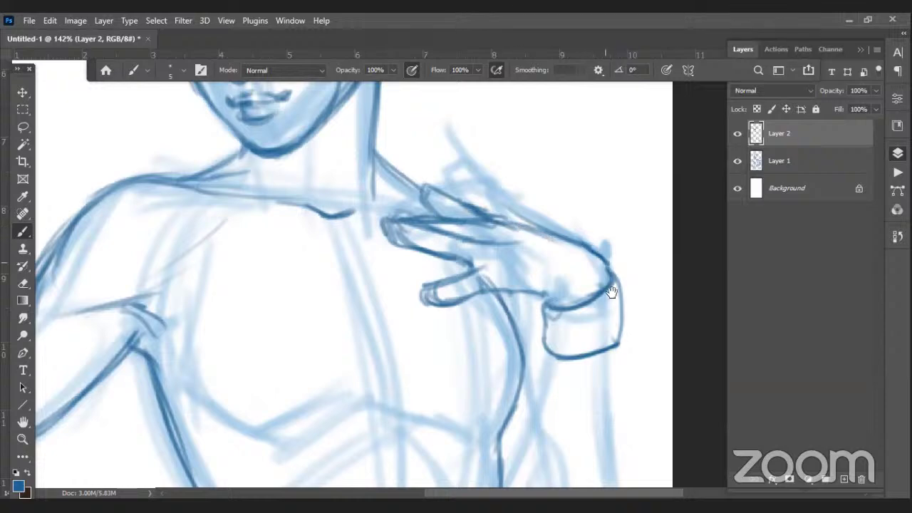
Draw both contours of the raised forearm from the cuff down to the rounded elbow
{"action": "scroll", "coordinate": [570, 217], "scroll_direction": "down", "scroll_amount": 5}
{"action": "mouse_move", "coordinate": [572, 193]}
{"action": "left_mouse_down"}
{"action": "mouse_move", "coordinate": [585, 296]}
{"action": "mouse_move", "coordinate": [581, 362]}
{"action": "left_mouse_up"}
{"action": "mouse_move", "coordinate": [511, 201]}
{"action": "left_mouse_down"}
{"action": "mouse_move", "coordinate": [503, 257]}
{"action": "mouse_move", "coordinate": [464, 343]}
{"action": "left_mouse_up"}
{"action": "left_click_drag", "start_coordinate": [495, 269], "coordinate": [464, 365]}
{"action": "mouse_move", "coordinate": [480, 287]}
{"action": "left_mouse_down"}
{"action": "mouse_move", "coordinate": [451, 378]}
{"action": "mouse_move", "coordinate": [487, 451]}
{"action": "mouse_move", "coordinate": [531, 447]}
{"action": "mouse_move", "coordinate": [582, 361]}
{"action": "left_mouse_up"}
{"action": "mouse_move", "coordinate": [579, 328]}
{"action": "left_mouse_down"}
{"action": "mouse_move", "coordinate": [573, 399]}
{"action": "mouse_move", "coordinate": [533, 447]}
{"action": "left_mouse_up"}
{"action": "left_click_drag", "start_coordinate": [484, 209], "coordinate": [503, 248]}
{"action": "key", "text": "space"}
{"action": "left_click_drag", "start_coordinate": [496, 178], "coordinate": [518, 303]}
{"action": "mouse_move", "coordinate": [502, 261]}
{"action": "left_mouse_down"}
{"action": "mouse_move", "coordinate": [510, 333]}
{"action": "mouse_move", "coordinate": [509, 276]}
{"action": "mouse_move", "coordinate": [527, 366]}
{"action": "left_mouse_up"}
Draw the suit's centre line from the chest down the abdomen
{"action": "key", "text": "space"}
{"action": "mouse_move", "coordinate": [482, 320]}
{"action": "left_mouse_down"}
{"action": "mouse_move", "coordinate": [563, 309]}
{"action": "mouse_move", "coordinate": [570, 294]}
{"action": "left_mouse_up"}
{"action": "mouse_move", "coordinate": [400, 101]}
{"action": "left_mouse_down"}
{"action": "mouse_move", "coordinate": [467, 324]}
{"action": "mouse_move", "coordinate": [513, 197]}
{"action": "mouse_move", "coordinate": [482, 163]}
{"action": "mouse_move", "coordinate": [481, 276]}
{"action": "left_mouse_up"}
{"action": "key", "text": "space"}
{"action": "mouse_move", "coordinate": [488, 330]}
{"action": "left_mouse_down"}
{"action": "mouse_move", "coordinate": [509, 185]}
{"action": "mouse_move", "coordinate": [491, 319]}
{"action": "left_mouse_up"}
{"action": "key", "text": "space"}
{"action": "mouse_move", "coordinate": [483, 399]}
{"action": "left_mouse_down"}
{"action": "mouse_move", "coordinate": [523, 166]}
{"action": "mouse_move", "coordinate": [482, 365]}
{"action": "left_mouse_up"}
Draw the crease lines between the lower torso and both thighs
{"action": "mouse_move", "coordinate": [315, 303]}
{"action": "left_mouse_down"}
{"action": "mouse_move", "coordinate": [436, 418]}
{"action": "mouse_move", "coordinate": [342, 307]}
{"action": "left_mouse_up"}
{"action": "left_click_drag", "start_coordinate": [432, 417], "coordinate": [362, 303]}
{"action": "left_click_drag", "start_coordinate": [407, 376], "coordinate": [298, 283]}
{"action": "left_click_drag", "start_coordinate": [464, 416], "coordinate": [561, 331]}
{"action": "key", "text": "space"}
{"action": "left_click_drag", "start_coordinate": [560, 298], "coordinate": [534, 415]}
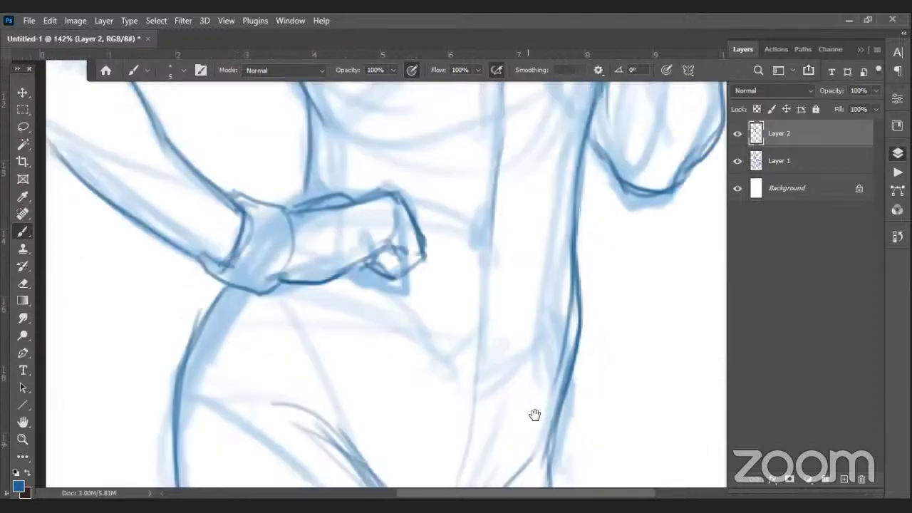
Merge Layer 1 and Layer 2 and lower the merged sketch layer's opacity to 55%
{"action": "left_click", "coordinate": [22, 439]}
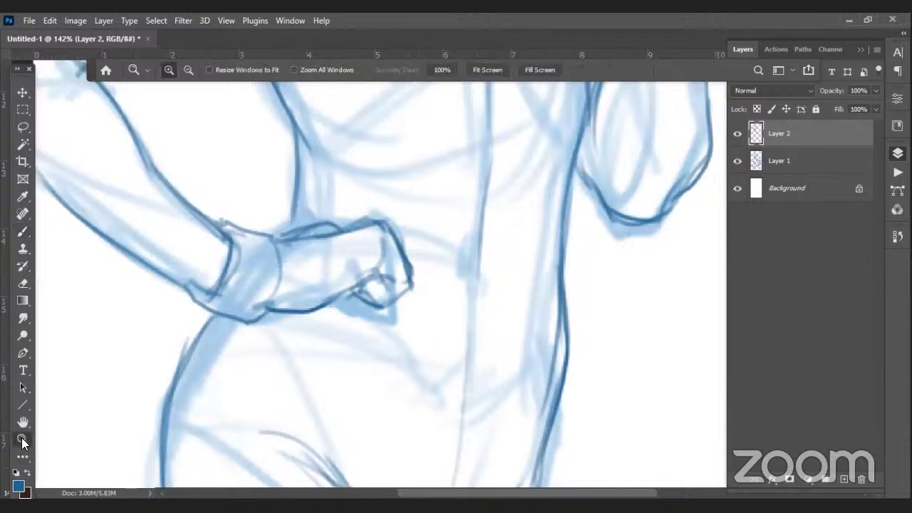
{"action": "left_click", "coordinate": [432, 275], "text": "alt"}
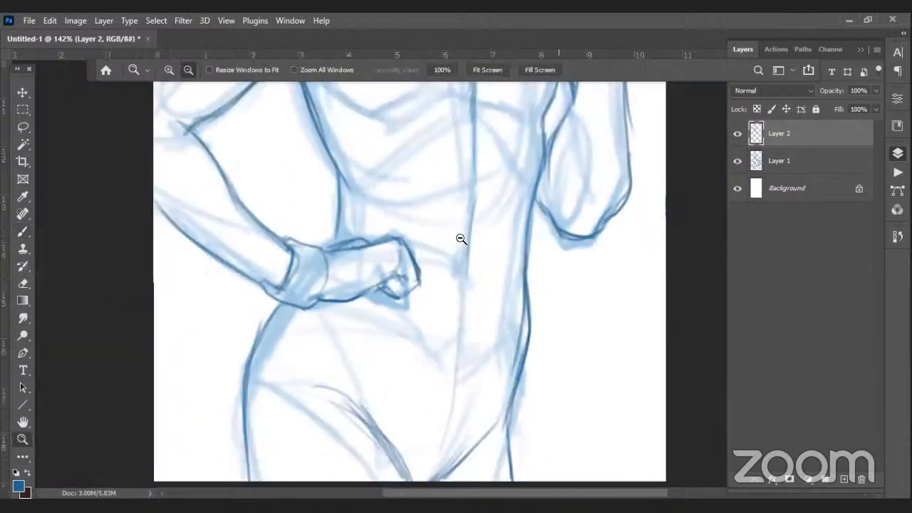
{"action": "left_click", "coordinate": [458, 238], "text": "alt"}
{"action": "left_click", "coordinate": [459, 236], "text": "alt"}
{"action": "key", "text": "space"}
{"action": "left_click_drag", "start_coordinate": [478, 272], "coordinate": [473, 305]}
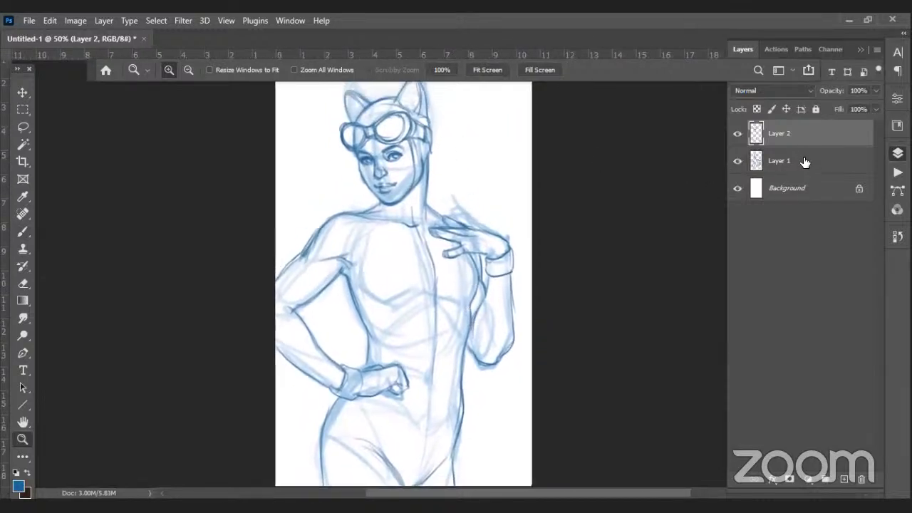
{"action": "left_click", "coordinate": [806, 161]}
{"action": "left_click", "coordinate": [813, 136], "text": "shift"}
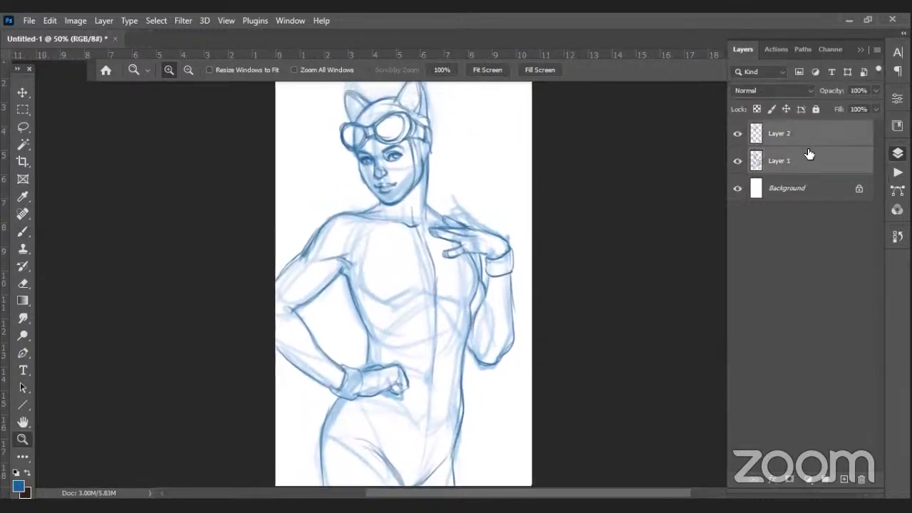
{"action": "key", "text": "ctrl+e"}
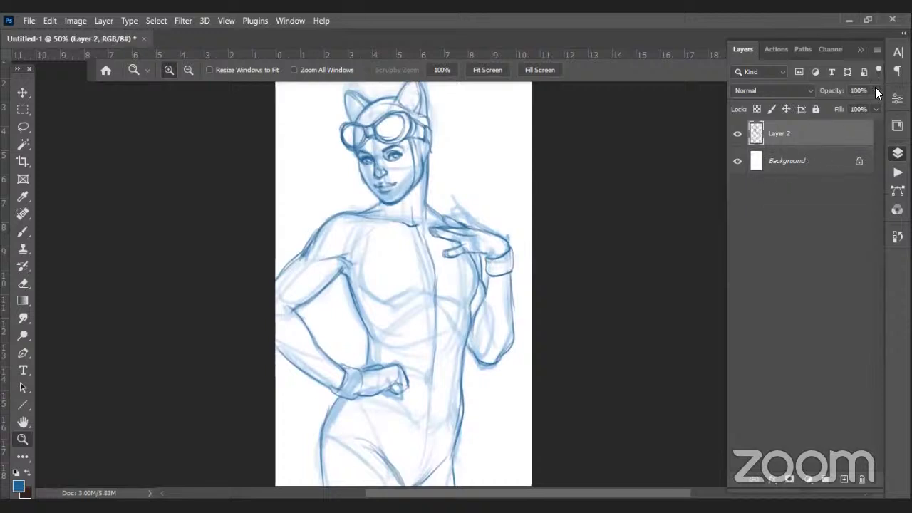
{"action": "mouse_move", "coordinate": [876, 91]}
{"action": "left_mouse_down"}
{"action": "mouse_move", "coordinate": [834, 108]}
{"action": "mouse_move", "coordinate": [846, 107]}
{"action": "left_mouse_up"}
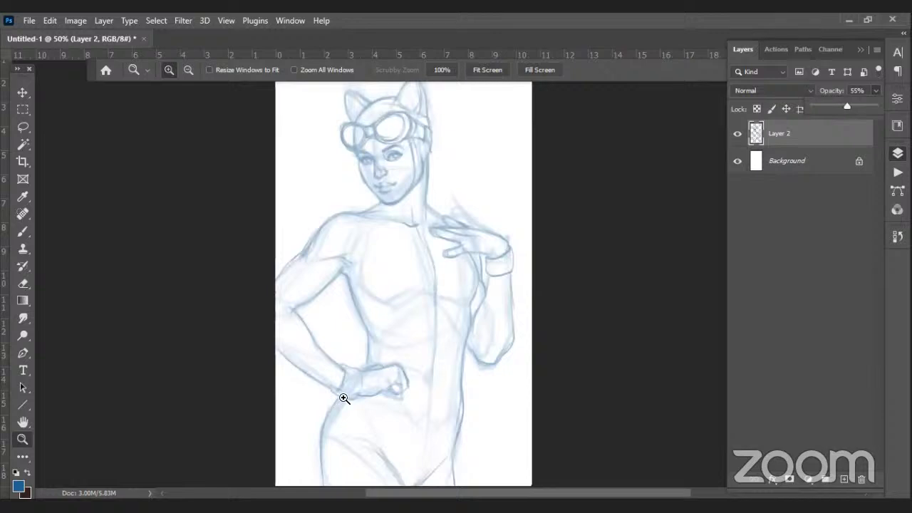
Flip the whole canvas horizontally
{"action": "left_click", "coordinate": [76, 21]}
{"action": "mouse_move", "coordinate": [150, 144]}
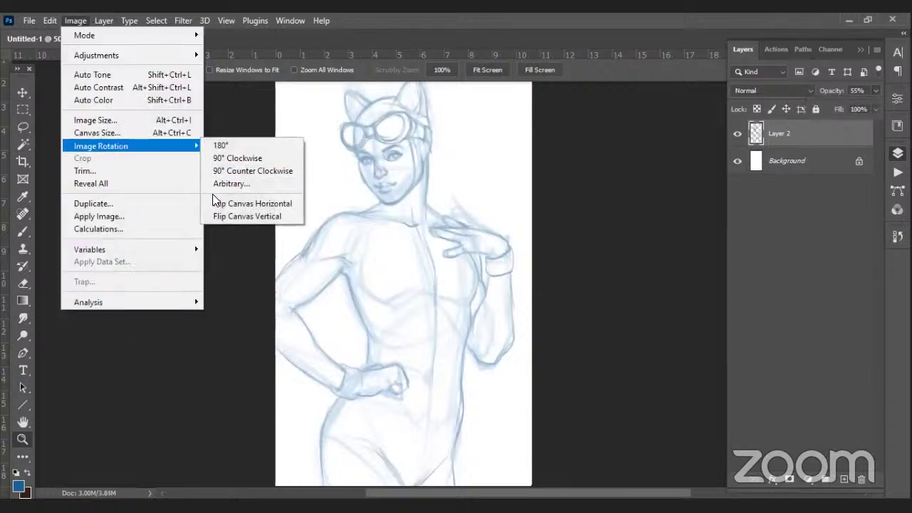
{"action": "left_click", "coordinate": [242, 204]}
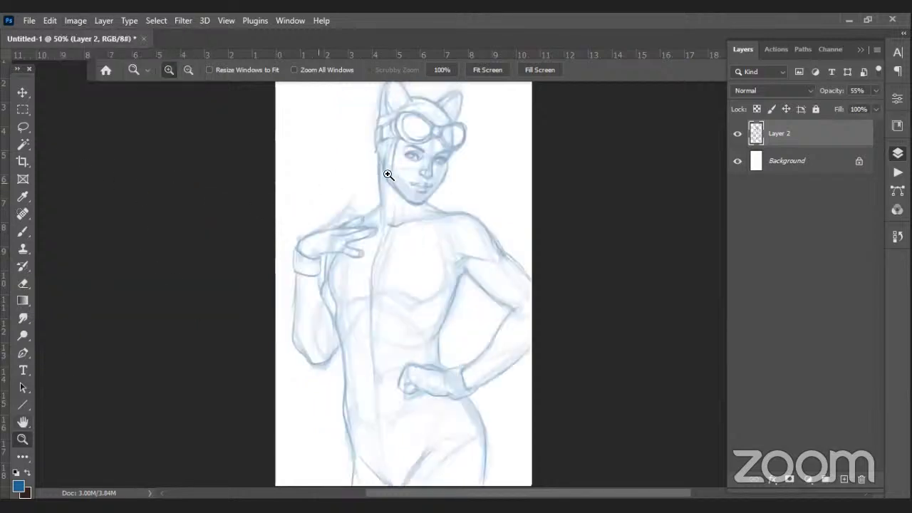
Examine the mirrored character's face and goggles up close
{"action": "left_click", "coordinate": [429, 165]}
{"action": "left_click", "coordinate": [444, 159]}
{"action": "left_click", "coordinate": [448, 154]}
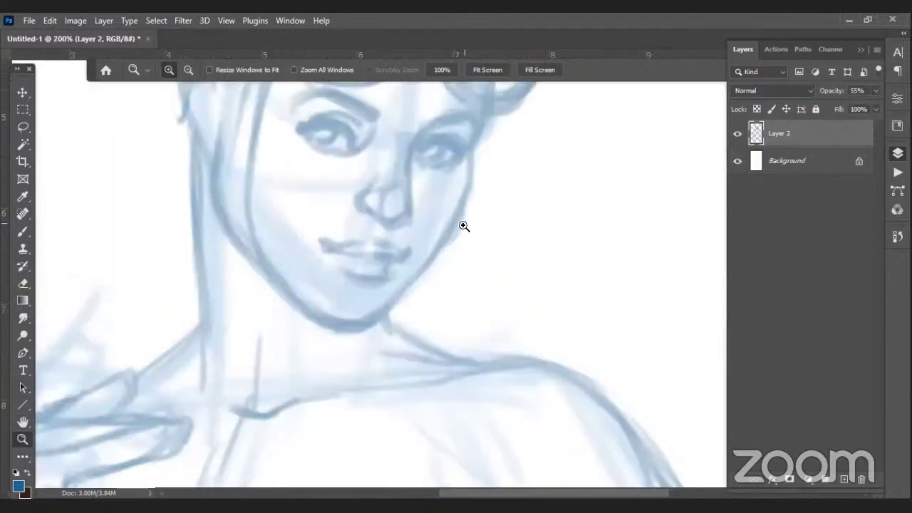
{"action": "left_click", "coordinate": [459, 219]}
{"action": "left_click", "coordinate": [427, 187], "text": "alt"}
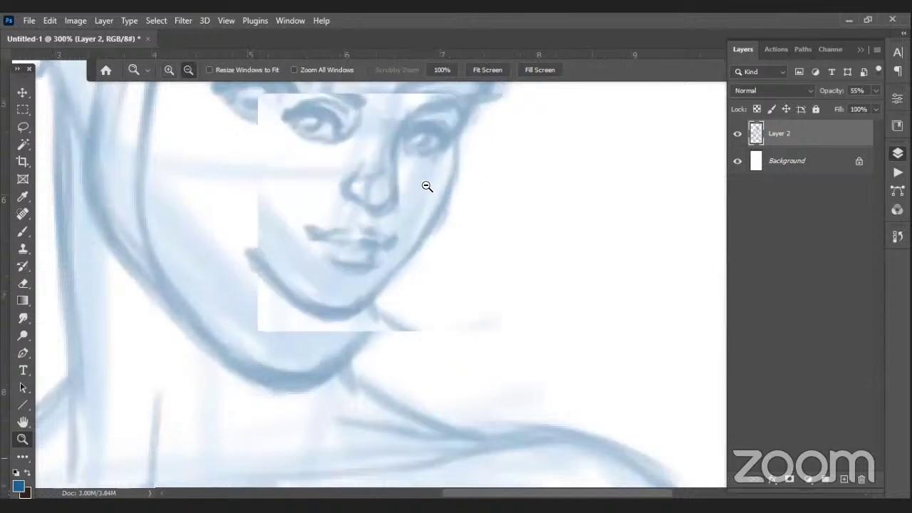
{"action": "left_click", "coordinate": [429, 188], "text": "alt"}
{"action": "left_click", "coordinate": [427, 175]}
{"action": "left_click", "coordinate": [428, 175]}
{"action": "left_click_drag", "start_coordinate": [401, 166], "coordinate": [547, 334]}
{"action": "left_click", "coordinate": [553, 285], "text": "alt"}
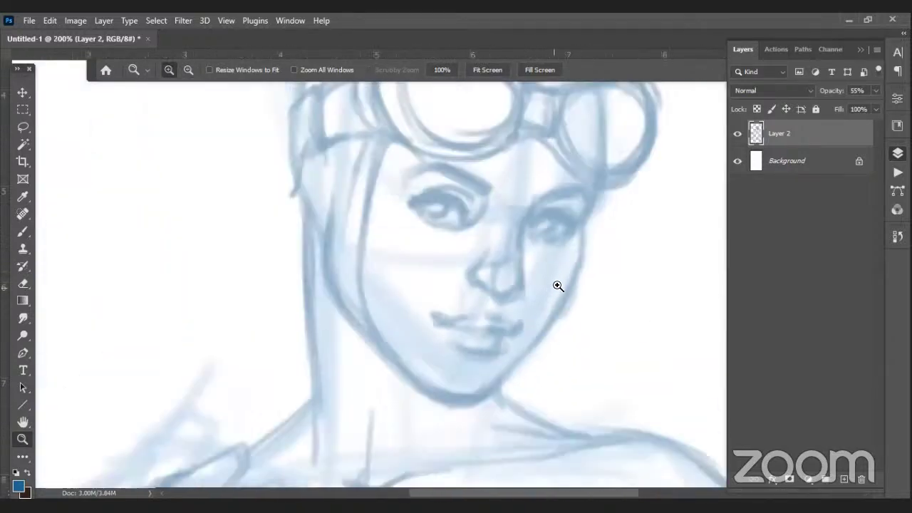
Try to rotate the canvas view around the face
{"action": "key", "text": "r"}
{"action": "left_click", "coordinate": [620, 274]}
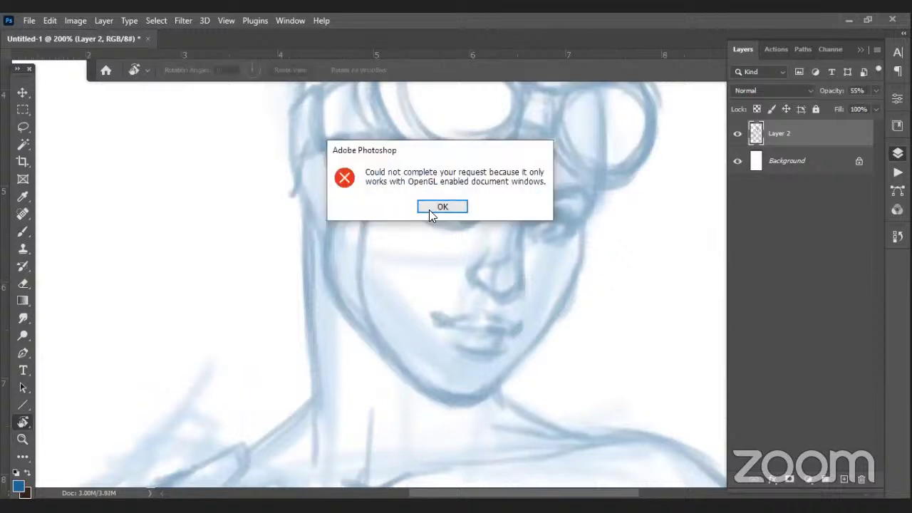
{"action": "left_click", "coordinate": [439, 206]}
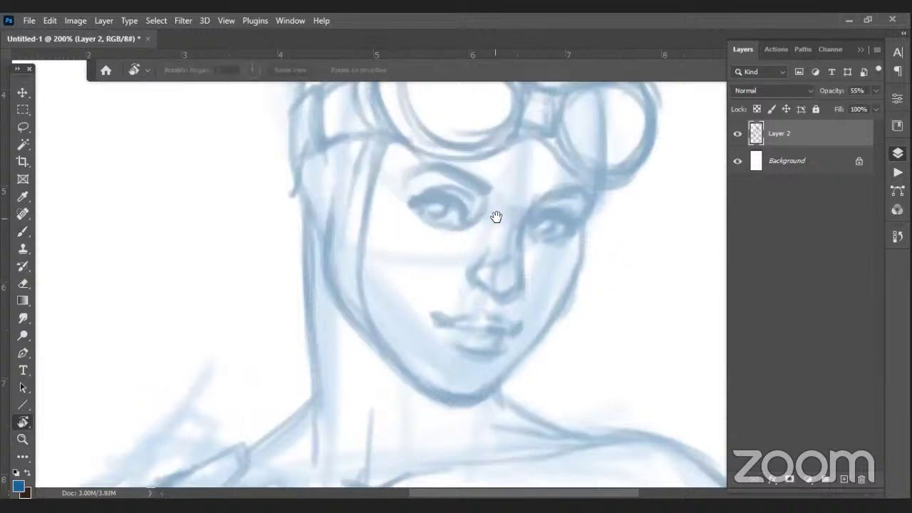
{"action": "left_click_drag", "start_coordinate": [494, 216], "coordinate": [407, 208]}
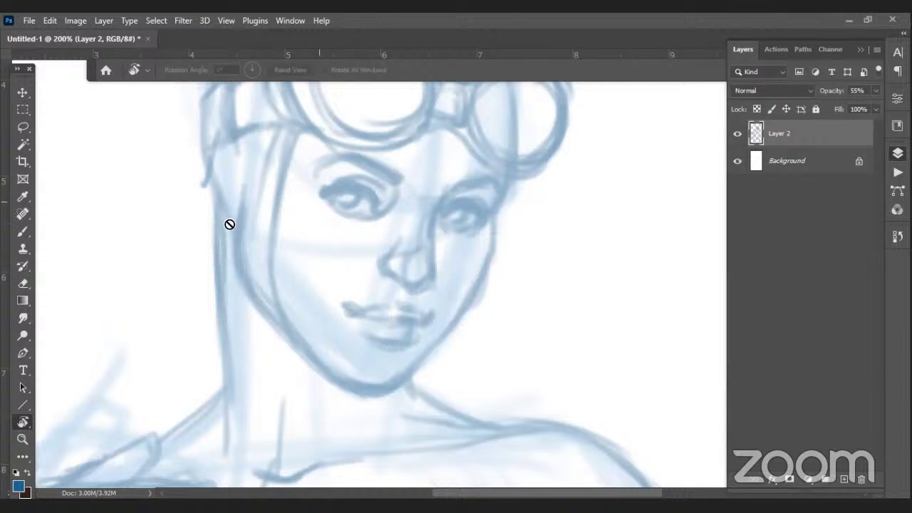
Add a new layer above the faded sketch and set the brush size to 3 for line work on the face
{"action": "left_click", "coordinate": [22, 438]}
{"action": "left_click_drag", "start_coordinate": [176, 98], "coordinate": [596, 443]}
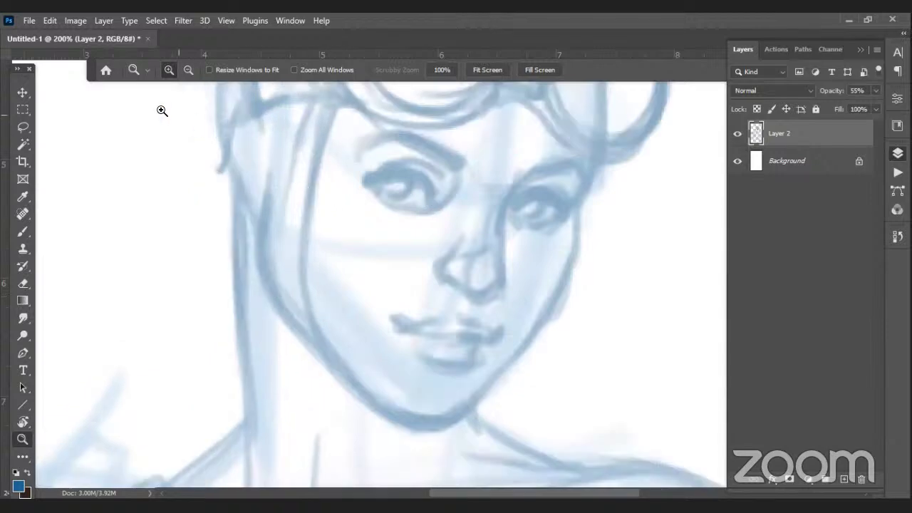
{"action": "left_click", "coordinate": [22, 232]}
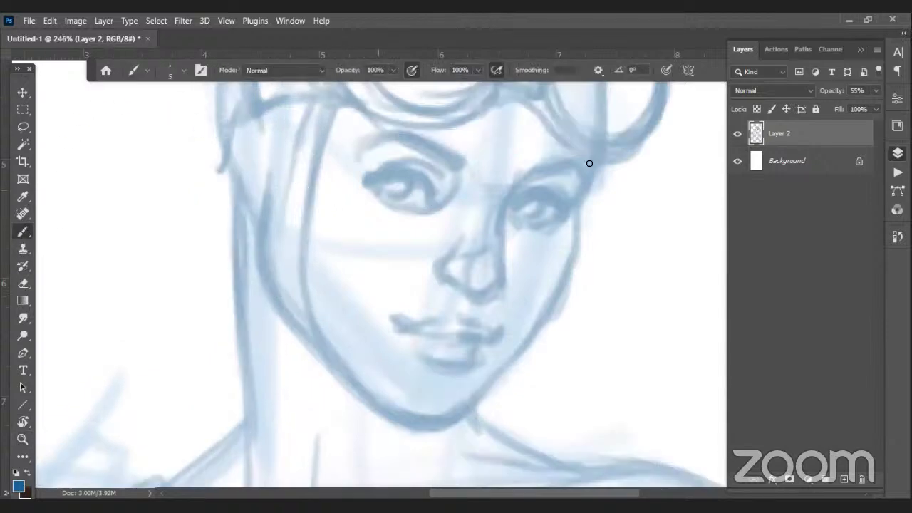
{"action": "left_click", "coordinate": [845, 479]}
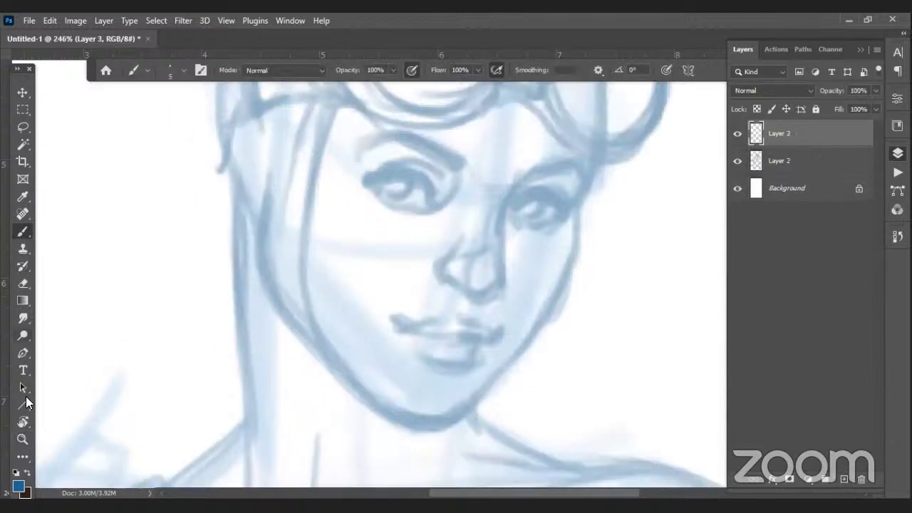
{"action": "left_click", "coordinate": [133, 70]}
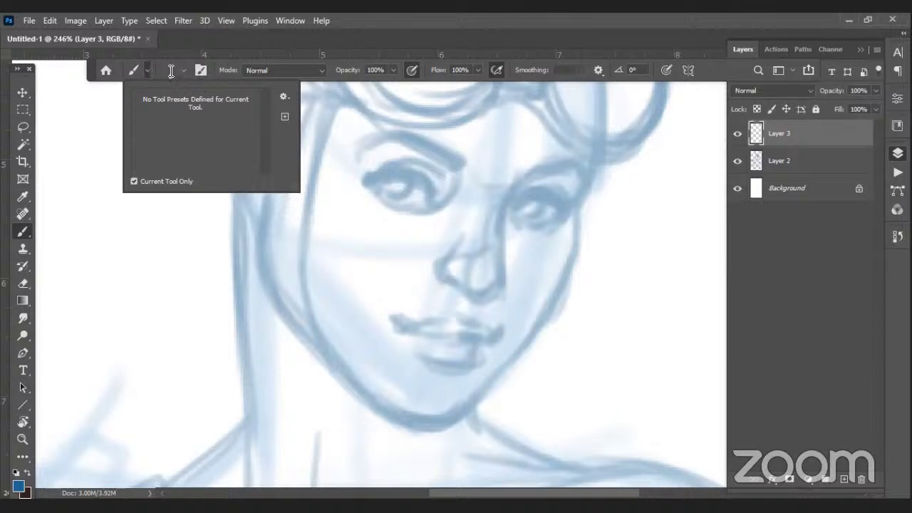
{"action": "left_click", "coordinate": [170, 70]}
{"action": "type", "text": "3"}
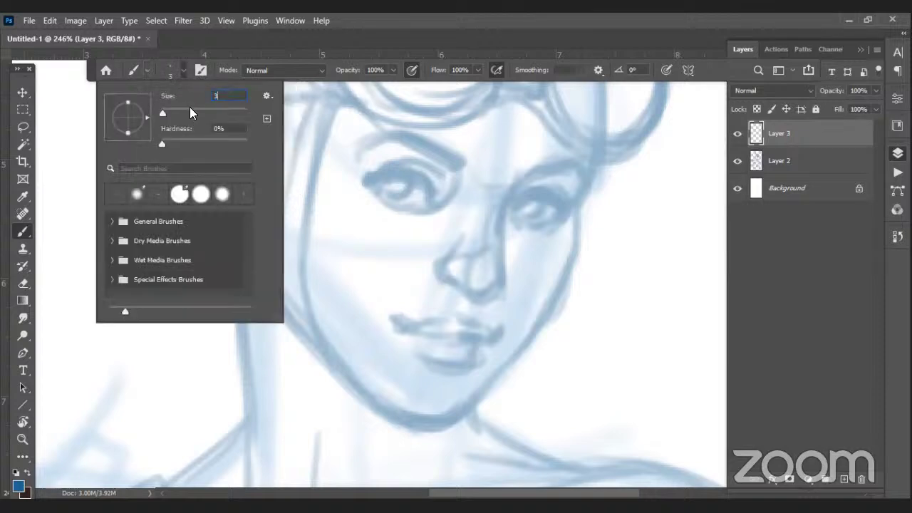
{"action": "key", "text": "Return"}
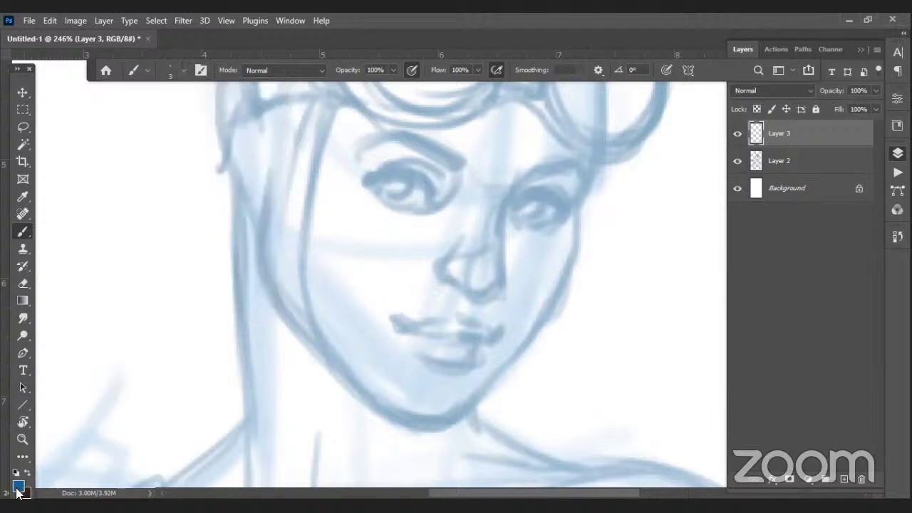
Set the foreground colour to the dark blue #193b55
{"action": "left_click", "coordinate": [19, 487]}
{"action": "left_click", "coordinate": [193, 281]}
{"action": "left_click", "coordinate": [188, 283]}
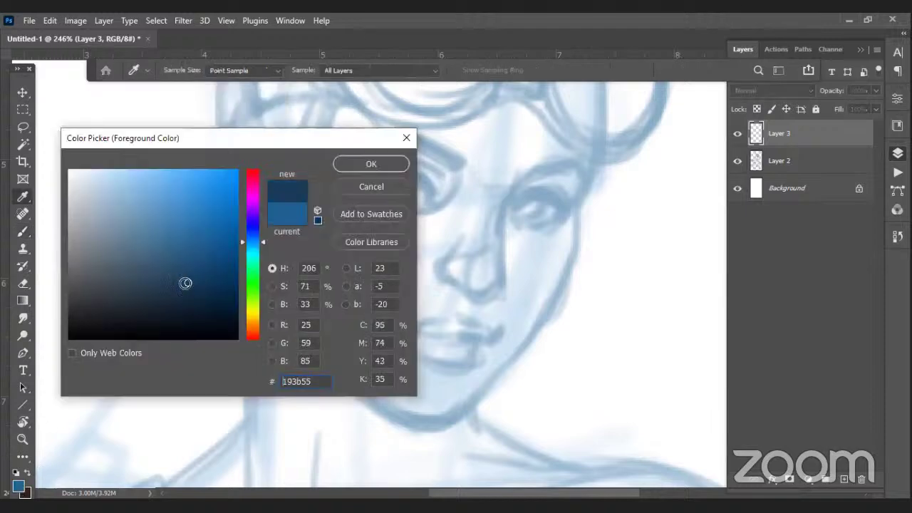
{"action": "left_click", "coordinate": [360, 162]}
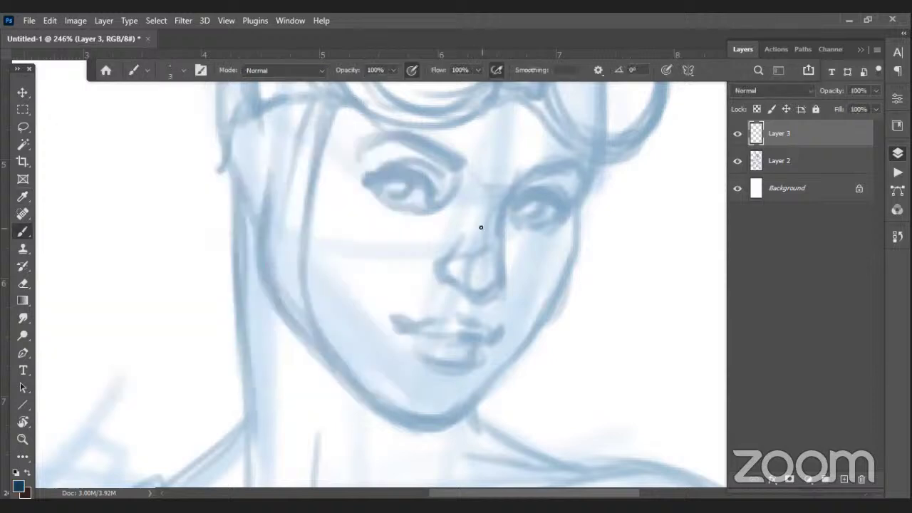
Draw both eyebrows as thick, tapered dark strokes over the sketch
{"action": "mouse_move", "coordinate": [355, 143]}
{"action": "left_mouse_down"}
{"action": "mouse_move", "coordinate": [402, 133]}
{"action": "mouse_move", "coordinate": [374, 140]}
{"action": "mouse_move", "coordinate": [401, 140]}
{"action": "mouse_move", "coordinate": [378, 136]}
{"action": "mouse_move", "coordinate": [390, 136]}
{"action": "mouse_move", "coordinate": [454, 162]}
{"action": "mouse_move", "coordinate": [402, 130]}
{"action": "mouse_move", "coordinate": [454, 157]}
{"action": "mouse_move", "coordinate": [394, 130]}
{"action": "mouse_move", "coordinate": [462, 163]}
{"action": "left_mouse_up"}
{"action": "mouse_move", "coordinate": [371, 141]}
{"action": "left_mouse_down"}
{"action": "mouse_move", "coordinate": [403, 136]}
{"action": "mouse_move", "coordinate": [374, 138]}
{"action": "mouse_move", "coordinate": [386, 138]}
{"action": "left_mouse_up"}
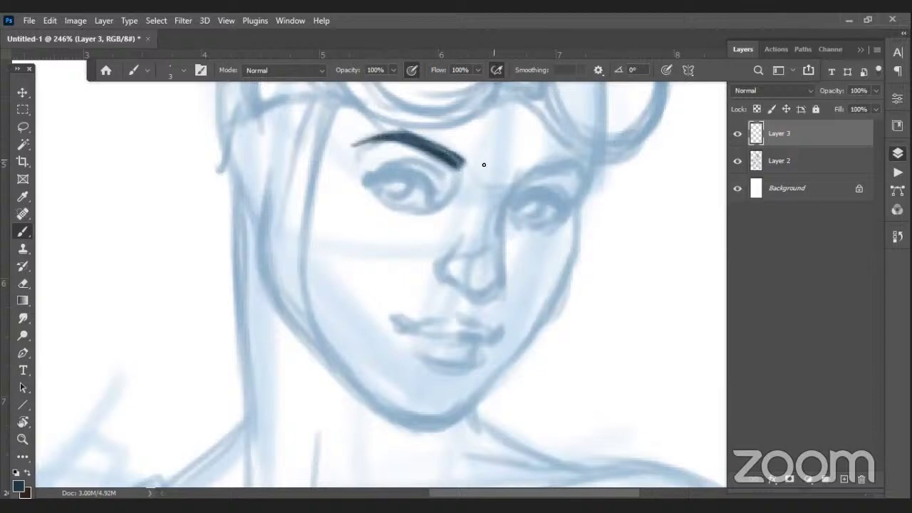
{"action": "left_click_drag", "start_coordinate": [457, 165], "coordinate": [475, 167]}
{"action": "mouse_move", "coordinate": [528, 175]}
{"action": "left_mouse_down"}
{"action": "mouse_move", "coordinate": [571, 167]}
{"action": "mouse_move", "coordinate": [527, 178]}
{"action": "mouse_move", "coordinate": [583, 186]}
{"action": "mouse_move", "coordinate": [582, 172]}
{"action": "mouse_move", "coordinate": [562, 170]}
{"action": "mouse_move", "coordinate": [581, 161]}
{"action": "mouse_move", "coordinate": [588, 183]}
{"action": "mouse_move", "coordinate": [581, 168]}
{"action": "mouse_move", "coordinate": [547, 169]}
{"action": "mouse_move", "coordinate": [578, 165]}
{"action": "mouse_move", "coordinate": [523, 175]}
{"action": "left_mouse_up"}
{"action": "mouse_move", "coordinate": [352, 144]}
{"action": "left_mouse_down"}
{"action": "mouse_move", "coordinate": [405, 131]}
{"action": "mouse_move", "coordinate": [464, 161]}
{"action": "left_mouse_up"}
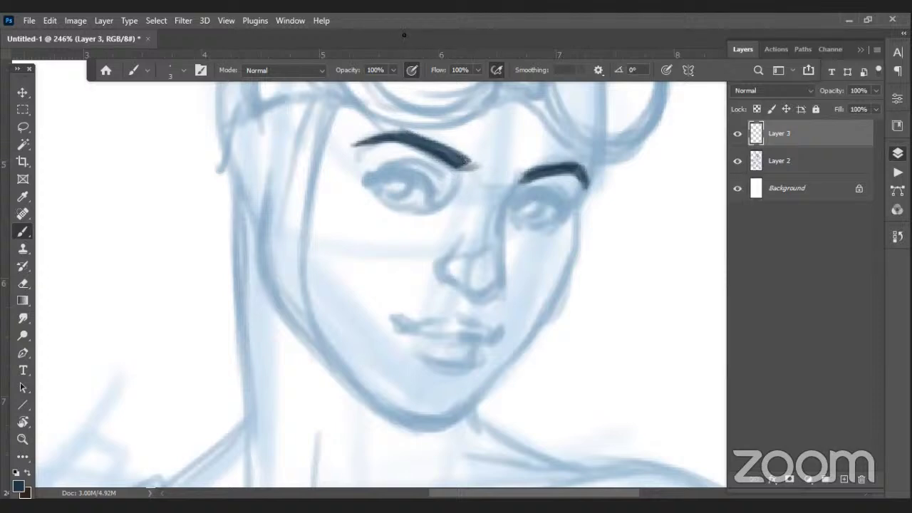
Draw the line from the far eyebrow down the nose bridge and outline the nostrils and nose tip
{"action": "left_click_drag", "start_coordinate": [522, 180], "coordinate": [508, 198]}
{"action": "mouse_move", "coordinate": [443, 257]}
{"action": "left_mouse_down"}
{"action": "mouse_move", "coordinate": [445, 287]}
{"action": "mouse_move", "coordinate": [437, 276]}
{"action": "mouse_move", "coordinate": [460, 291]}
{"action": "mouse_move", "coordinate": [445, 260]}
{"action": "mouse_move", "coordinate": [477, 300]}
{"action": "left_mouse_up"}
{"action": "mouse_move", "coordinate": [499, 246]}
{"action": "left_mouse_down"}
{"action": "mouse_move", "coordinate": [500, 282]}
{"action": "mouse_move", "coordinate": [461, 298]}
{"action": "mouse_move", "coordinate": [474, 304]}
{"action": "mouse_move", "coordinate": [459, 295]}
{"action": "mouse_move", "coordinate": [481, 297]}
{"action": "mouse_move", "coordinate": [501, 257]}
{"action": "mouse_move", "coordinate": [481, 293]}
{"action": "left_mouse_up"}
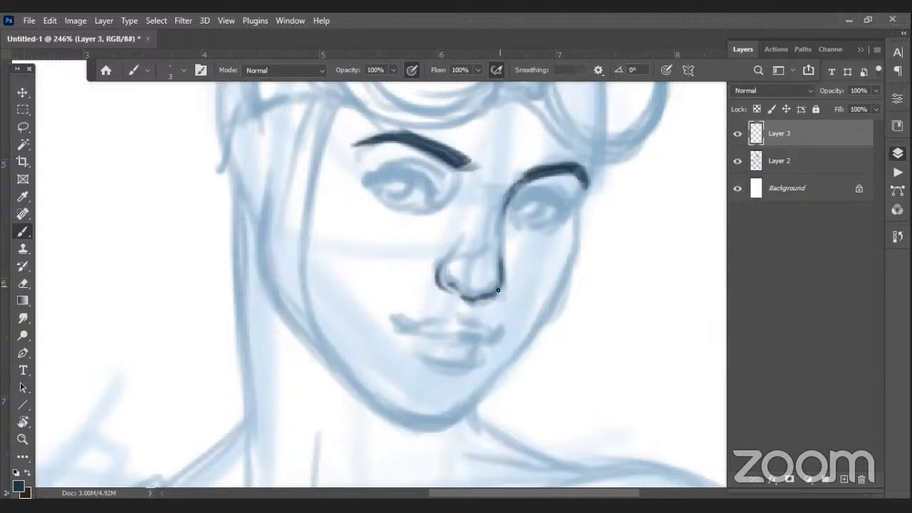
Add the nostril line inside the nose and outline the lids of both eyes in dark strokes
{"action": "mouse_move", "coordinate": [462, 254]}
{"action": "left_mouse_down"}
{"action": "mouse_move", "coordinate": [453, 277]}
{"action": "mouse_move", "coordinate": [487, 287]}
{"action": "left_mouse_up"}
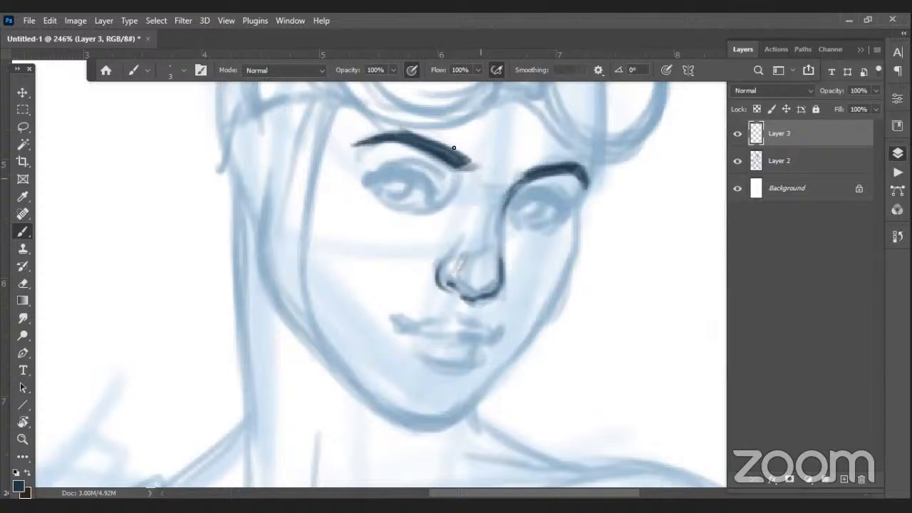
{"action": "left_click_drag", "start_coordinate": [430, 184], "coordinate": [437, 201]}
{"action": "mouse_move", "coordinate": [406, 173]}
{"action": "left_mouse_down"}
{"action": "mouse_move", "coordinate": [375, 183]}
{"action": "mouse_move", "coordinate": [403, 175]}
{"action": "mouse_move", "coordinate": [421, 185]}
{"action": "mouse_move", "coordinate": [385, 171]}
{"action": "mouse_move", "coordinate": [411, 177]}
{"action": "mouse_move", "coordinate": [370, 183]}
{"action": "mouse_move", "coordinate": [397, 174]}
{"action": "mouse_move", "coordinate": [374, 186]}
{"action": "mouse_move", "coordinate": [434, 192]}
{"action": "mouse_move", "coordinate": [393, 170]}
{"action": "left_mouse_up"}
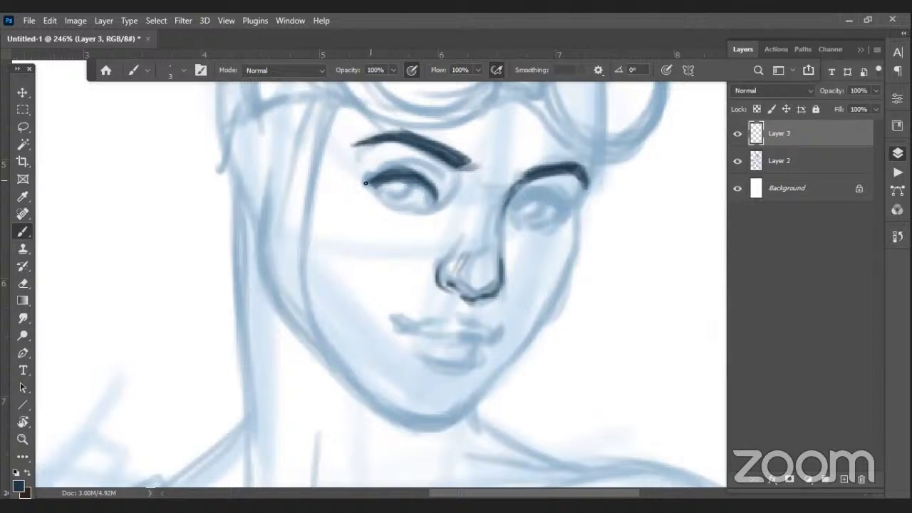
{"action": "mouse_move", "coordinate": [369, 189]}
{"action": "left_mouse_down"}
{"action": "mouse_move", "coordinate": [401, 207]}
{"action": "mouse_move", "coordinate": [394, 204]}
{"action": "mouse_move", "coordinate": [445, 211]}
{"action": "left_mouse_up"}
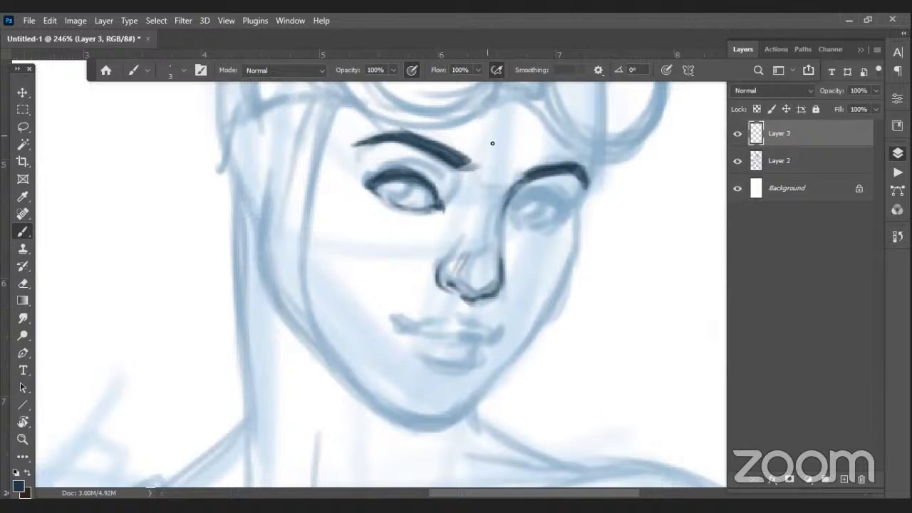
{"action": "mouse_move", "coordinate": [506, 216]}
{"action": "left_mouse_down"}
{"action": "mouse_move", "coordinate": [525, 204]}
{"action": "mouse_move", "coordinate": [565, 214]}
{"action": "mouse_move", "coordinate": [545, 198]}
{"action": "mouse_move", "coordinate": [567, 211]}
{"action": "mouse_move", "coordinate": [559, 203]}
{"action": "mouse_move", "coordinate": [520, 200]}
{"action": "mouse_move", "coordinate": [510, 210]}
{"action": "mouse_move", "coordinate": [546, 229]}
{"action": "mouse_move", "coordinate": [562, 206]}
{"action": "left_mouse_up"}
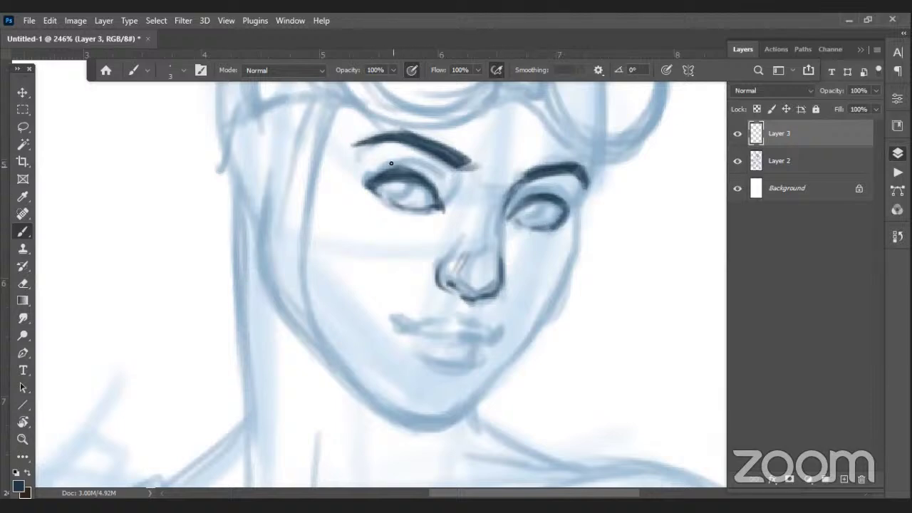
Draw short lashes along the upper lids and add the eyelid creases above both eyes
{"action": "mouse_move", "coordinate": [387, 168]}
{"action": "left_mouse_down"}
{"action": "mouse_move", "coordinate": [365, 155]}
{"action": "mouse_move", "coordinate": [373, 173]}
{"action": "mouse_move", "coordinate": [363, 177]}
{"action": "mouse_move", "coordinate": [408, 159]}
{"action": "left_mouse_up"}
{"action": "left_click_drag", "start_coordinate": [412, 171], "coordinate": [423, 165]}
{"action": "left_click_drag", "start_coordinate": [422, 177], "coordinate": [429, 169]}
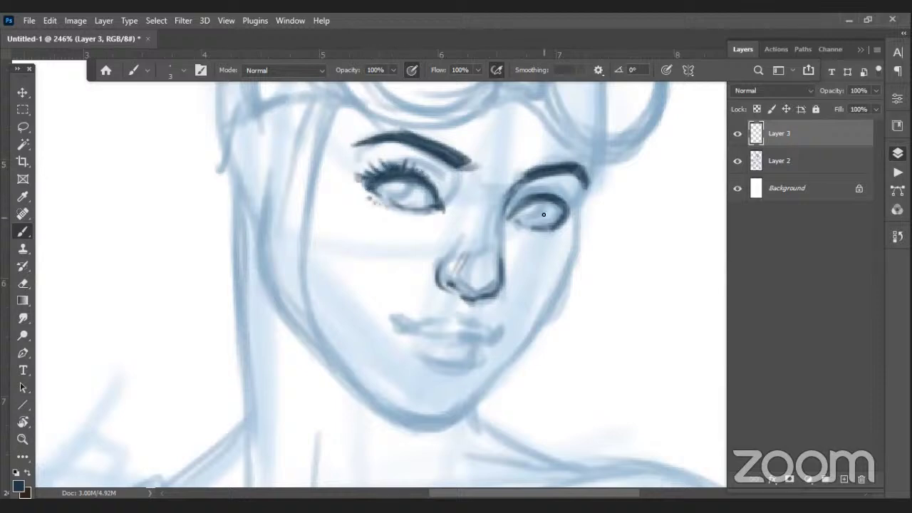
{"action": "mouse_move", "coordinate": [567, 197]}
{"action": "left_mouse_down"}
{"action": "mouse_move", "coordinate": [577, 206]}
{"action": "mouse_move", "coordinate": [554, 187]}
{"action": "left_mouse_up"}
{"action": "mouse_move", "coordinate": [377, 172]}
{"action": "left_mouse_down"}
{"action": "mouse_move", "coordinate": [405, 156]}
{"action": "mouse_move", "coordinate": [431, 155]}
{"action": "mouse_move", "coordinate": [437, 168]}
{"action": "left_mouse_up"}
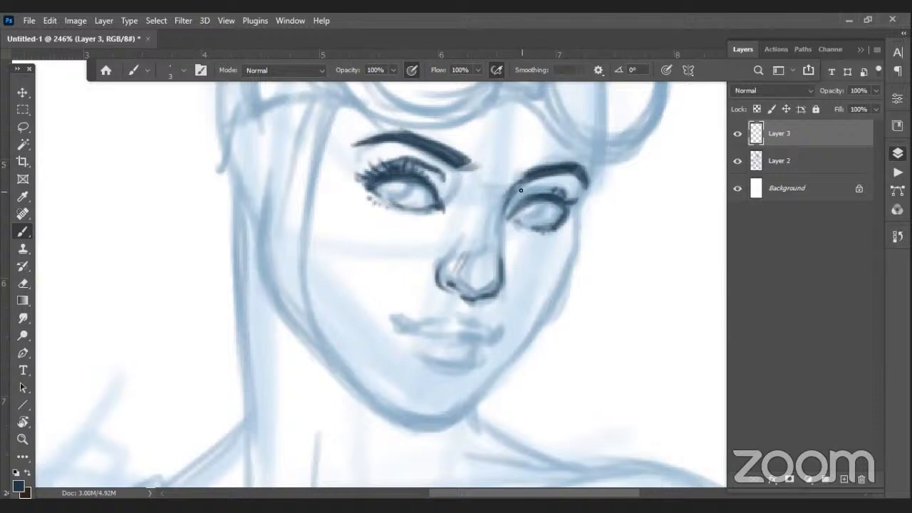
{"action": "mouse_move", "coordinate": [516, 191]}
{"action": "left_mouse_down"}
{"action": "mouse_move", "coordinate": [544, 182]}
{"action": "mouse_move", "coordinate": [565, 194]}
{"action": "mouse_move", "coordinate": [549, 186]}
{"action": "left_mouse_up"}
Draw the irises and pupils in both eyes and darken the near eye's iris and lower lid
{"action": "left_click_drag", "start_coordinate": [387, 194], "coordinate": [403, 198]}
{"action": "left_click_drag", "start_coordinate": [389, 181], "coordinate": [398, 188]}
{"action": "mouse_move", "coordinate": [527, 206]}
{"action": "left_mouse_down"}
{"action": "mouse_move", "coordinate": [524, 217]}
{"action": "mouse_move", "coordinate": [546, 202]}
{"action": "mouse_move", "coordinate": [520, 208]}
{"action": "mouse_move", "coordinate": [535, 221]}
{"action": "mouse_move", "coordinate": [544, 206]}
{"action": "mouse_move", "coordinate": [529, 206]}
{"action": "mouse_move", "coordinate": [548, 196]}
{"action": "mouse_move", "coordinate": [537, 210]}
{"action": "mouse_move", "coordinate": [544, 204]}
{"action": "left_mouse_up"}
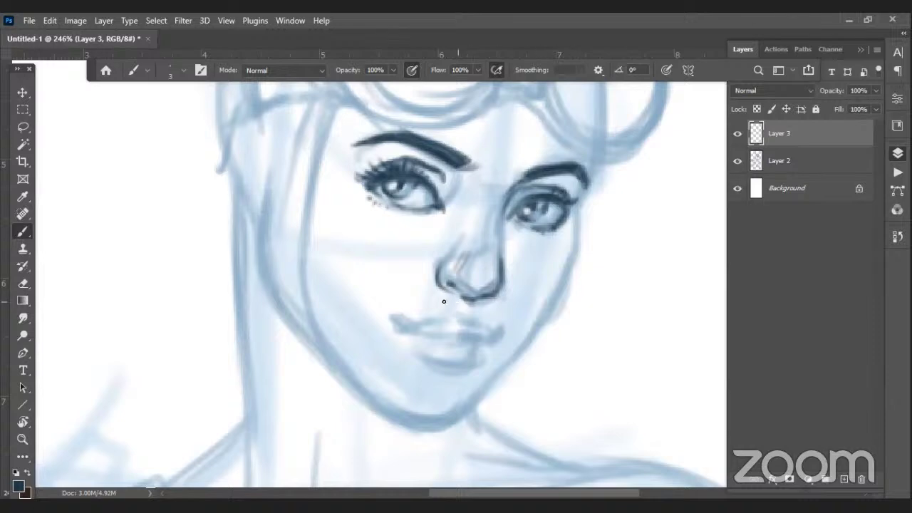
{"action": "mouse_move", "coordinate": [410, 192]}
{"action": "left_mouse_down"}
{"action": "mouse_move", "coordinate": [376, 197]}
{"action": "mouse_move", "coordinate": [389, 203]}
{"action": "mouse_move", "coordinate": [374, 190]}
{"action": "mouse_move", "coordinate": [412, 209]}
{"action": "mouse_move", "coordinate": [394, 186]}
{"action": "mouse_move", "coordinate": [403, 206]}
{"action": "left_mouse_up"}
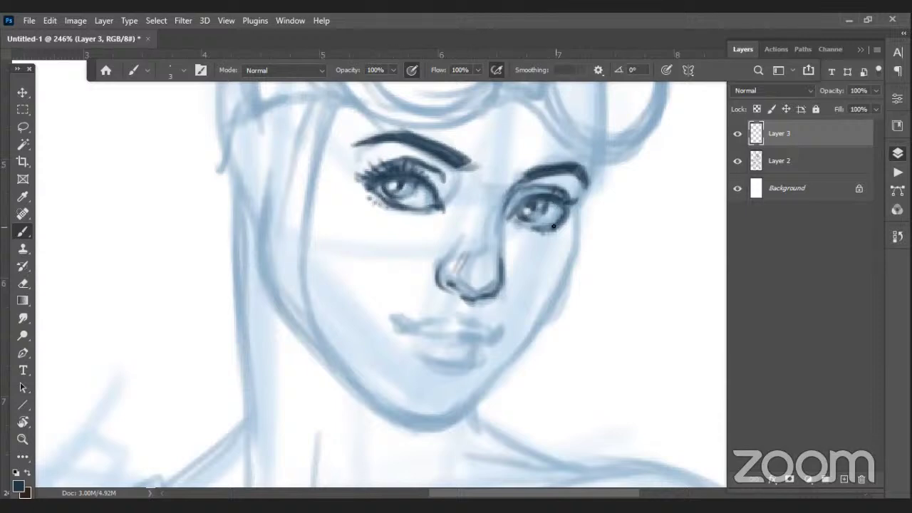
Ink the mouth with the upper lip's dip, the parting line and a thick lower lip edge
{"action": "mouse_move", "coordinate": [458, 322]}
{"action": "left_mouse_down"}
{"action": "mouse_move", "coordinate": [463, 314]}
{"action": "mouse_move", "coordinate": [474, 322]}
{"action": "left_mouse_up"}
{"action": "mouse_move", "coordinate": [396, 321]}
{"action": "left_mouse_down"}
{"action": "mouse_move", "coordinate": [415, 334]}
{"action": "mouse_move", "coordinate": [405, 330]}
{"action": "mouse_move", "coordinate": [491, 342]}
{"action": "left_mouse_up"}
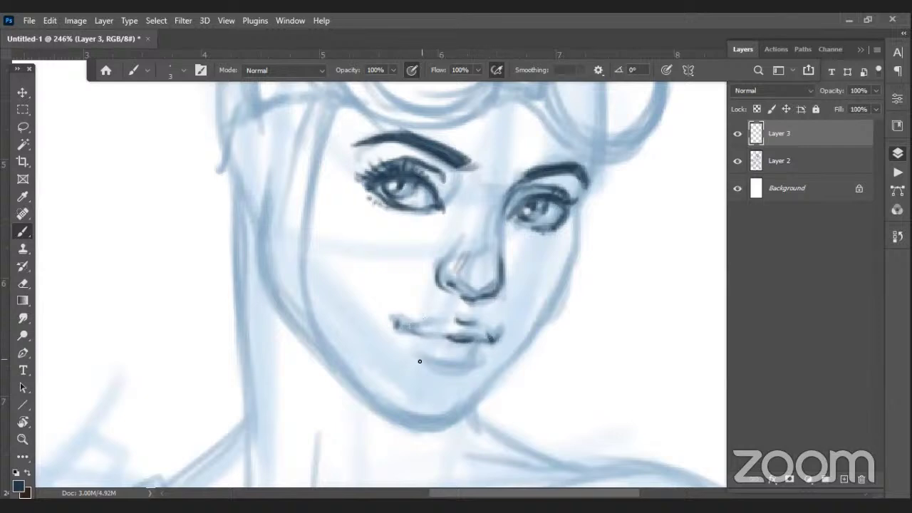
{"action": "mouse_move", "coordinate": [413, 352]}
{"action": "left_mouse_down"}
{"action": "mouse_move", "coordinate": [432, 363]}
{"action": "mouse_move", "coordinate": [481, 360]}
{"action": "mouse_move", "coordinate": [471, 369]}
{"action": "left_mouse_up"}
{"action": "left_click_drag", "start_coordinate": [416, 354], "coordinate": [481, 362]}
Outline the face from the far brow down the cheek, around the chin and up the near jaw
{"action": "left_click_drag", "start_coordinate": [589, 167], "coordinate": [571, 250]}
{"action": "left_click_drag", "start_coordinate": [575, 213], "coordinate": [569, 275]}
{"action": "mouse_move", "coordinate": [574, 236]}
{"action": "left_mouse_down"}
{"action": "mouse_move", "coordinate": [568, 278]}
{"action": "mouse_move", "coordinate": [476, 403]}
{"action": "left_mouse_up"}
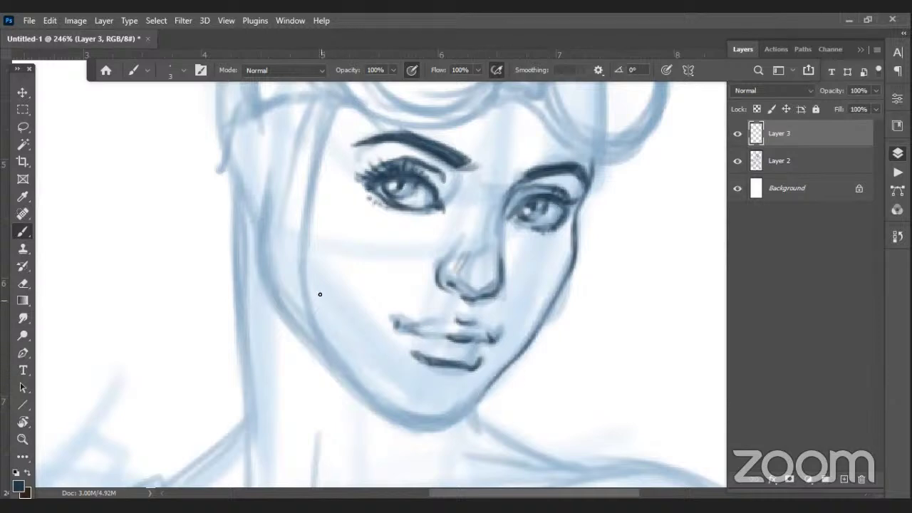
{"action": "mouse_move", "coordinate": [302, 275]}
{"action": "left_mouse_down"}
{"action": "mouse_move", "coordinate": [305, 323]}
{"action": "mouse_move", "coordinate": [299, 267]}
{"action": "mouse_move", "coordinate": [313, 340]}
{"action": "mouse_move", "coordinate": [321, 349]}
{"action": "mouse_move", "coordinate": [326, 340]}
{"action": "mouse_move", "coordinate": [309, 322]}
{"action": "mouse_move", "coordinate": [341, 373]}
{"action": "mouse_move", "coordinate": [387, 406]}
{"action": "mouse_move", "coordinate": [420, 418]}
{"action": "left_mouse_up"}
{"action": "mouse_move", "coordinate": [369, 396]}
{"action": "left_mouse_down"}
{"action": "mouse_move", "coordinate": [433, 428]}
{"action": "mouse_move", "coordinate": [442, 422]}
{"action": "mouse_move", "coordinate": [430, 422]}
{"action": "left_mouse_up"}
{"action": "mouse_move", "coordinate": [487, 387]}
{"action": "left_mouse_down"}
{"action": "mouse_move", "coordinate": [445, 418]}
{"action": "mouse_move", "coordinate": [492, 383]}
{"action": "mouse_move", "coordinate": [447, 418]}
{"action": "mouse_move", "coordinate": [487, 387]}
{"action": "left_mouse_up"}
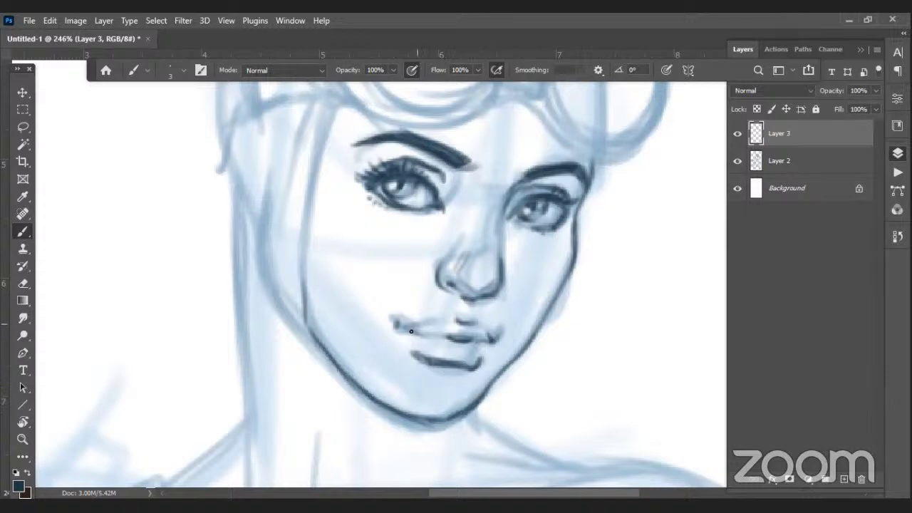
Draw the upper lip's contour from the near mouth corner and add a light curved chin line below the lower lip
{"action": "mouse_move", "coordinate": [403, 327]}
{"action": "left_mouse_down"}
{"action": "mouse_move", "coordinate": [450, 335]}
{"action": "mouse_move", "coordinate": [457, 322]}
{"action": "left_mouse_up"}
{"action": "mouse_move", "coordinate": [399, 324]}
{"action": "left_mouse_down"}
{"action": "mouse_move", "coordinate": [491, 342]}
{"action": "mouse_move", "coordinate": [498, 334]}
{"action": "mouse_move", "coordinate": [477, 299]}
{"action": "mouse_move", "coordinate": [471, 320]}
{"action": "left_mouse_up"}
{"action": "mouse_move", "coordinate": [431, 370]}
{"action": "left_mouse_down"}
{"action": "mouse_move", "coordinate": [454, 374]}
{"action": "mouse_move", "coordinate": [456, 405]}
{"action": "left_mouse_up"}
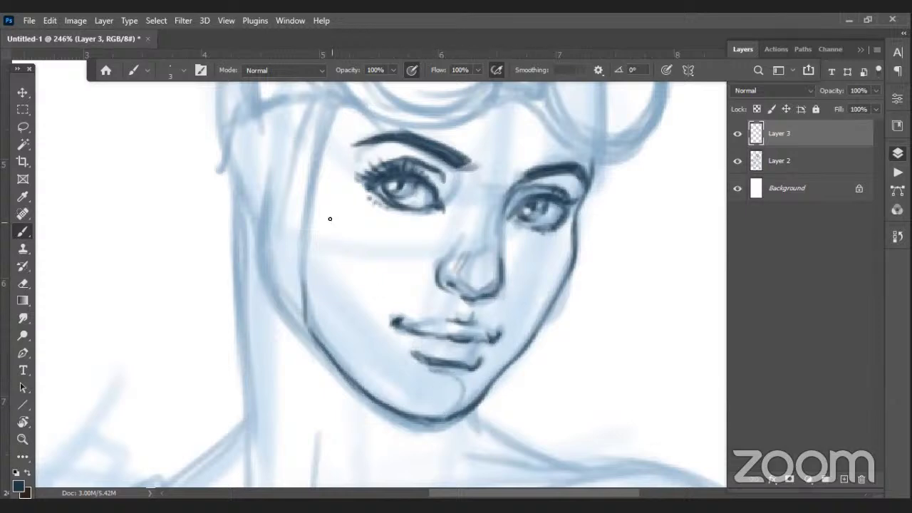
Ink the hood's face-opening edge from the goggles down to the jaw and the hood's outer jaw line
{"action": "scroll", "coordinate": [316, 377], "scroll_direction": "up", "scroll_amount": 5}
{"action": "left_click", "coordinate": [22, 439]}
{"action": "left_click", "coordinate": [399, 342], "text": "alt"}
{"action": "left_click", "coordinate": [461, 326], "text": "alt"}
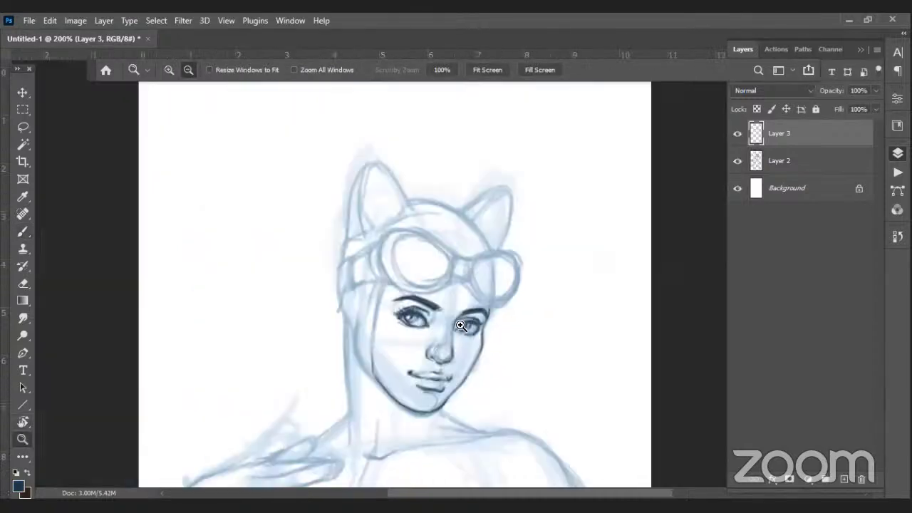
{"action": "left_click_drag", "start_coordinate": [316, 120], "coordinate": [539, 399]}
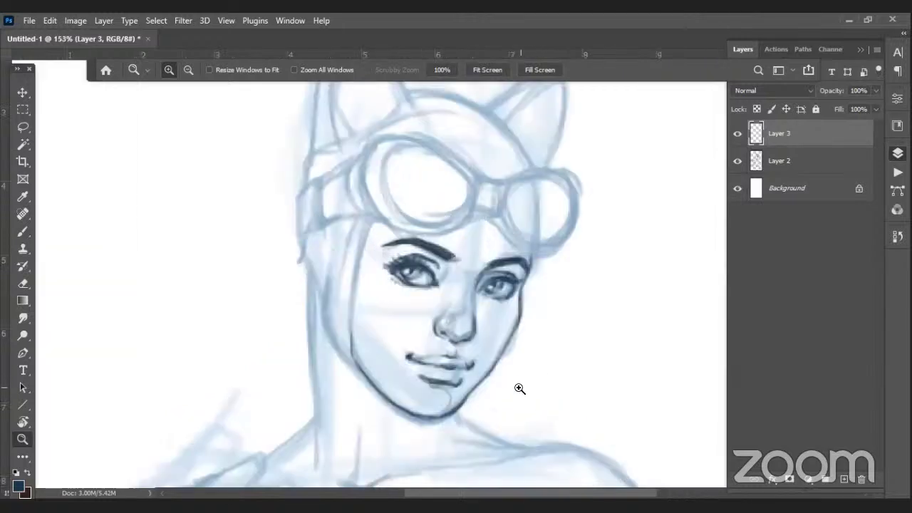
{"action": "left_click", "coordinate": [452, 163]}
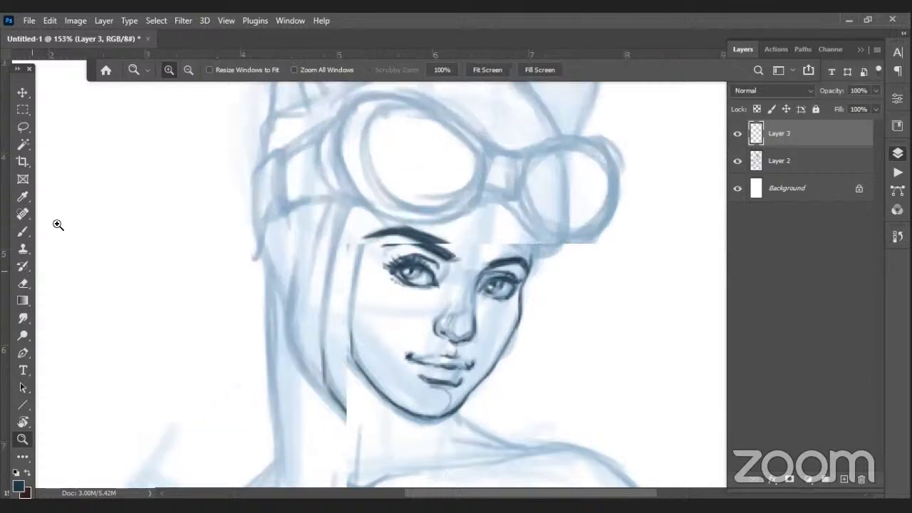
{"action": "key", "text": "ctrl+minus"}
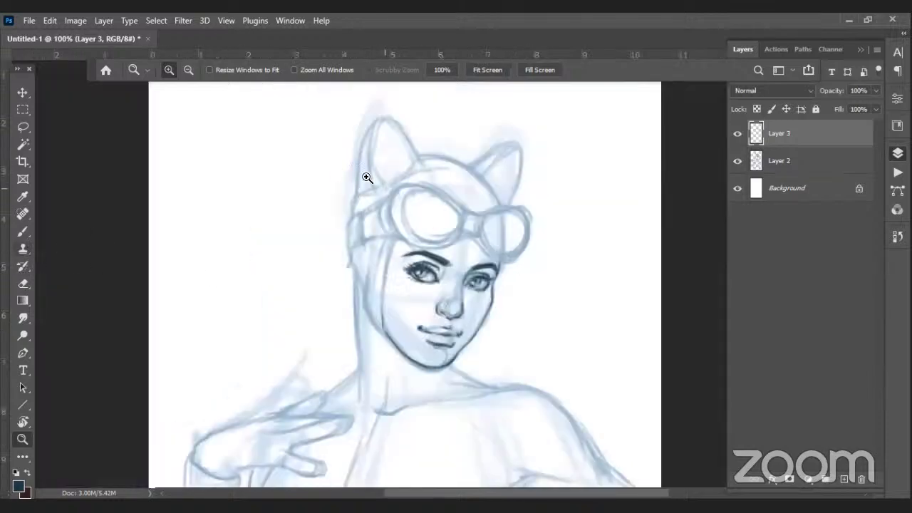
{"action": "left_click_drag", "start_coordinate": [331, 168], "coordinate": [547, 399]}
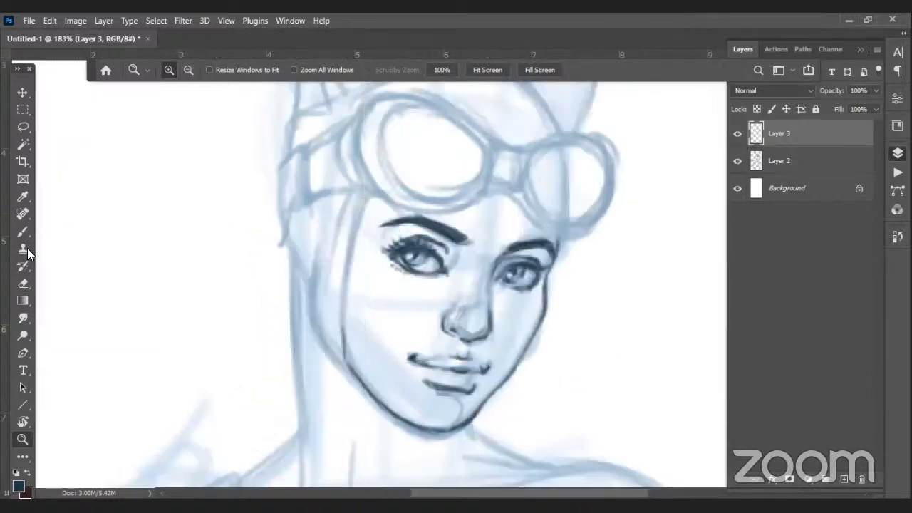
{"action": "left_click", "coordinate": [25, 232]}
{"action": "mouse_move", "coordinate": [367, 199]}
{"action": "left_mouse_down"}
{"action": "mouse_move", "coordinate": [348, 253]}
{"action": "mouse_move", "coordinate": [351, 244]}
{"action": "mouse_move", "coordinate": [345, 367]}
{"action": "left_mouse_up"}
{"action": "mouse_move", "coordinate": [301, 275]}
{"action": "left_mouse_down"}
{"action": "mouse_move", "coordinate": [322, 350]}
{"action": "mouse_move", "coordinate": [313, 330]}
{"action": "mouse_move", "coordinate": [365, 394]}
{"action": "left_mouse_up"}
{"action": "left_click_drag", "start_coordinate": [346, 352], "coordinate": [354, 376]}
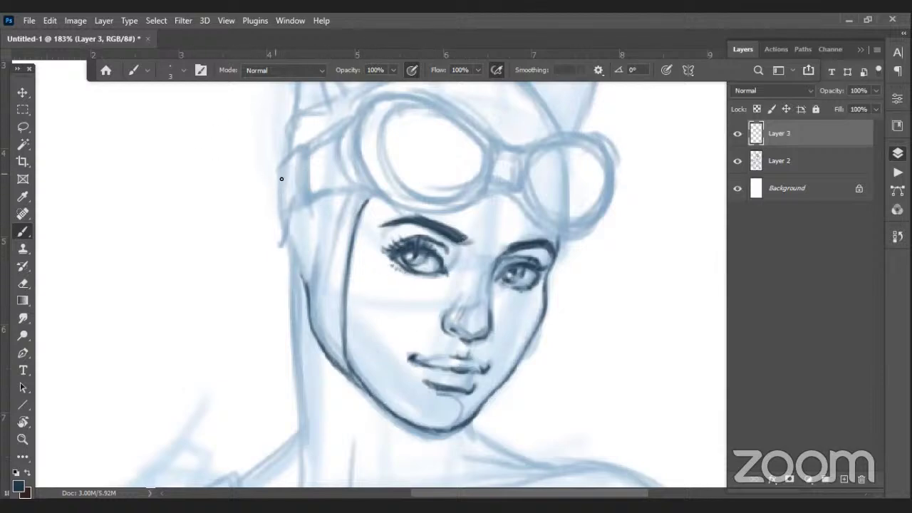
Ink the hood's side and the goggle strap, with its end piece and both edges running to the near lens
{"action": "mouse_move", "coordinate": [301, 150]}
{"action": "left_mouse_down"}
{"action": "mouse_move", "coordinate": [277, 193]}
{"action": "mouse_move", "coordinate": [277, 183]}
{"action": "mouse_move", "coordinate": [282, 233]}
{"action": "mouse_move", "coordinate": [296, 219]}
{"action": "mouse_move", "coordinate": [281, 243]}
{"action": "left_mouse_up"}
{"action": "left_click_drag", "start_coordinate": [300, 151], "coordinate": [300, 201]}
{"action": "left_click_drag", "start_coordinate": [287, 241], "coordinate": [309, 298]}
{"action": "left_click_drag", "start_coordinate": [302, 204], "coordinate": [329, 196]}
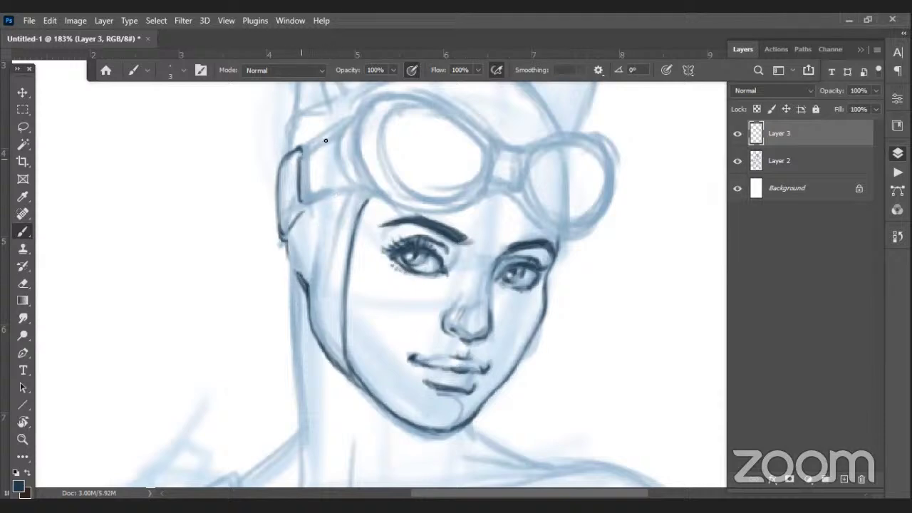
{"action": "left_click_drag", "start_coordinate": [305, 148], "coordinate": [359, 115]}
{"action": "mouse_move", "coordinate": [305, 202]}
{"action": "left_mouse_down"}
{"action": "mouse_move", "coordinate": [357, 186]}
{"action": "mouse_move", "coordinate": [348, 186]}
{"action": "left_mouse_up"}
Ink the back of the neck, the throat muscle lines, the collarbones and the neckline sloping to the far shoulder
{"action": "mouse_move", "coordinate": [288, 272]}
{"action": "left_mouse_down"}
{"action": "mouse_move", "coordinate": [292, 407]}
{"action": "mouse_move", "coordinate": [290, 329]}
{"action": "mouse_move", "coordinate": [292, 388]}
{"action": "left_mouse_up"}
{"action": "left_click_drag", "start_coordinate": [290, 343], "coordinate": [299, 434]}
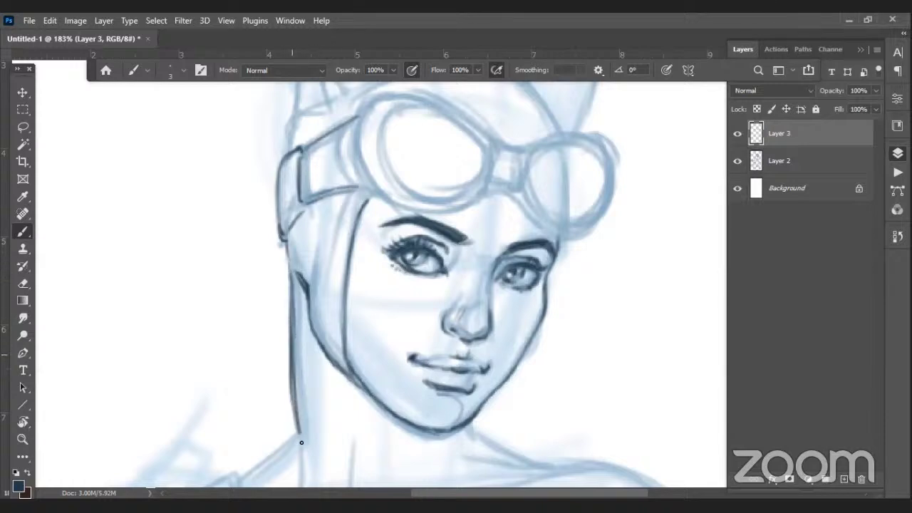
{"action": "scroll", "coordinate": [370, 287], "scroll_direction": "down", "scroll_amount": 5}
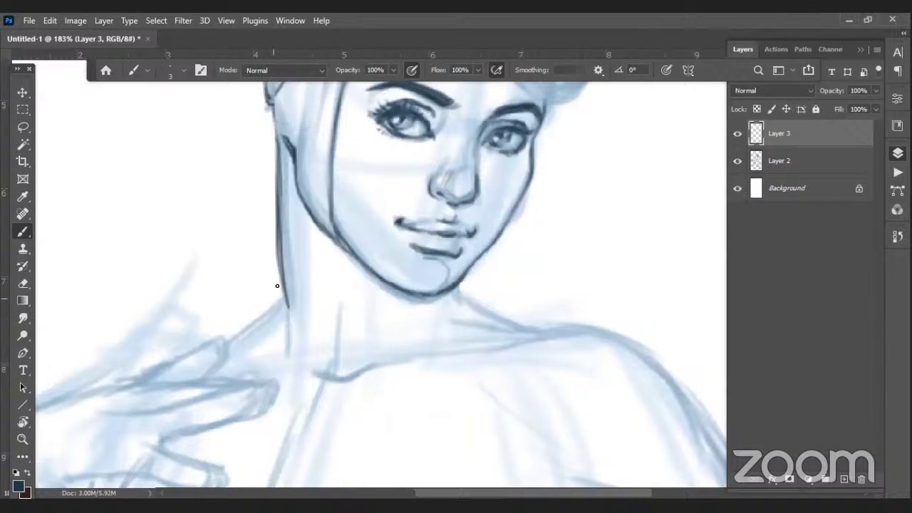
{"action": "mouse_move", "coordinate": [309, 287]}
{"action": "left_mouse_down"}
{"action": "mouse_move", "coordinate": [337, 378]}
{"action": "mouse_move", "coordinate": [422, 365]}
{"action": "left_mouse_up"}
{"action": "left_click_drag", "start_coordinate": [411, 301], "coordinate": [393, 326]}
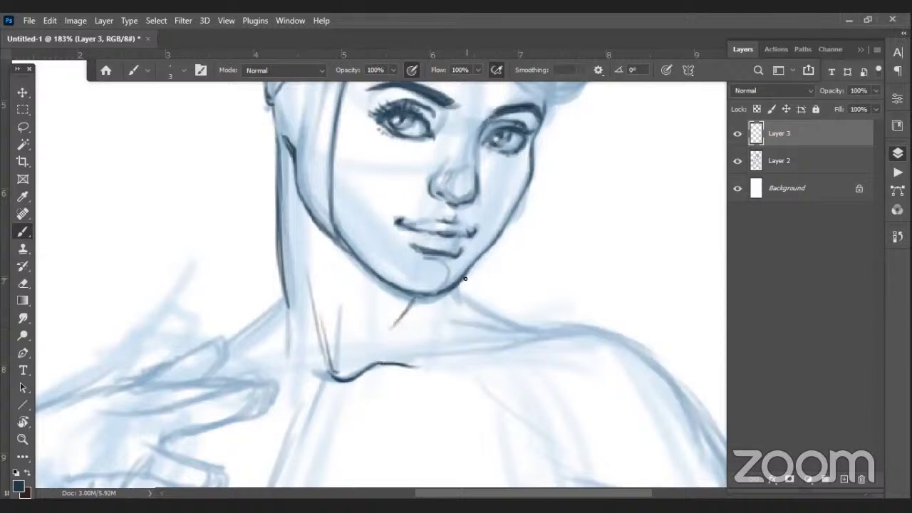
{"action": "left_click_drag", "start_coordinate": [450, 291], "coordinate": [569, 334]}
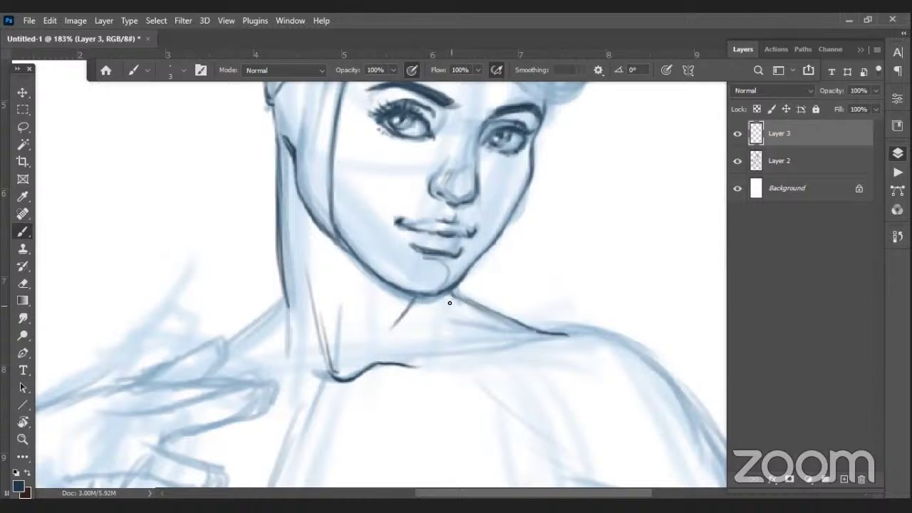
{"action": "left_click_drag", "start_coordinate": [419, 302], "coordinate": [393, 328]}
{"action": "mouse_move", "coordinate": [392, 364]}
{"action": "left_mouse_down"}
{"action": "mouse_move", "coordinate": [429, 365]}
{"action": "mouse_move", "coordinate": [538, 336]}
{"action": "left_mouse_up"}
{"action": "left_click_drag", "start_coordinate": [463, 359], "coordinate": [513, 340]}
Ink the near goggle's outer frame and continue its lower edge under the nose bridge towards the far lens
{"action": "left_click_drag", "start_coordinate": [470, 362], "coordinate": [441, 479]}
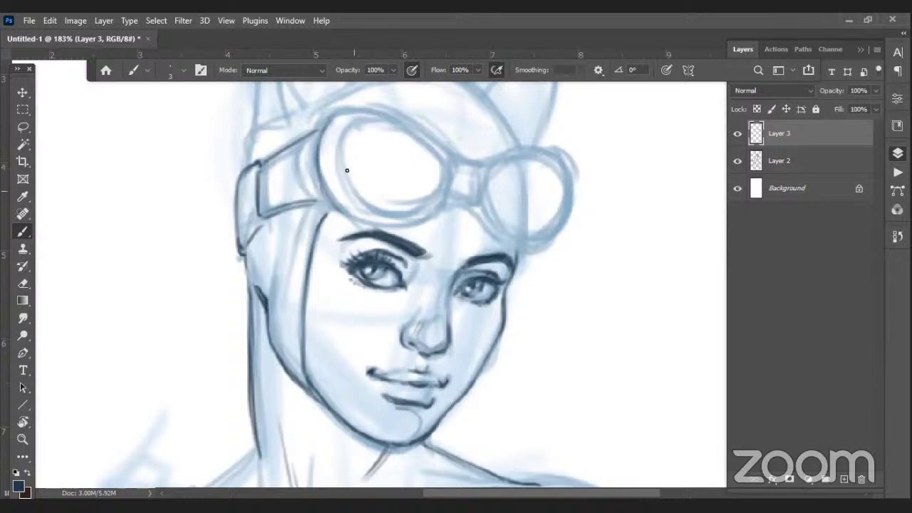
{"action": "mouse_move", "coordinate": [331, 116]}
{"action": "left_mouse_down"}
{"action": "mouse_move", "coordinate": [308, 145]}
{"action": "mouse_move", "coordinate": [324, 129]}
{"action": "mouse_move", "coordinate": [311, 188]}
{"action": "mouse_move", "coordinate": [316, 137]}
{"action": "mouse_move", "coordinate": [324, 203]}
{"action": "mouse_move", "coordinate": [323, 151]}
{"action": "mouse_move", "coordinate": [310, 146]}
{"action": "mouse_move", "coordinate": [318, 203]}
{"action": "left_mouse_up"}
{"action": "mouse_move", "coordinate": [310, 146]}
{"action": "left_mouse_down"}
{"action": "mouse_move", "coordinate": [316, 205]}
{"action": "mouse_move", "coordinate": [346, 221]}
{"action": "left_mouse_up"}
{"action": "left_click_drag", "start_coordinate": [315, 189], "coordinate": [377, 226]}
{"action": "mouse_move", "coordinate": [321, 192]}
{"action": "left_mouse_down"}
{"action": "mouse_move", "coordinate": [380, 228]}
{"action": "mouse_move", "coordinate": [468, 209]}
{"action": "mouse_move", "coordinate": [514, 249]}
{"action": "left_mouse_up"}
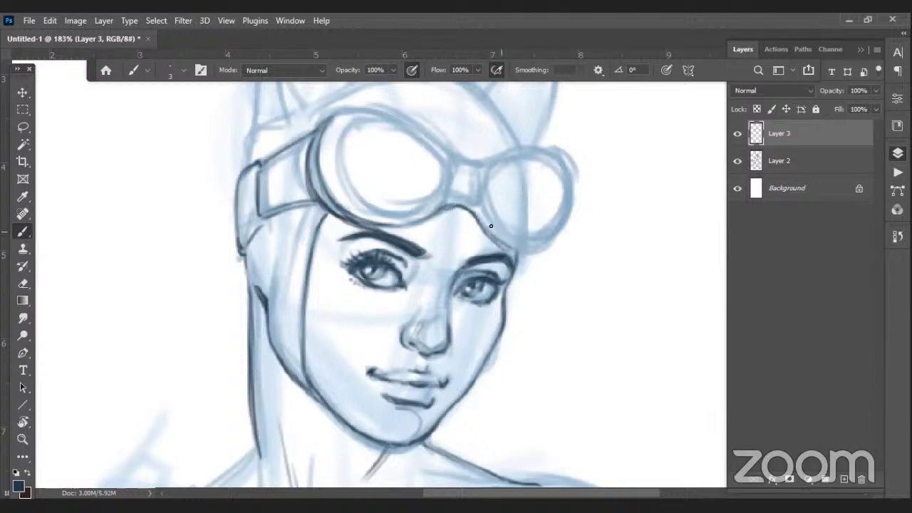
Ink the lower and outer edges of the far goggle's frame with a thickened curve
{"action": "mouse_move", "coordinate": [484, 213]}
{"action": "left_mouse_down"}
{"action": "mouse_move", "coordinate": [519, 256]}
{"action": "mouse_move", "coordinate": [530, 255]}
{"action": "left_mouse_up"}
{"action": "mouse_move", "coordinate": [570, 164]}
{"action": "left_mouse_down"}
{"action": "mouse_move", "coordinate": [577, 213]}
{"action": "mouse_move", "coordinate": [536, 236]}
{"action": "mouse_move", "coordinate": [543, 252]}
{"action": "left_mouse_up"}
{"action": "left_click_drag", "start_coordinate": [570, 213], "coordinate": [532, 253]}
{"action": "mouse_move", "coordinate": [575, 188]}
{"action": "left_mouse_down"}
{"action": "mouse_move", "coordinate": [547, 247]}
{"action": "mouse_move", "coordinate": [575, 201]}
{"action": "mouse_move", "coordinate": [555, 238]}
{"action": "left_mouse_up"}
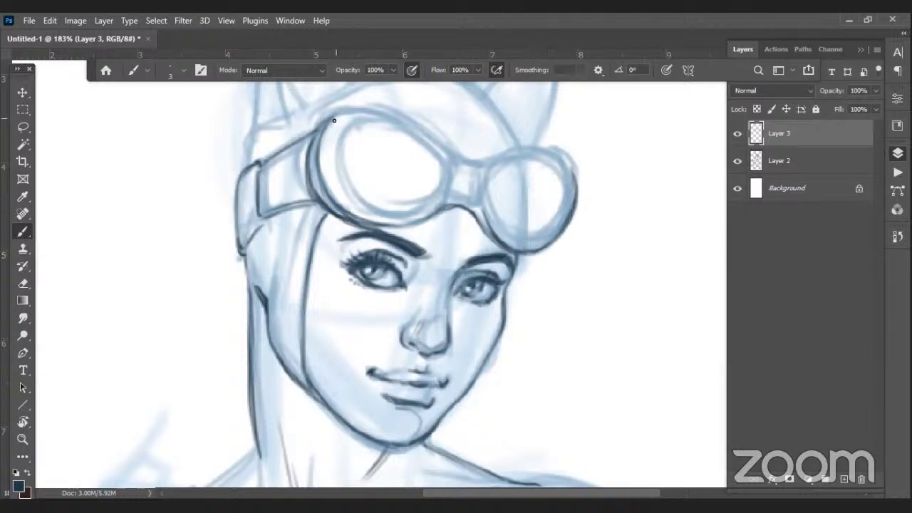
Ink the goggles' upper edge from the near frame across the bridge and add the bridge's far side line
{"action": "mouse_move", "coordinate": [348, 107]}
{"action": "left_mouse_down"}
{"action": "mouse_move", "coordinate": [328, 122]}
{"action": "mouse_move", "coordinate": [354, 105]}
{"action": "mouse_move", "coordinate": [390, 106]}
{"action": "mouse_move", "coordinate": [429, 139]}
{"action": "left_mouse_up"}
{"action": "left_click_drag", "start_coordinate": [395, 114], "coordinate": [457, 158]}
{"action": "left_click_drag", "start_coordinate": [426, 130], "coordinate": [495, 162]}
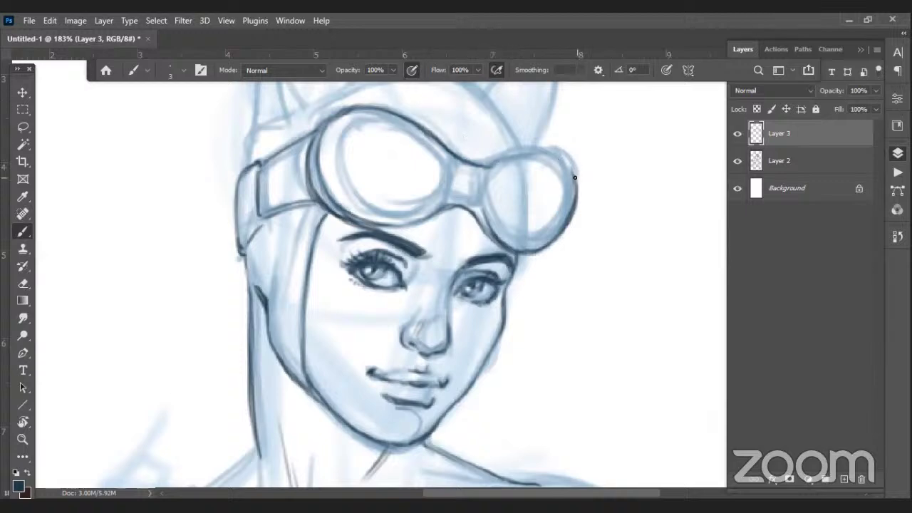
{"action": "mouse_move", "coordinate": [491, 164]}
{"action": "left_mouse_down"}
{"action": "mouse_move", "coordinate": [549, 155]}
{"action": "mouse_move", "coordinate": [489, 163]}
{"action": "mouse_move", "coordinate": [458, 184]}
{"action": "mouse_move", "coordinate": [455, 195]}
{"action": "mouse_move", "coordinate": [480, 200]}
{"action": "left_mouse_up"}
Draw the near goggle's inner lens outline as a closed oval inside the frame
{"action": "mouse_move", "coordinate": [362, 118]}
{"action": "left_mouse_down"}
{"action": "mouse_move", "coordinate": [343, 138]}
{"action": "mouse_move", "coordinate": [342, 173]}
{"action": "left_mouse_up"}
{"action": "mouse_move", "coordinate": [340, 140]}
{"action": "left_mouse_down"}
{"action": "mouse_move", "coordinate": [359, 202]}
{"action": "mouse_move", "coordinate": [379, 211]}
{"action": "left_mouse_up"}
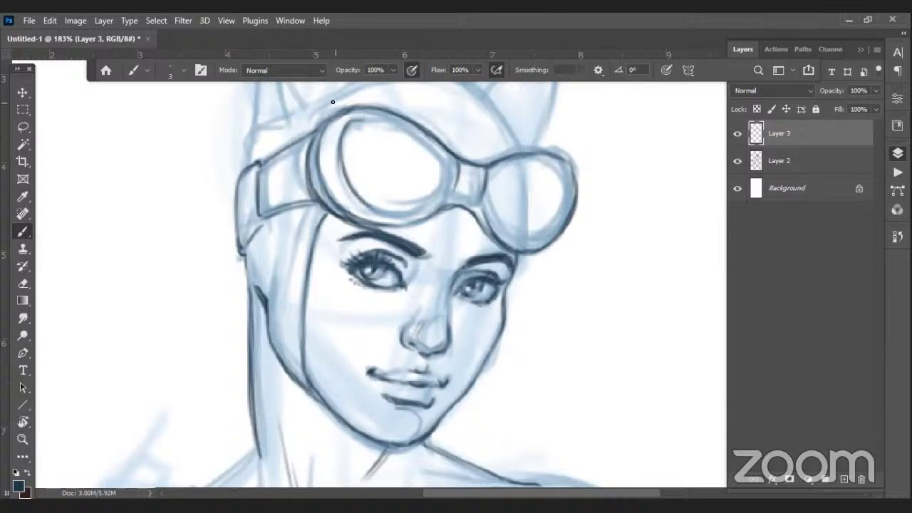
{"action": "left_click_drag", "start_coordinate": [355, 124], "coordinate": [368, 120]}
{"action": "mouse_move", "coordinate": [383, 128]}
{"action": "left_mouse_down"}
{"action": "mouse_move", "coordinate": [428, 149]}
{"action": "mouse_move", "coordinate": [395, 137]}
{"action": "left_mouse_up"}
{"action": "mouse_move", "coordinate": [441, 162]}
{"action": "left_mouse_down"}
{"action": "mouse_move", "coordinate": [417, 209]}
{"action": "mouse_move", "coordinate": [389, 193]}
{"action": "mouse_move", "coordinate": [369, 206]}
{"action": "mouse_move", "coordinate": [424, 209]}
{"action": "mouse_move", "coordinate": [394, 211]}
{"action": "mouse_move", "coordinate": [438, 180]}
{"action": "mouse_move", "coordinate": [438, 166]}
{"action": "mouse_move", "coordinate": [416, 201]}
{"action": "mouse_move", "coordinate": [439, 165]}
{"action": "mouse_move", "coordinate": [417, 211]}
{"action": "left_mouse_up"}
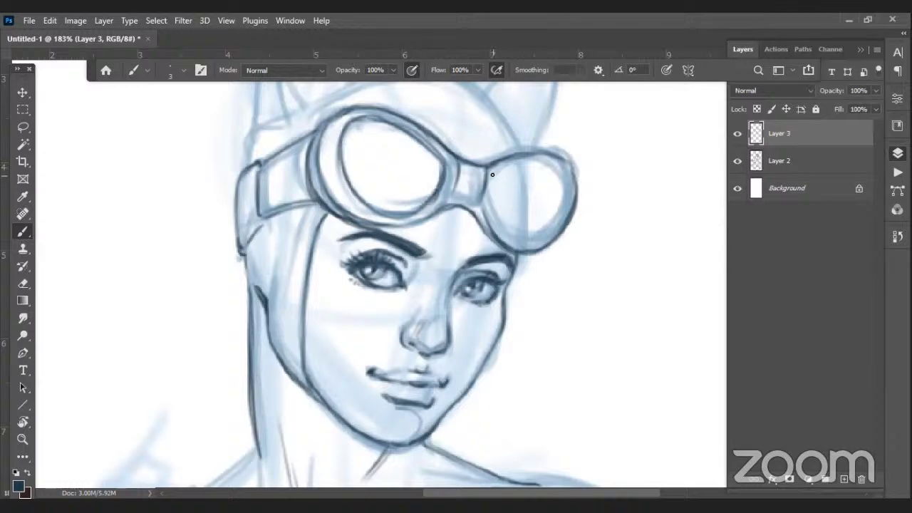
Draw the far goggle's inner lens oval and thicken the inner rims of both lenses
{"action": "left_click_drag", "start_coordinate": [488, 184], "coordinate": [508, 228]}
{"action": "mouse_move", "coordinate": [490, 187]}
{"action": "left_mouse_down"}
{"action": "mouse_move", "coordinate": [528, 158]}
{"action": "mouse_move", "coordinate": [490, 186]}
{"action": "mouse_move", "coordinate": [512, 167]}
{"action": "mouse_move", "coordinate": [504, 173]}
{"action": "mouse_move", "coordinate": [548, 163]}
{"action": "mouse_move", "coordinate": [502, 173]}
{"action": "mouse_move", "coordinate": [560, 164]}
{"action": "mouse_move", "coordinate": [534, 162]}
{"action": "mouse_move", "coordinate": [562, 171]}
{"action": "mouse_move", "coordinate": [560, 163]}
{"action": "mouse_move", "coordinate": [555, 172]}
{"action": "mouse_move", "coordinate": [572, 186]}
{"action": "left_mouse_up"}
{"action": "mouse_move", "coordinate": [544, 159]}
{"action": "left_mouse_down"}
{"action": "mouse_move", "coordinate": [566, 190]}
{"action": "mouse_move", "coordinate": [558, 166]}
{"action": "mouse_move", "coordinate": [574, 215]}
{"action": "left_mouse_up"}
{"action": "left_click_drag", "start_coordinate": [571, 180], "coordinate": [551, 233]}
{"action": "mouse_move", "coordinate": [496, 181]}
{"action": "left_mouse_down"}
{"action": "mouse_move", "coordinate": [505, 202]}
{"action": "mouse_move", "coordinate": [492, 193]}
{"action": "mouse_move", "coordinate": [551, 226]}
{"action": "mouse_move", "coordinate": [507, 232]}
{"action": "mouse_move", "coordinate": [542, 229]}
{"action": "mouse_move", "coordinate": [535, 242]}
{"action": "mouse_move", "coordinate": [558, 225]}
{"action": "left_mouse_up"}
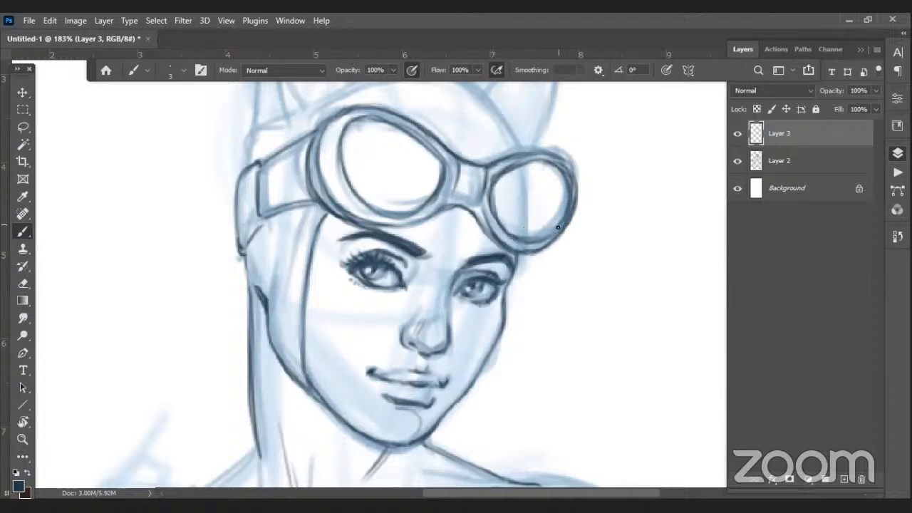
{"action": "mouse_move", "coordinate": [347, 128]}
{"action": "left_mouse_down"}
{"action": "mouse_move", "coordinate": [342, 178]}
{"action": "mouse_move", "coordinate": [358, 199]}
{"action": "left_mouse_up"}
{"action": "left_click_drag", "start_coordinate": [347, 168], "coordinate": [381, 212]}
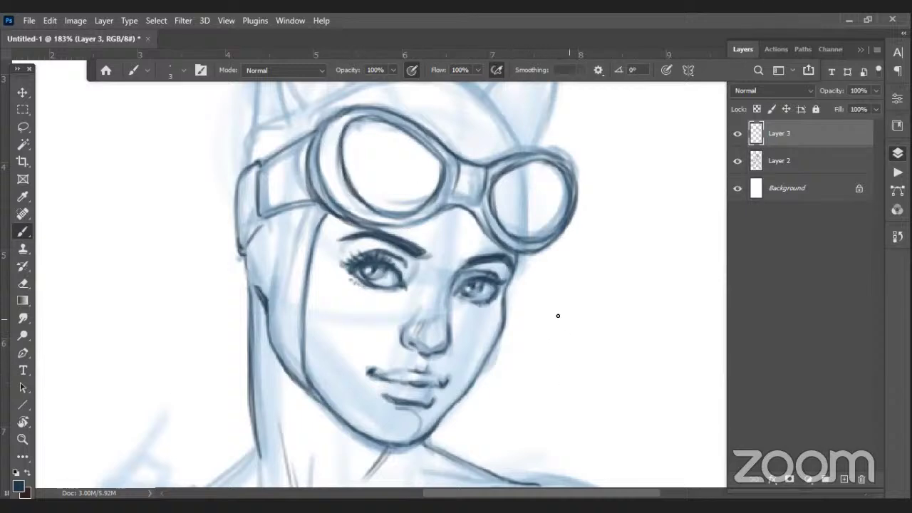
Ink the near cat ear's outer outline and inner shape, and extend its line down to the goggle strap
{"action": "left_click_drag", "start_coordinate": [573, 334], "coordinate": [565, 434]}
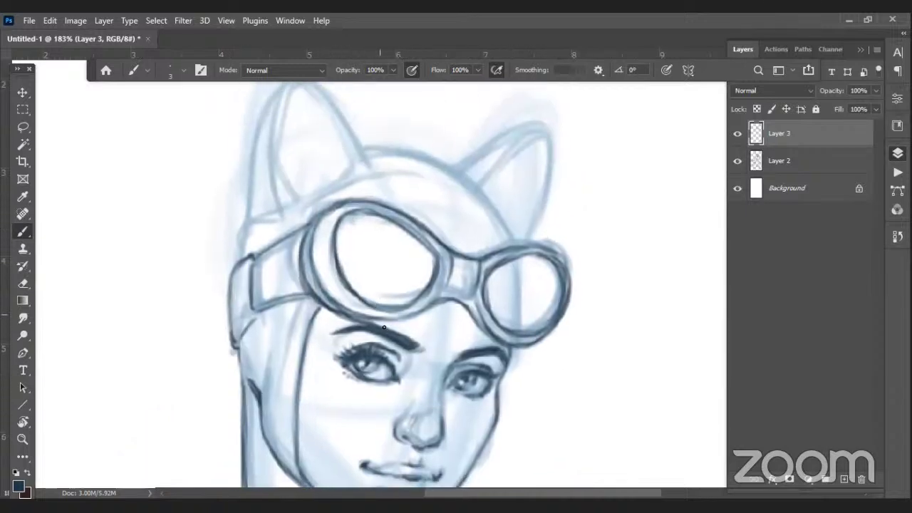
{"action": "left_click_drag", "start_coordinate": [413, 377], "coordinate": [412, 417]}
{"action": "mouse_move", "coordinate": [292, 116]}
{"action": "left_mouse_down"}
{"action": "mouse_move", "coordinate": [263, 161]}
{"action": "mouse_move", "coordinate": [256, 213]}
{"action": "mouse_move", "coordinate": [267, 149]}
{"action": "mouse_move", "coordinate": [251, 230]}
{"action": "left_mouse_up"}
{"action": "left_click_drag", "start_coordinate": [242, 267], "coordinate": [230, 300]}
{"action": "mouse_move", "coordinate": [320, 143]}
{"action": "left_mouse_down"}
{"action": "mouse_move", "coordinate": [290, 117]}
{"action": "mouse_move", "coordinate": [365, 199]}
{"action": "left_mouse_up"}
{"action": "mouse_move", "coordinate": [288, 128]}
{"action": "left_mouse_down"}
{"action": "mouse_move", "coordinate": [272, 205]}
{"action": "mouse_move", "coordinate": [281, 246]}
{"action": "mouse_move", "coordinate": [327, 222]}
{"action": "left_mouse_up"}
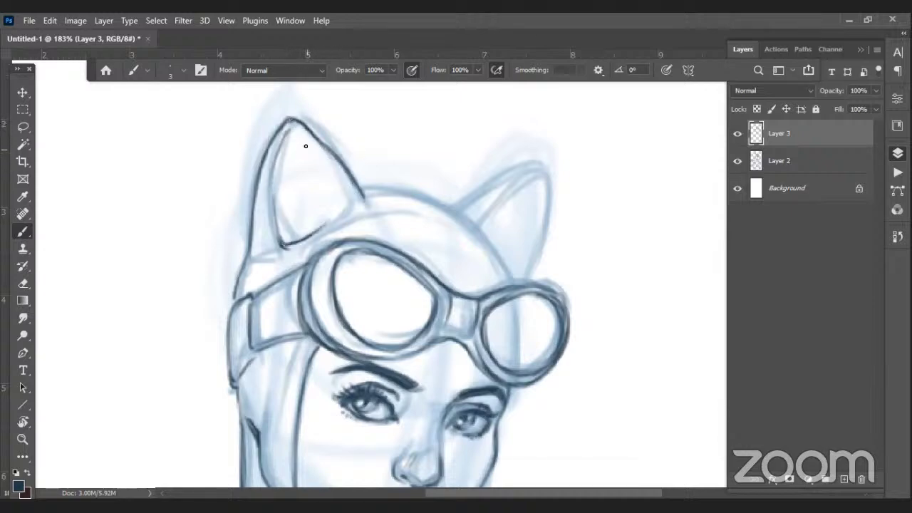
Ink the hood's crown from the near ear to the far goggle, outline the far ear, and touch up the near ear
{"action": "mouse_move", "coordinate": [367, 191]}
{"action": "left_mouse_down"}
{"action": "mouse_move", "coordinate": [447, 219]}
{"action": "mouse_move", "coordinate": [427, 198]}
{"action": "mouse_move", "coordinate": [494, 262]}
{"action": "mouse_move", "coordinate": [498, 254]}
{"action": "mouse_move", "coordinate": [509, 281]}
{"action": "left_mouse_up"}
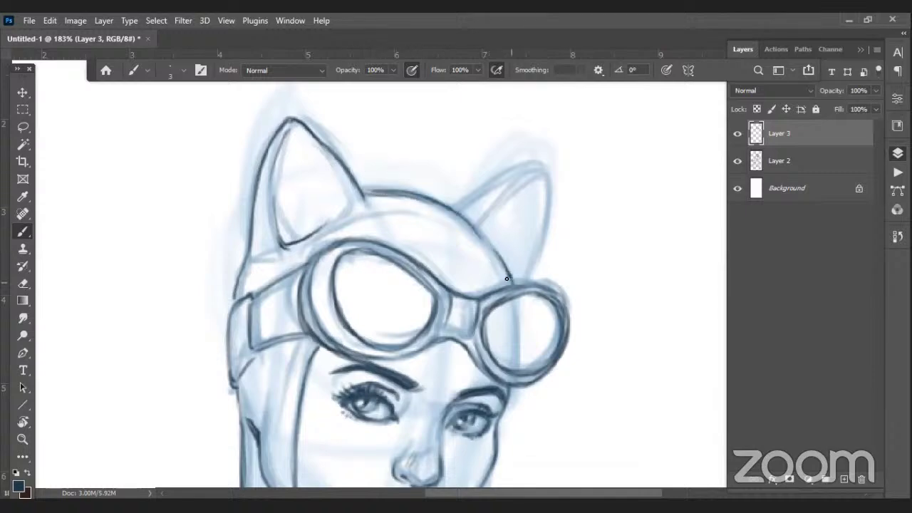
{"action": "mouse_move", "coordinate": [451, 212]}
{"action": "left_mouse_down"}
{"action": "mouse_move", "coordinate": [548, 166]}
{"action": "mouse_move", "coordinate": [539, 231]}
{"action": "mouse_move", "coordinate": [542, 219]}
{"action": "mouse_move", "coordinate": [511, 284]}
{"action": "left_mouse_up"}
{"action": "left_click_drag", "start_coordinate": [534, 176], "coordinate": [477, 228]}
{"action": "mouse_move", "coordinate": [332, 162]}
{"action": "left_mouse_down"}
{"action": "mouse_move", "coordinate": [344, 192]}
{"action": "mouse_move", "coordinate": [321, 146]}
{"action": "left_mouse_up"}
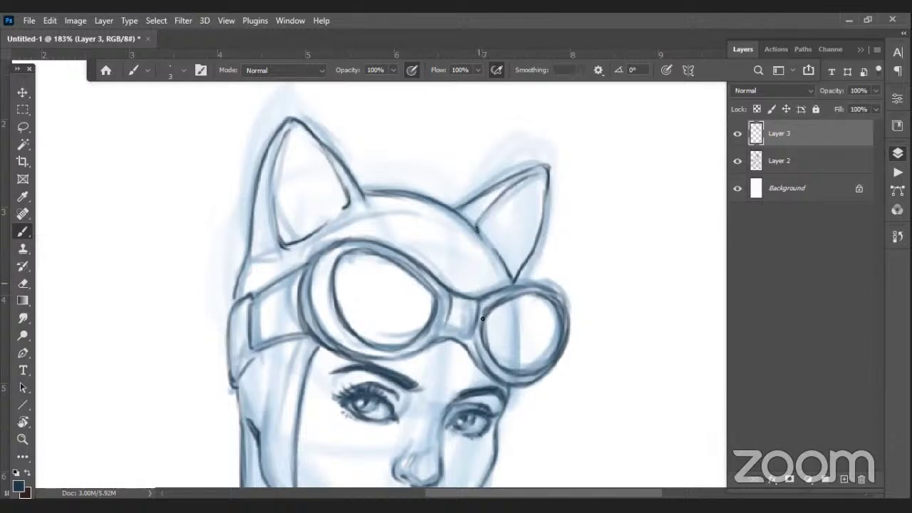
Touch up the hood's crown and add light strokes across the hood edge by the cheek and beneath the near eye
{"action": "left_click_drag", "start_coordinate": [412, 197], "coordinate": [441, 230]}
{"action": "left_click_drag", "start_coordinate": [512, 309], "coordinate": [519, 160]}
{"action": "left_click_drag", "start_coordinate": [482, 292], "coordinate": [500, 256]}
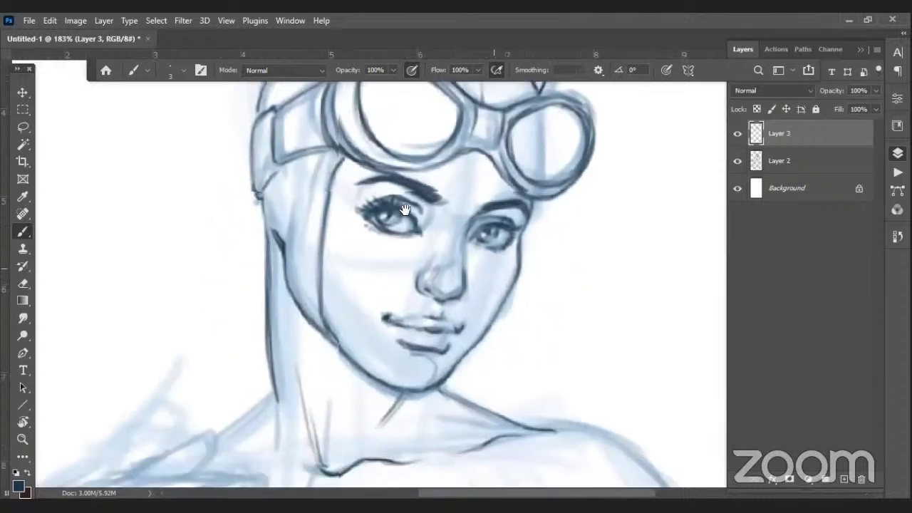
{"action": "left_click_drag", "start_coordinate": [317, 226], "coordinate": [340, 273]}
{"action": "left_click_drag", "start_coordinate": [427, 235], "coordinate": [422, 244]}
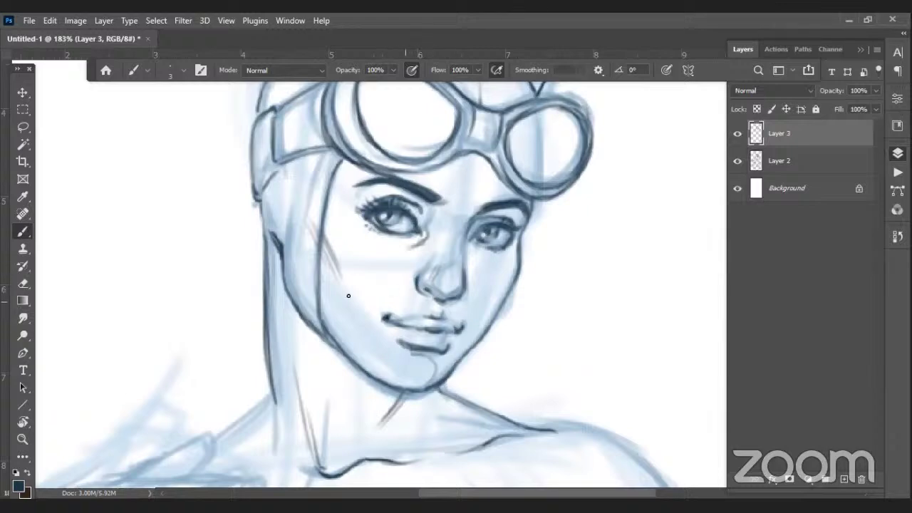
{"action": "left_click", "coordinate": [22, 439]}
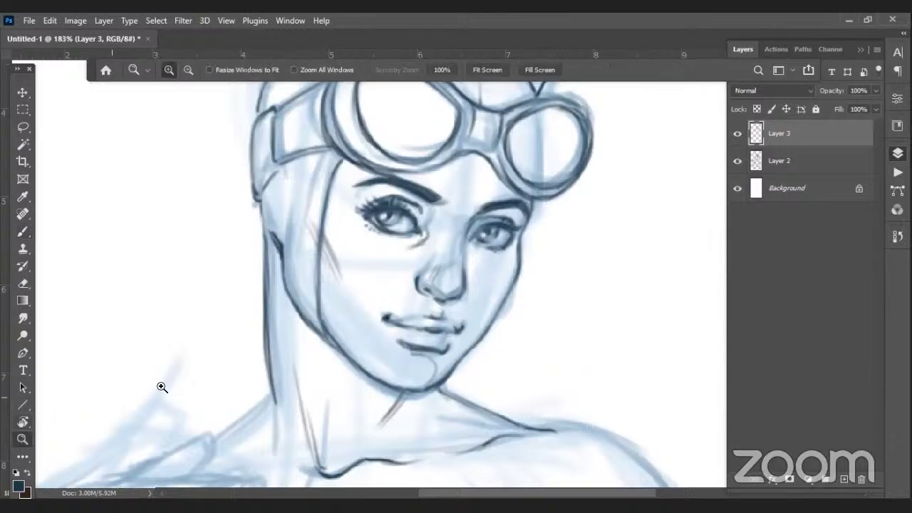
{"action": "left_click", "coordinate": [376, 381], "text": "alt"}
{"action": "left_click_drag", "start_coordinate": [435, 387], "coordinate": [454, 316]}
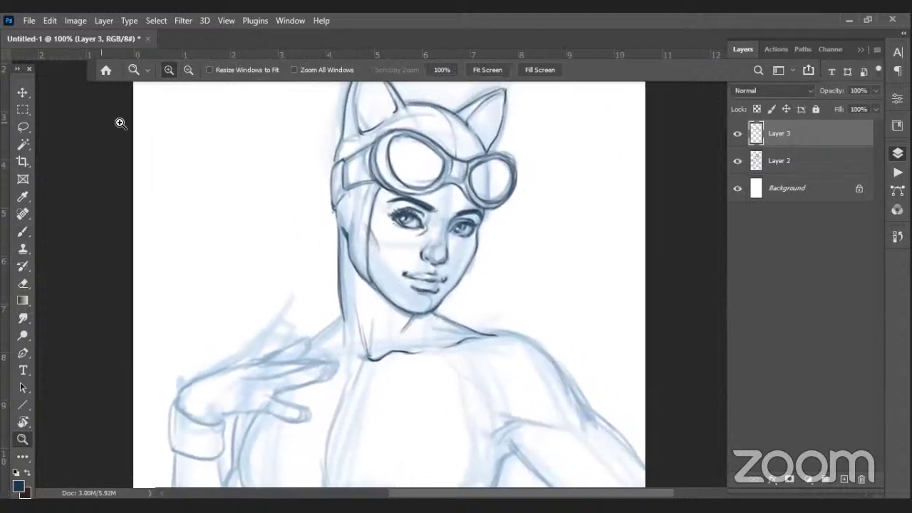
{"action": "left_click", "coordinate": [50, 21]}
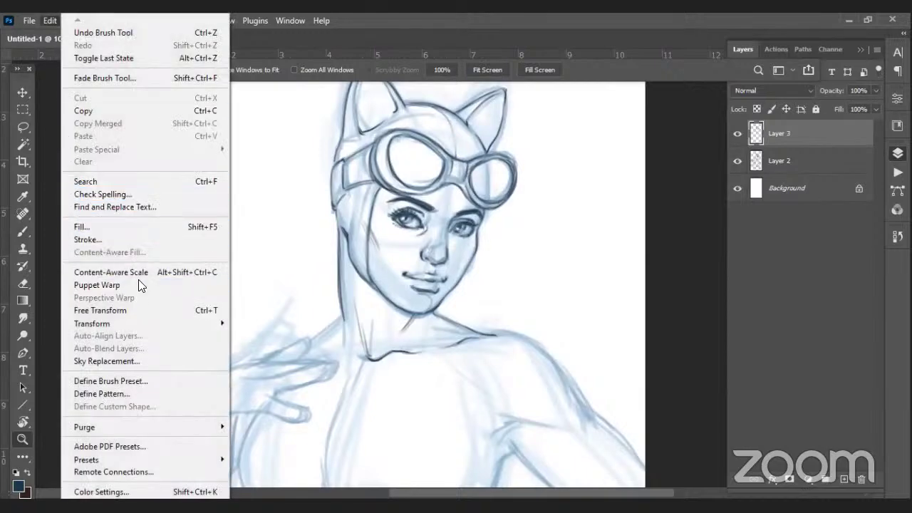
{"action": "mouse_move", "coordinate": [206, 323]}
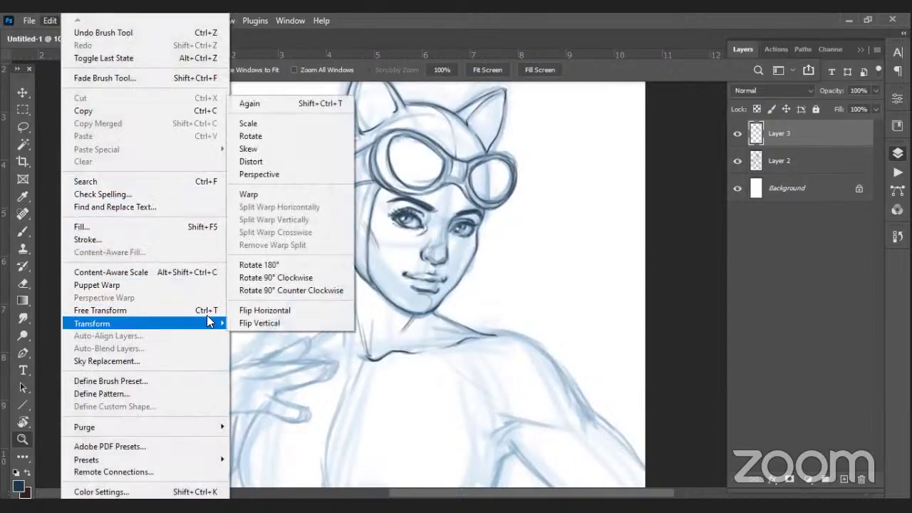
{"action": "left_click", "coordinate": [251, 311]}
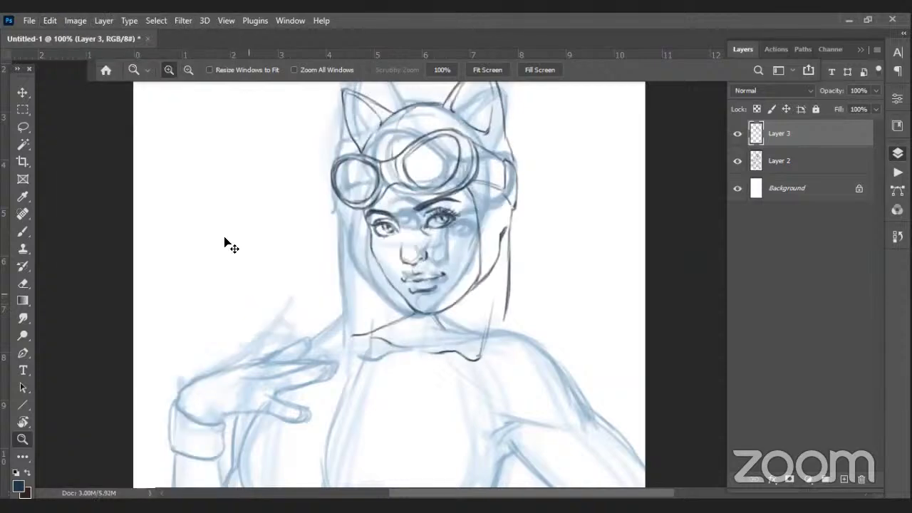
{"action": "key", "text": "ctrl+z"}
Flip the whole canvas horizontally
{"action": "left_click", "coordinate": [67, 20]}
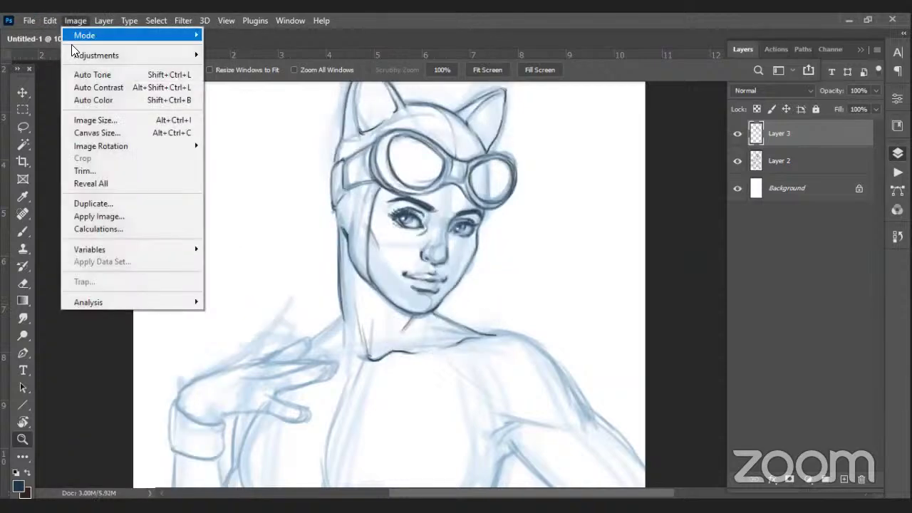
{"action": "mouse_move", "coordinate": [154, 145]}
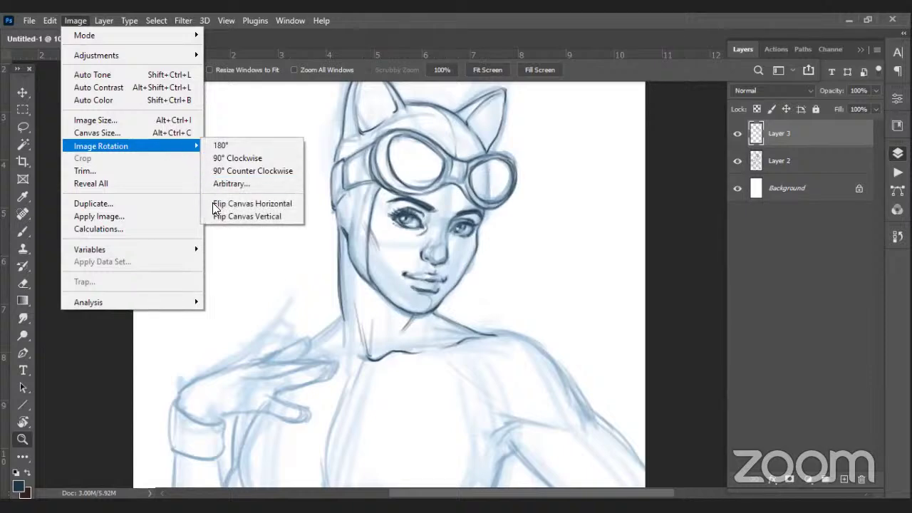
{"action": "left_click", "coordinate": [235, 206]}
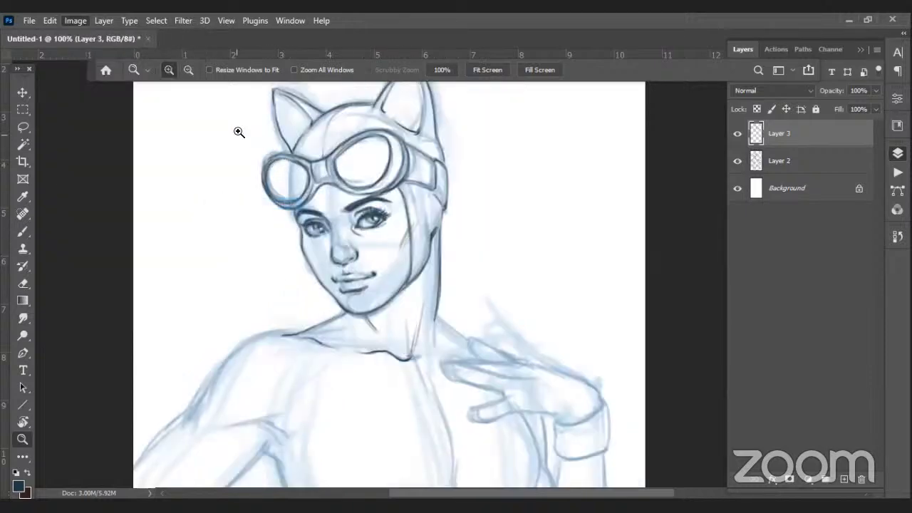
Darken the far eye's outline and add lashes at its outer corner and along the lower lid
{"action": "left_click_drag", "start_coordinate": [227, 124], "coordinate": [466, 321]}
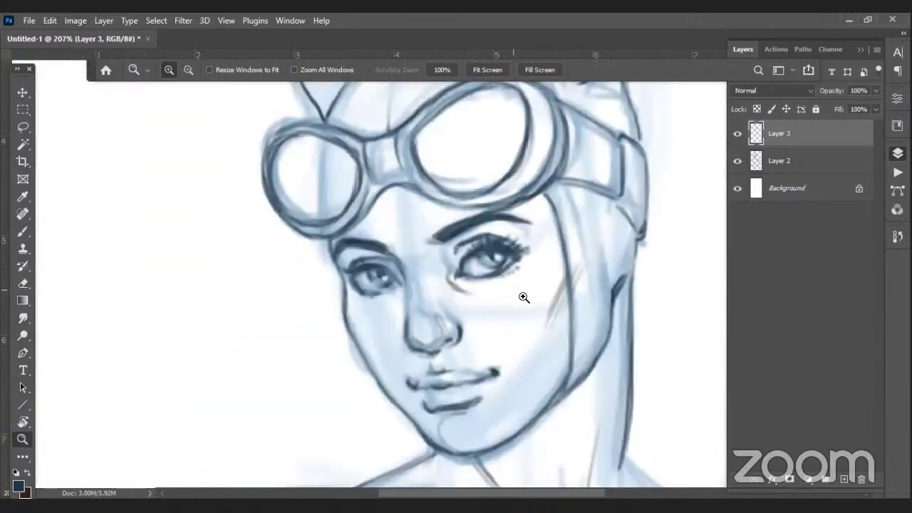
{"action": "left_click_drag", "start_coordinate": [488, 289], "coordinate": [365, 208]}
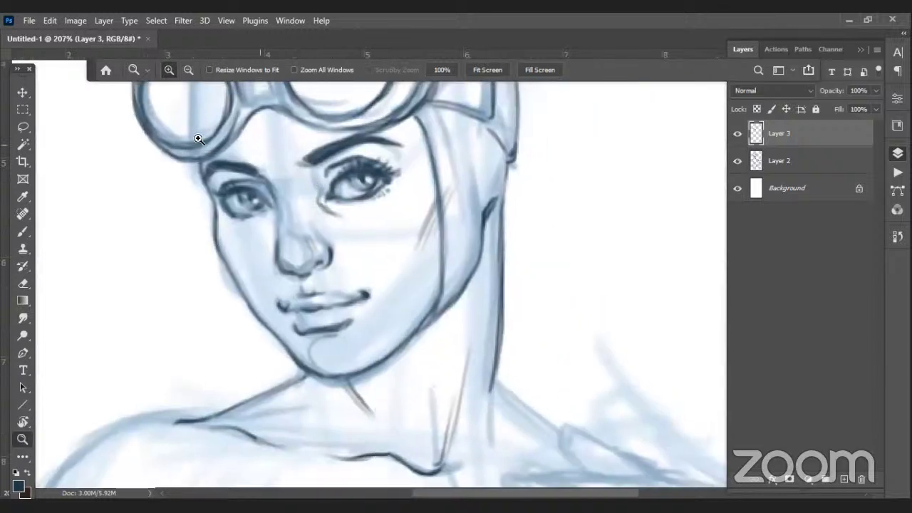
{"action": "left_click_drag", "start_coordinate": [149, 132], "coordinate": [469, 326]}
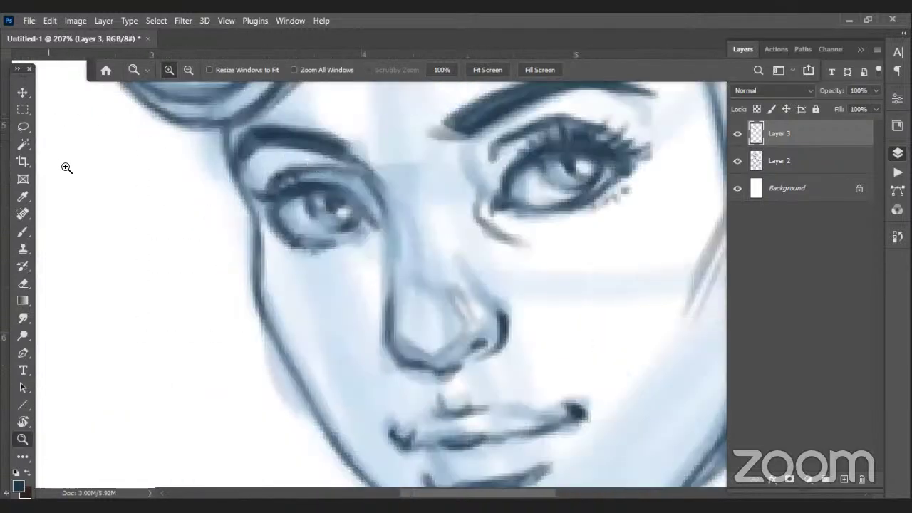
{"action": "left_click", "coordinate": [22, 231]}
{"action": "mouse_move", "coordinate": [316, 235]}
{"action": "left_mouse_down"}
{"action": "mouse_move", "coordinate": [292, 242]}
{"action": "mouse_move", "coordinate": [322, 235]}
{"action": "mouse_move", "coordinate": [336, 251]}
{"action": "mouse_move", "coordinate": [332, 231]}
{"action": "mouse_move", "coordinate": [353, 237]}
{"action": "left_mouse_up"}
{"action": "mouse_move", "coordinate": [314, 205]}
{"action": "left_mouse_down"}
{"action": "mouse_move", "coordinate": [324, 225]}
{"action": "mouse_move", "coordinate": [357, 213]}
{"action": "mouse_move", "coordinate": [311, 192]}
{"action": "mouse_move", "coordinate": [283, 202]}
{"action": "mouse_move", "coordinate": [322, 198]}
{"action": "mouse_move", "coordinate": [267, 216]}
{"action": "mouse_move", "coordinate": [270, 226]}
{"action": "mouse_move", "coordinate": [258, 195]}
{"action": "mouse_move", "coordinate": [257, 206]}
{"action": "mouse_move", "coordinate": [267, 228]}
{"action": "mouse_move", "coordinate": [299, 240]}
{"action": "mouse_move", "coordinate": [271, 238]}
{"action": "mouse_move", "coordinate": [287, 252]}
{"action": "mouse_move", "coordinate": [315, 253]}
{"action": "left_mouse_up"}
{"action": "left_click_drag", "start_coordinate": [278, 225], "coordinate": [284, 206]}
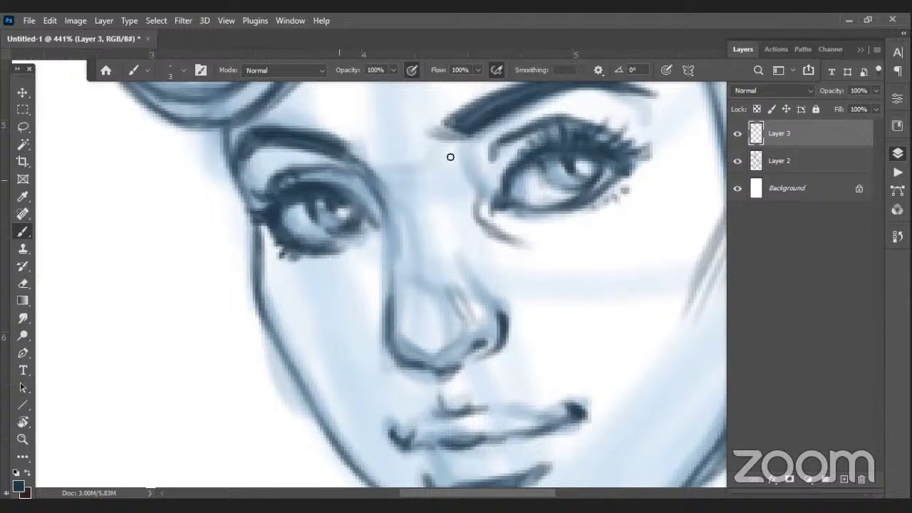
Strengthen the near eye, the nose's underside and the mouth lines, and define the far eye's inner corner
{"action": "mouse_move", "coordinate": [599, 162]}
{"action": "left_mouse_down"}
{"action": "mouse_move", "coordinate": [537, 154]}
{"action": "mouse_move", "coordinate": [541, 143]}
{"action": "mouse_move", "coordinate": [551, 144]}
{"action": "mouse_move", "coordinate": [503, 187]}
{"action": "left_mouse_up"}
{"action": "mouse_move", "coordinate": [385, 306]}
{"action": "left_mouse_down"}
{"action": "mouse_move", "coordinate": [385, 353]}
{"action": "mouse_move", "coordinate": [389, 346]}
{"action": "mouse_move", "coordinate": [407, 364]}
{"action": "mouse_move", "coordinate": [446, 363]}
{"action": "mouse_move", "coordinate": [451, 340]}
{"action": "left_mouse_up"}
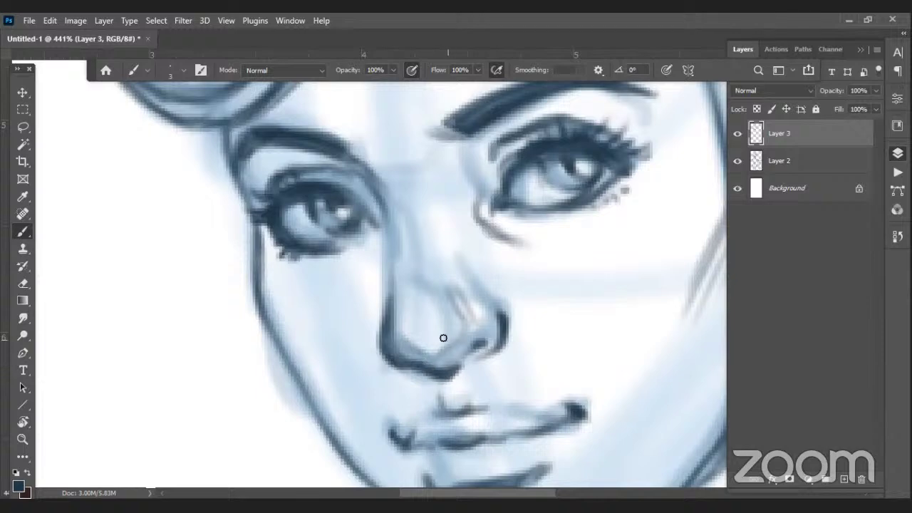
{"action": "mouse_move", "coordinate": [420, 439]}
{"action": "left_mouse_down"}
{"action": "mouse_move", "coordinate": [507, 439]}
{"action": "mouse_move", "coordinate": [550, 428]}
{"action": "left_mouse_up"}
{"action": "left_click_drag", "start_coordinate": [432, 417], "coordinate": [442, 415]}
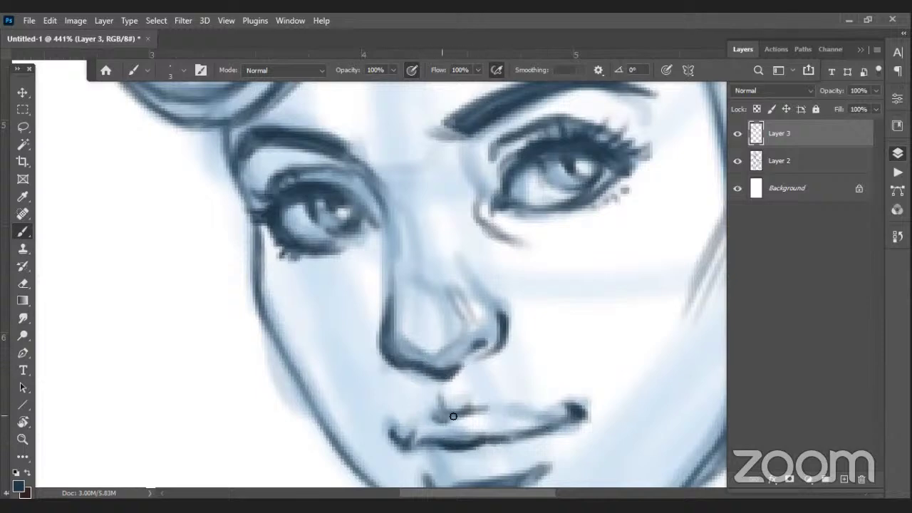
{"action": "mouse_move", "coordinate": [394, 331]}
{"action": "left_mouse_down"}
{"action": "mouse_move", "coordinate": [404, 311]}
{"action": "mouse_move", "coordinate": [405, 357]}
{"action": "mouse_move", "coordinate": [397, 326]}
{"action": "mouse_move", "coordinate": [431, 357]}
{"action": "mouse_move", "coordinate": [402, 359]}
{"action": "mouse_move", "coordinate": [451, 351]}
{"action": "left_mouse_up"}
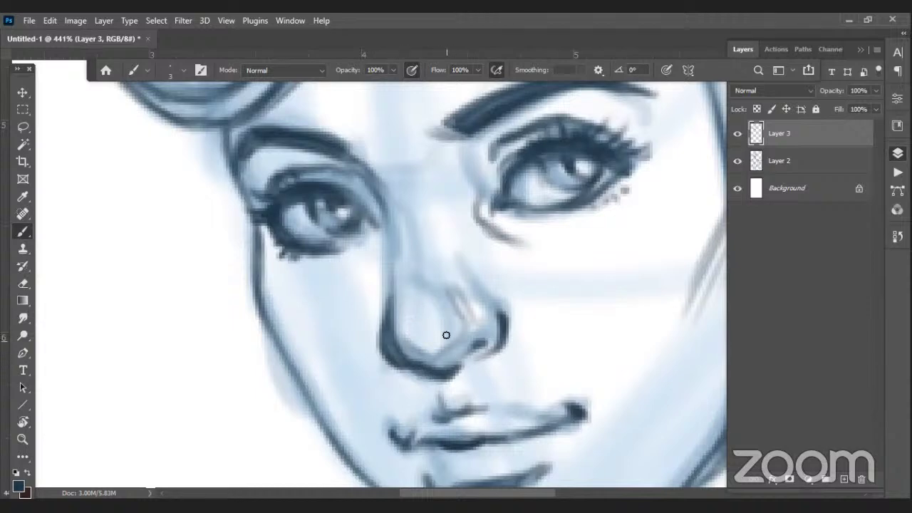
{"action": "mouse_move", "coordinate": [355, 234]}
{"action": "left_mouse_down"}
{"action": "mouse_move", "coordinate": [375, 226]}
{"action": "mouse_move", "coordinate": [342, 199]}
{"action": "left_mouse_up"}
{"action": "mouse_move", "coordinate": [386, 227]}
{"action": "left_mouse_down"}
{"action": "mouse_move", "coordinate": [366, 228]}
{"action": "mouse_move", "coordinate": [387, 232]}
{"action": "mouse_move", "coordinate": [388, 242]}
{"action": "left_mouse_up"}
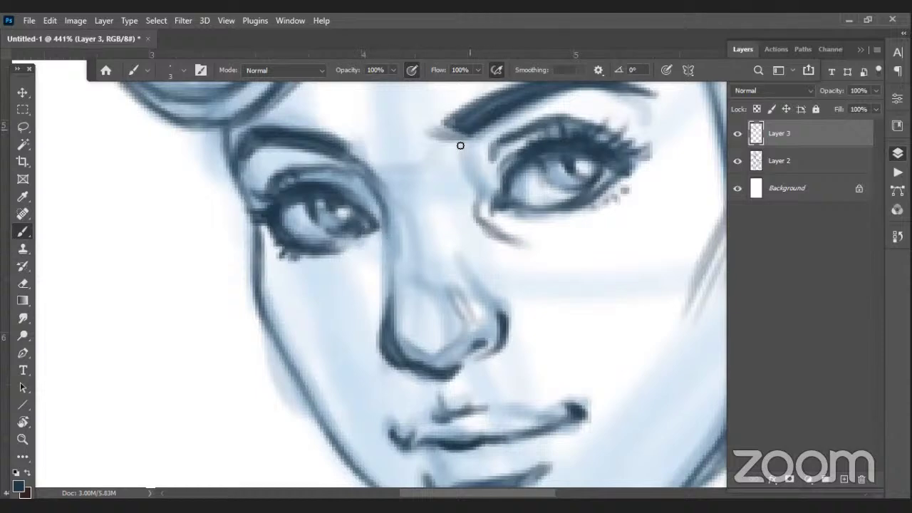
Examine the mirrored drawing from the face out to the full figure to check its proportions and placement
{"action": "left_click", "coordinate": [23, 440]}
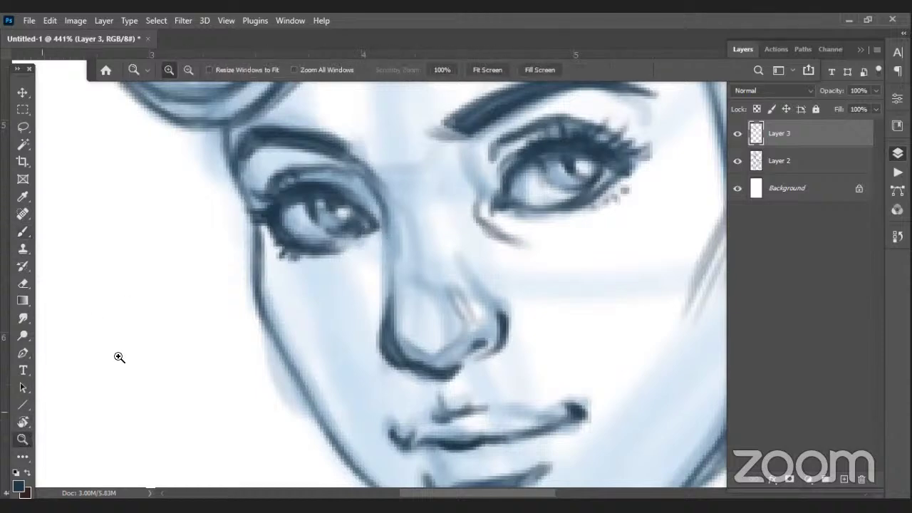
{"action": "left_click", "coordinate": [449, 313], "text": "alt"}
{"action": "left_click", "coordinate": [494, 320], "text": "alt"}
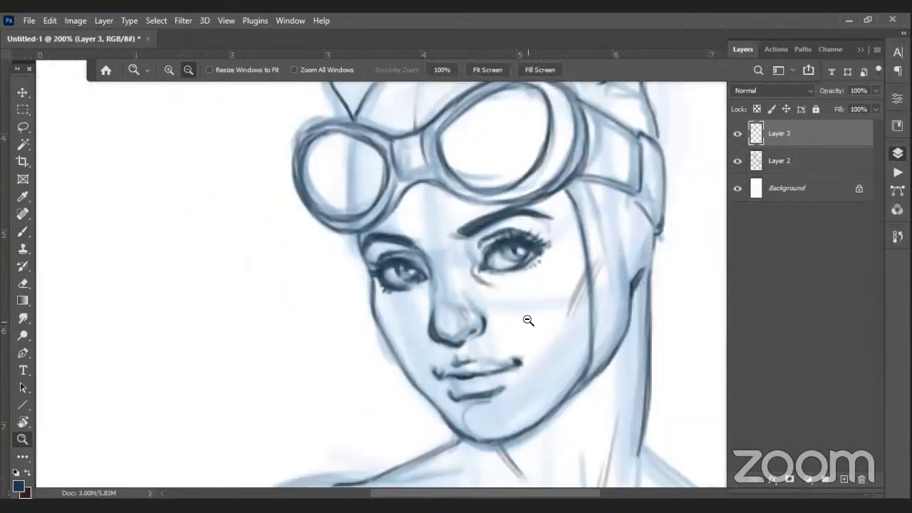
{"action": "left_click", "coordinate": [528, 320], "text": "alt"}
{"action": "left_click_drag", "start_coordinate": [550, 325], "coordinate": [429, 196]}
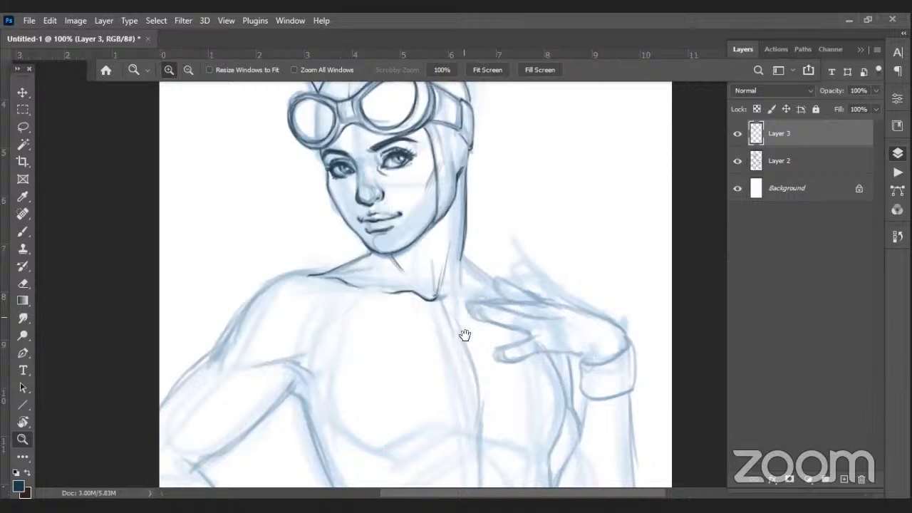
{"action": "scroll", "coordinate": [463, 321], "scroll_direction": "up", "scroll_amount": 3}
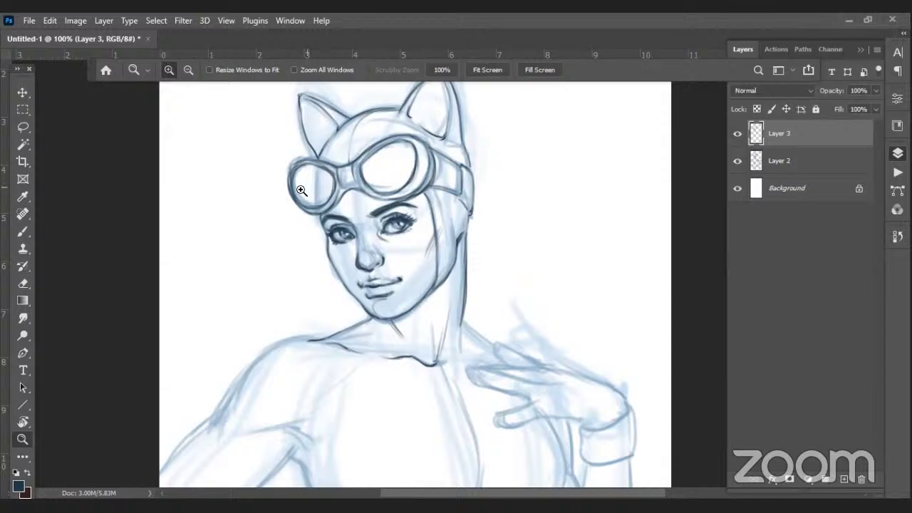
{"action": "left_click", "coordinate": [389, 243], "text": "alt"}
{"action": "left_click_drag", "start_coordinate": [441, 222], "coordinate": [411, 146]}
{"action": "left_click_drag", "start_coordinate": [420, 185], "coordinate": [416, 160]}
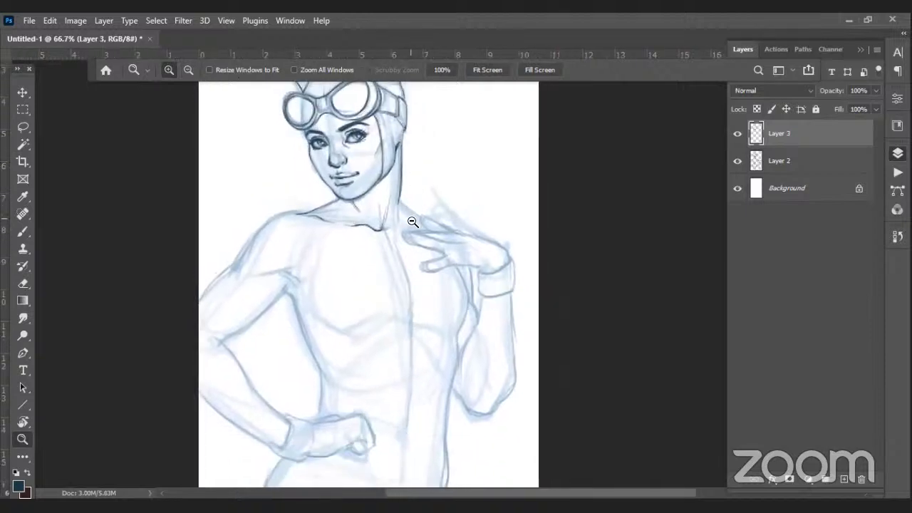
{"action": "left_click", "coordinate": [413, 221], "text": "alt"}
{"action": "left_click", "coordinate": [428, 226], "text": "alt"}
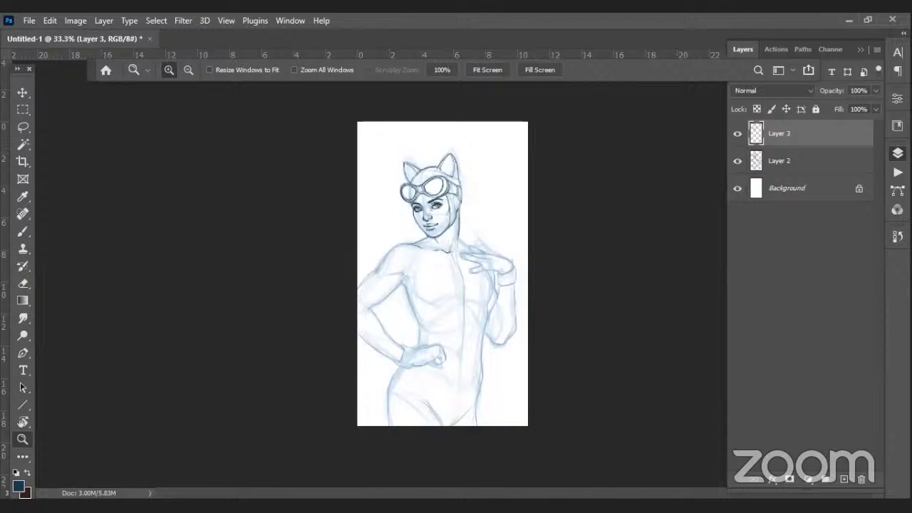
Scale Layer 2 and Layer 3 together to 116.56% and reposition the figure on the canvas
{"action": "left_click", "coordinate": [828, 163]}
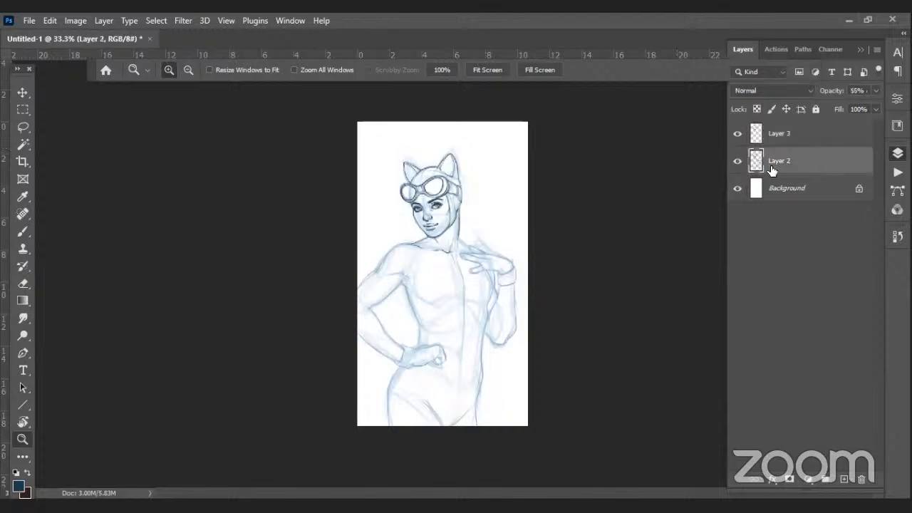
{"action": "left_click", "coordinate": [796, 136], "text": "shift"}
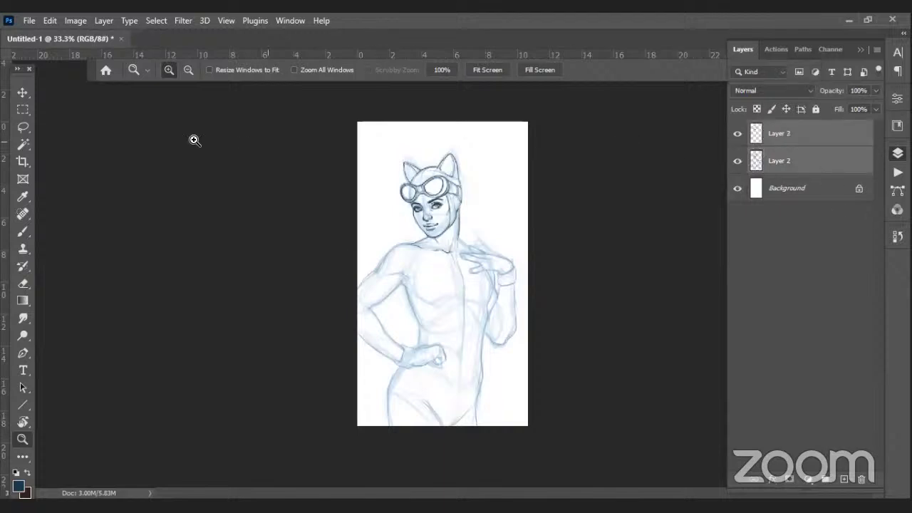
{"action": "left_click", "coordinate": [33, 98]}
{"action": "mouse_move", "coordinate": [357, 145]}
{"action": "left_mouse_down"}
{"action": "mouse_move", "coordinate": [333, 115]}
{"action": "mouse_move", "coordinate": [339, 122]}
{"action": "left_mouse_up"}
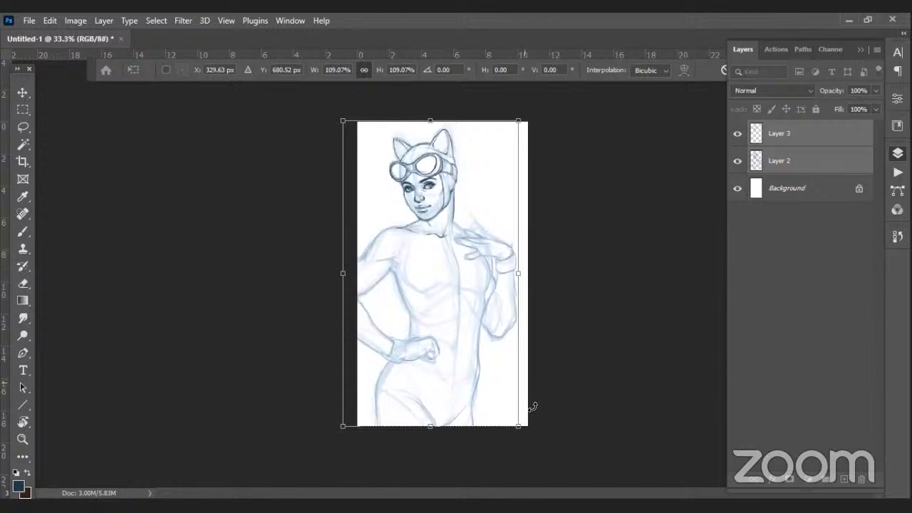
{"action": "left_click_drag", "start_coordinate": [518, 424], "coordinate": [523, 434]}
{"action": "left_click_drag", "start_coordinate": [475, 295], "coordinate": [467, 300]}
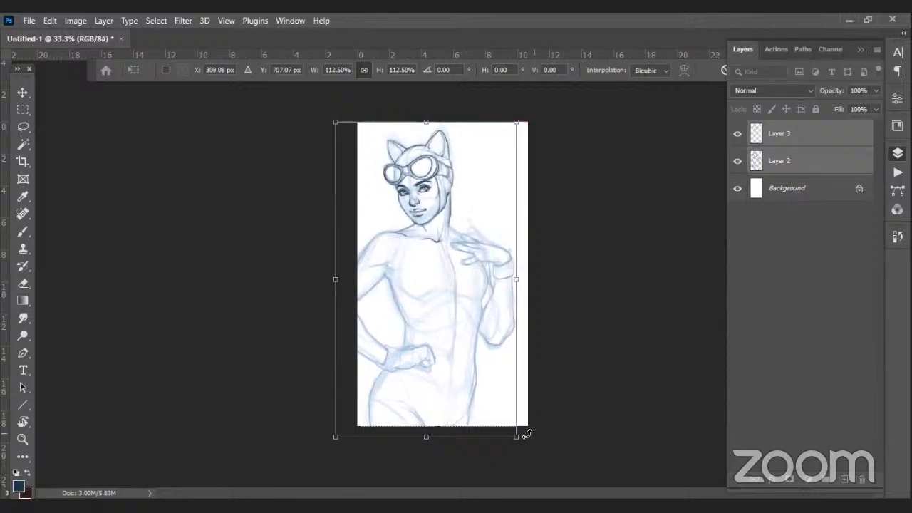
{"action": "left_click_drag", "start_coordinate": [520, 435], "coordinate": [522, 448]}
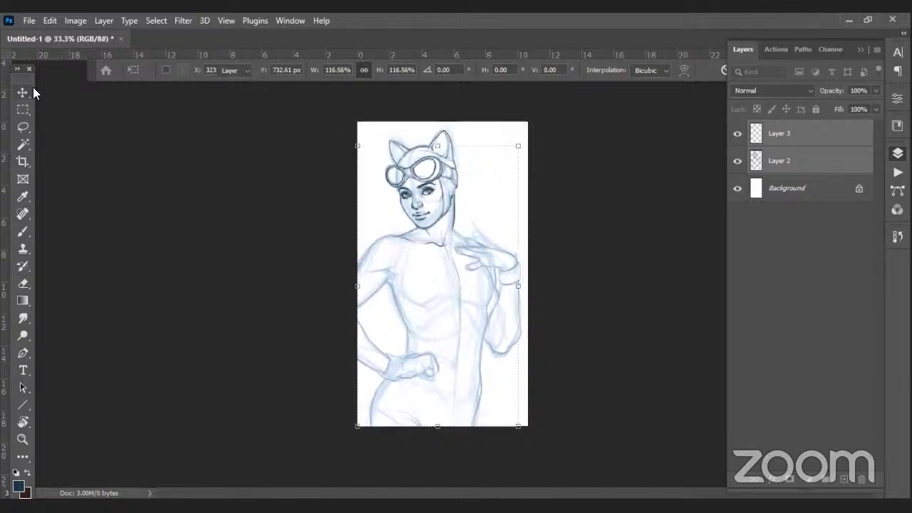
{"action": "key", "text": "Return"}
On Layer 3, ink the torso contour from the armpit of the hand-on-hip arm down to the waist above the fist
{"action": "left_click", "coordinate": [23, 439]}
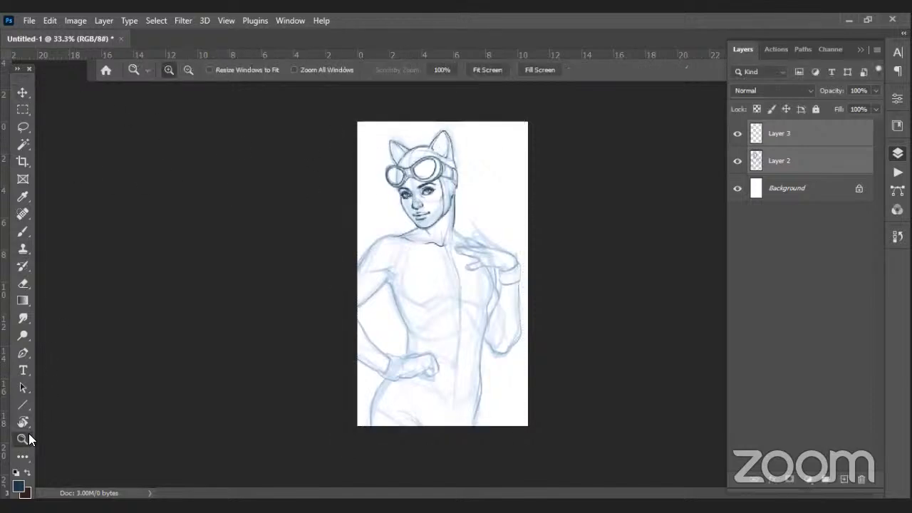
{"action": "left_click", "coordinate": [464, 203]}
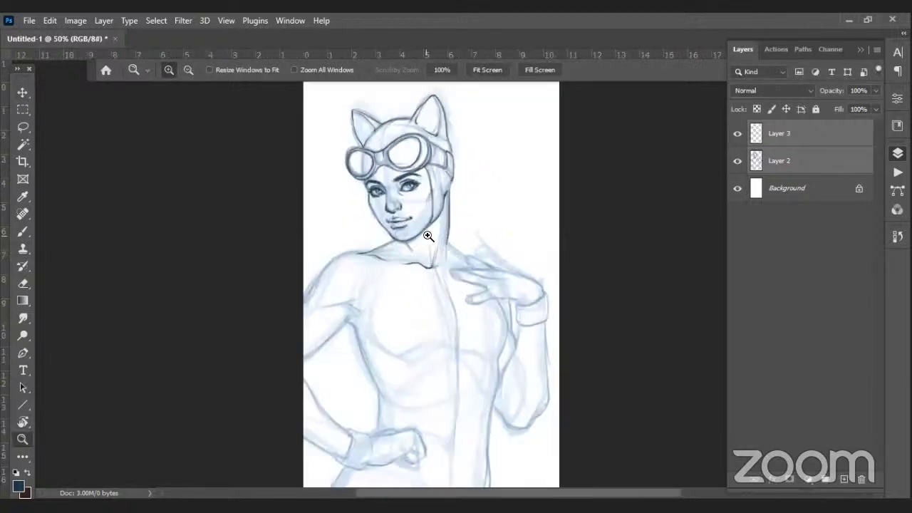
{"action": "left_click", "coordinate": [428, 234]}
{"action": "left_click", "coordinate": [805, 142]}
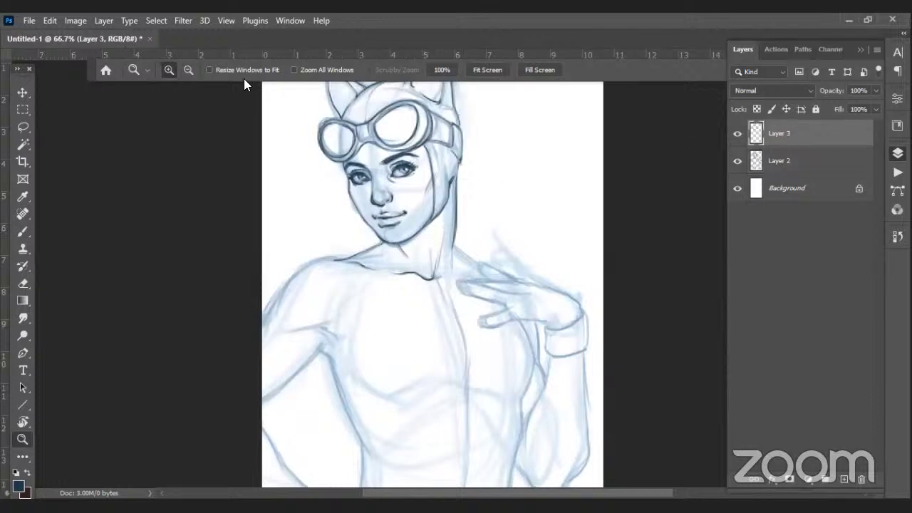
{"action": "left_click", "coordinate": [23, 231]}
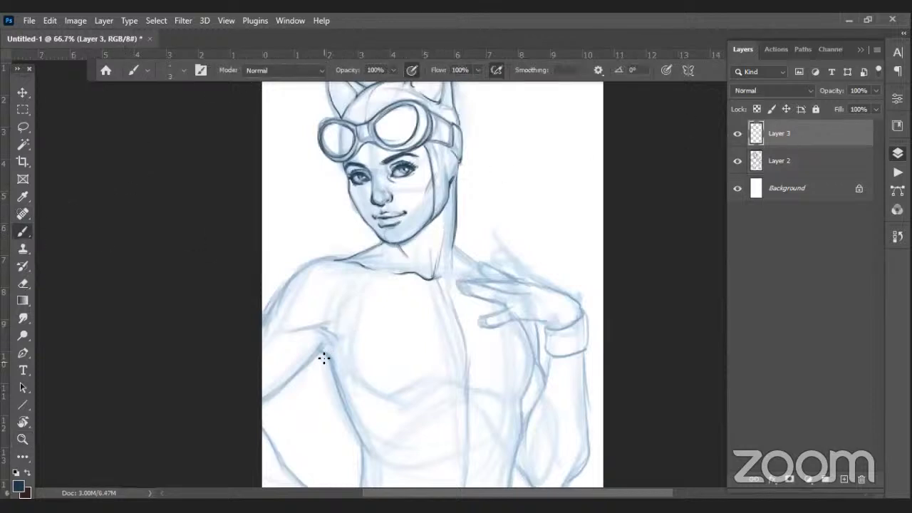
{"action": "left_click_drag", "start_coordinate": [325, 359], "coordinate": [359, 427]}
{"action": "key", "text": "space"}
{"action": "left_click_drag", "start_coordinate": [439, 344], "coordinate": [456, 207]}
{"action": "left_click_drag", "start_coordinate": [367, 285], "coordinate": [378, 358]}
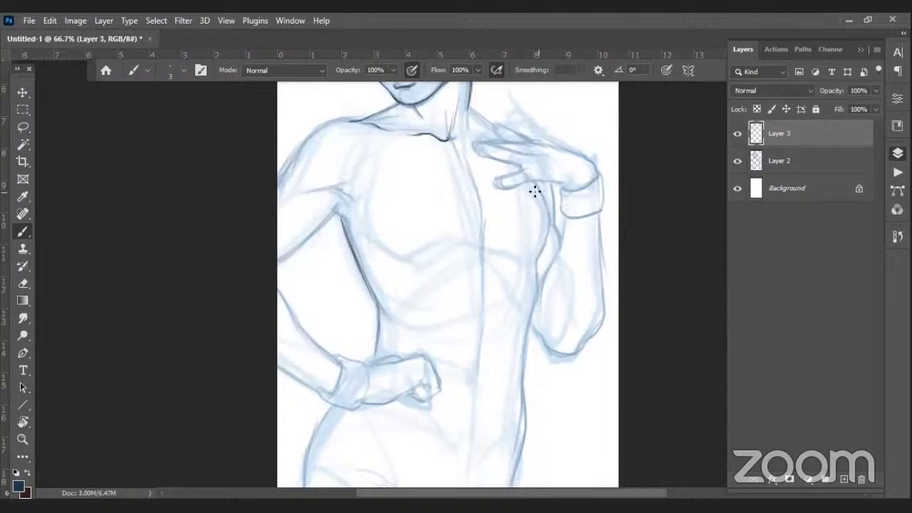
Ink the opposite torso side from below the raised hand to the canvas's lower edge, plus the hip curve beneath the fist
{"action": "mouse_move", "coordinate": [538, 183]}
{"action": "left_mouse_down"}
{"action": "mouse_move", "coordinate": [546, 220]}
{"action": "mouse_move", "coordinate": [521, 366]}
{"action": "mouse_move", "coordinate": [528, 423]}
{"action": "left_mouse_up"}
{"action": "mouse_move", "coordinate": [525, 329]}
{"action": "left_mouse_down"}
{"action": "mouse_move", "coordinate": [521, 211]}
{"action": "mouse_move", "coordinate": [518, 219]}
{"action": "left_mouse_up"}
{"action": "mouse_move", "coordinate": [514, 282]}
{"action": "left_mouse_down"}
{"action": "mouse_move", "coordinate": [521, 295]}
{"action": "mouse_move", "coordinate": [503, 403]}
{"action": "left_mouse_up"}
{"action": "mouse_move", "coordinate": [329, 297]}
{"action": "left_mouse_down"}
{"action": "mouse_move", "coordinate": [301, 383]}
{"action": "mouse_move", "coordinate": [304, 415]}
{"action": "left_mouse_up"}
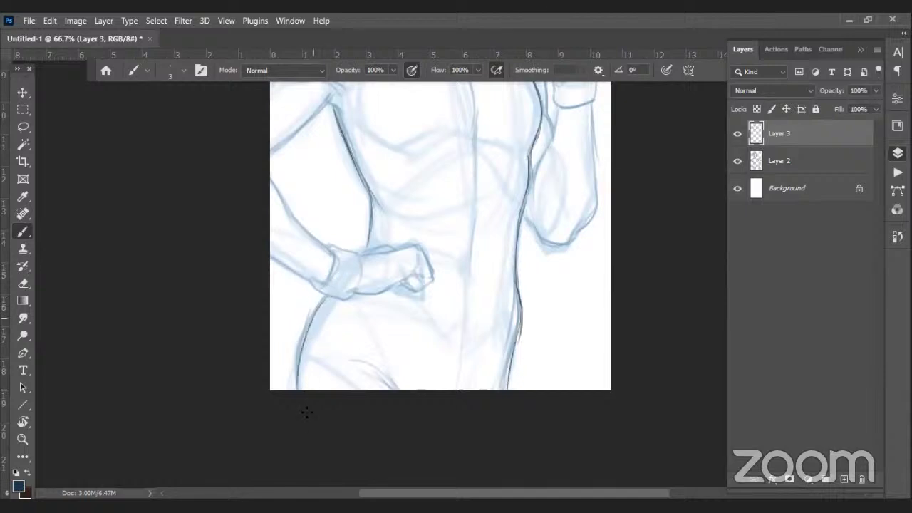
Ink the armpit fold of the hand-on-hip arm and the curved lower contour of the chest beside it
{"action": "left_click_drag", "start_coordinate": [460, 280], "coordinate": [464, 283]}
{"action": "scroll", "coordinate": [464, 283], "scroll_direction": "up", "scroll_amount": 4}
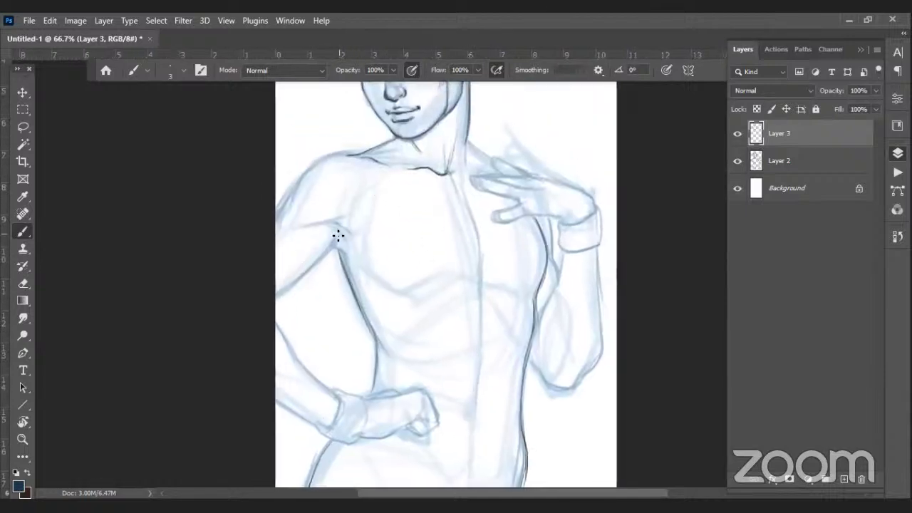
{"action": "left_click_drag", "start_coordinate": [330, 225], "coordinate": [438, 292]}
{"action": "left_click_drag", "start_coordinate": [381, 281], "coordinate": [449, 283]}
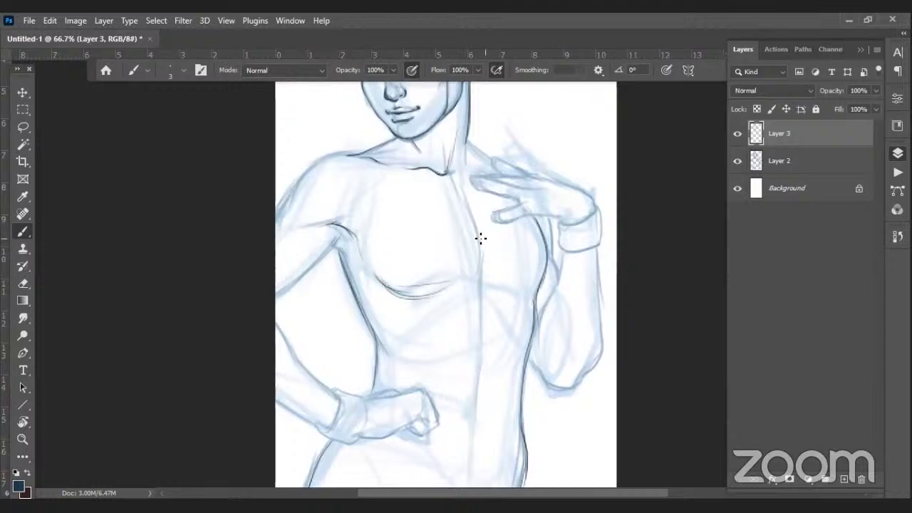
Ink the outer shoulder contour of the hand-on-hip arm down to the canvas's side edge
{"action": "key", "text": "space"}
{"action": "left_click_drag", "start_coordinate": [327, 184], "coordinate": [354, 287]}
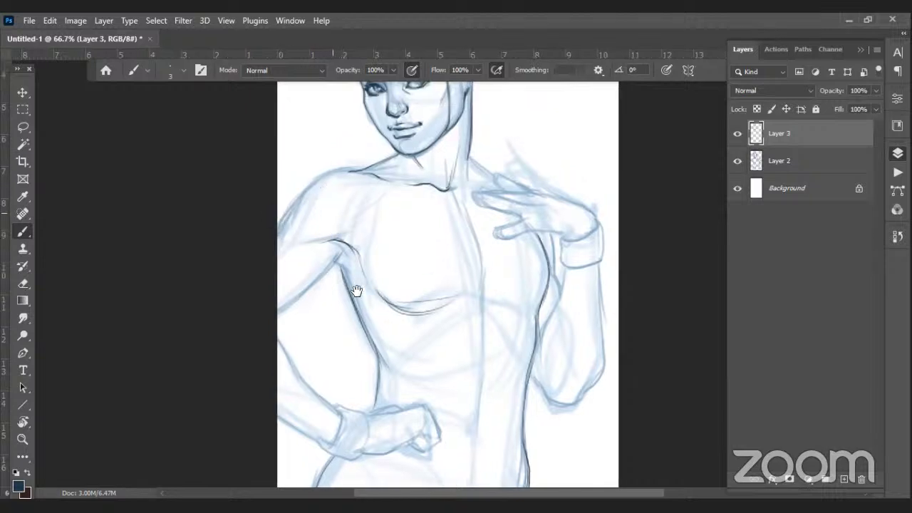
{"action": "mouse_move", "coordinate": [308, 310]}
{"action": "left_mouse_down"}
{"action": "mouse_move", "coordinate": [335, 267]}
{"action": "mouse_move", "coordinate": [378, 252]}
{"action": "mouse_move", "coordinate": [314, 299]}
{"action": "left_mouse_up"}
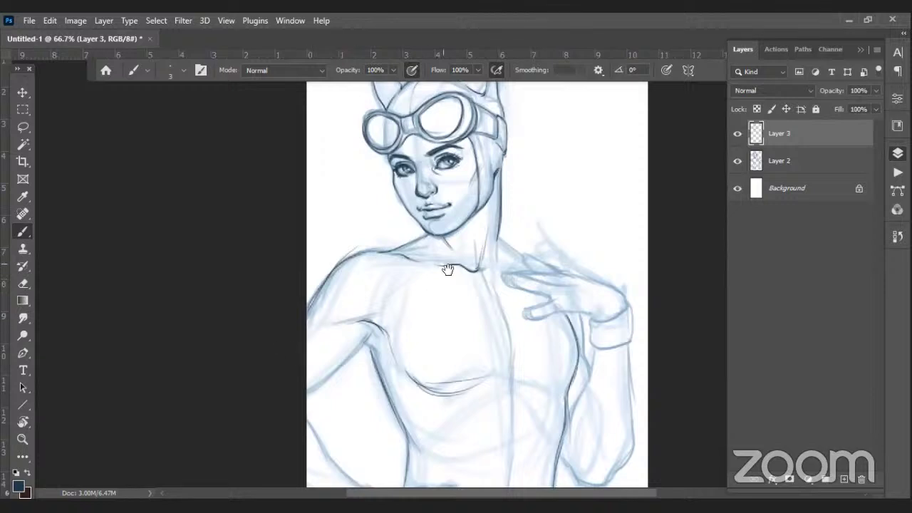
{"action": "scroll", "coordinate": [313, 299], "scroll_direction": "down", "scroll_amount": 3}
{"action": "scroll", "coordinate": [313, 300], "scroll_direction": "right", "scroll_amount": 1}
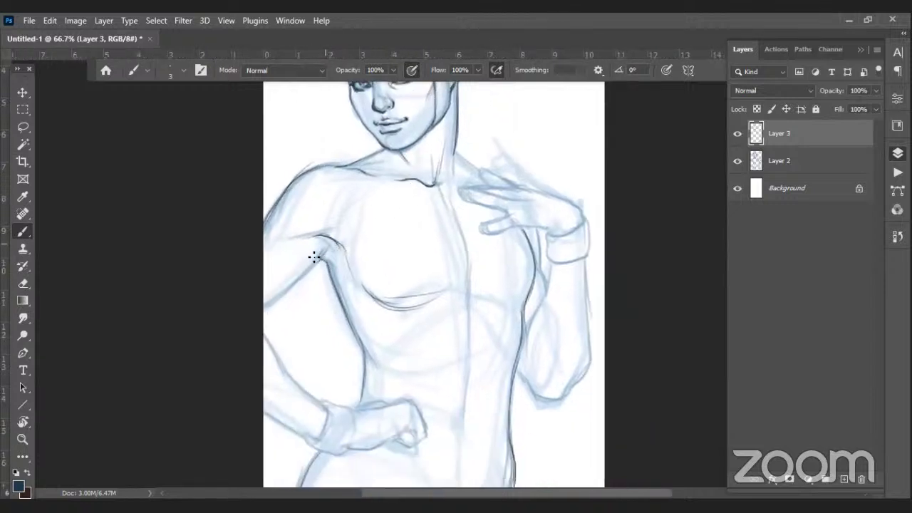
Ink the underside of the hand-on-hip upper arm from the armpit outward, plus the forearm contours toward the wrist cuff
{"action": "mouse_move", "coordinate": [326, 240]}
{"action": "left_mouse_down"}
{"action": "mouse_move", "coordinate": [265, 308]}
{"action": "mouse_move", "coordinate": [292, 373]}
{"action": "left_mouse_up"}
{"action": "mouse_move", "coordinate": [268, 340]}
{"action": "left_mouse_down"}
{"action": "mouse_move", "coordinate": [286, 370]}
{"action": "mouse_move", "coordinate": [269, 344]}
{"action": "mouse_move", "coordinate": [312, 399]}
{"action": "left_mouse_up"}
{"action": "mouse_move", "coordinate": [280, 362]}
{"action": "left_mouse_down"}
{"action": "mouse_move", "coordinate": [315, 405]}
{"action": "mouse_move", "coordinate": [316, 438]}
{"action": "left_mouse_up"}
{"action": "mouse_move", "coordinate": [466, 252]}
{"action": "left_mouse_down"}
{"action": "mouse_move", "coordinate": [525, 187]}
{"action": "mouse_move", "coordinate": [495, 297]}
{"action": "mouse_move", "coordinate": [511, 419]}
{"action": "left_mouse_up"}
{"action": "left_click_drag", "start_coordinate": [491, 200], "coordinate": [509, 291]}
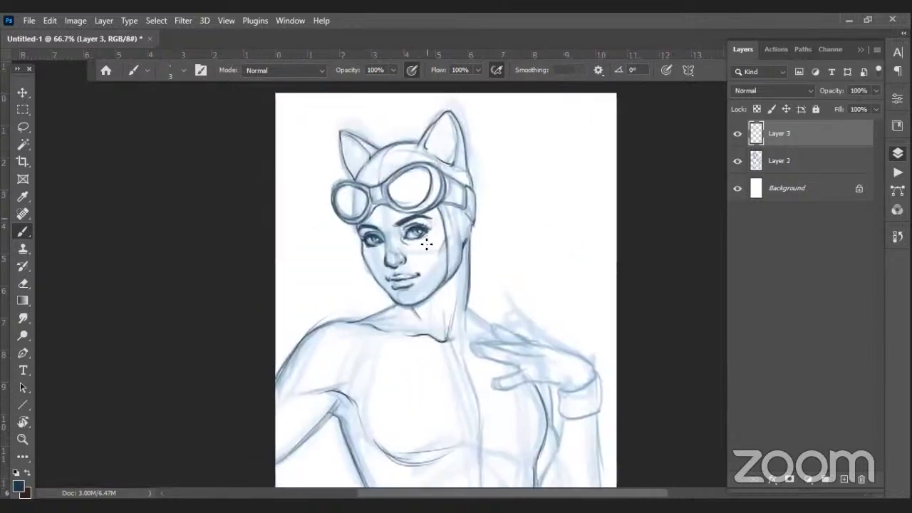